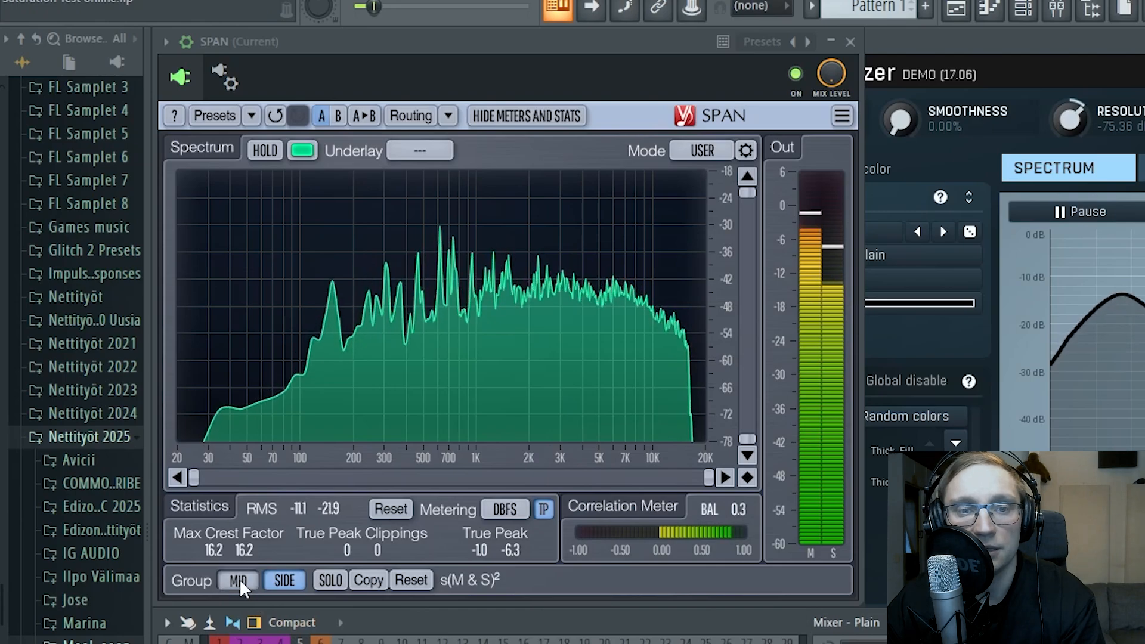
- Underlay the SIDE signal in the SPAN spectrum display and stop song playback
left_click(420, 156)
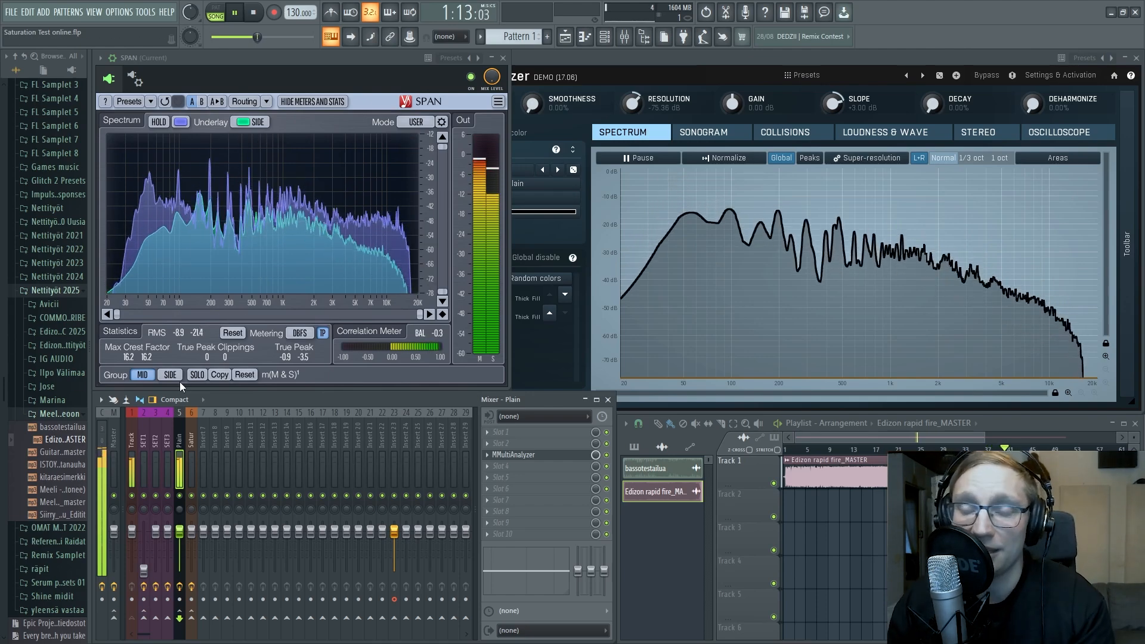
key("space")
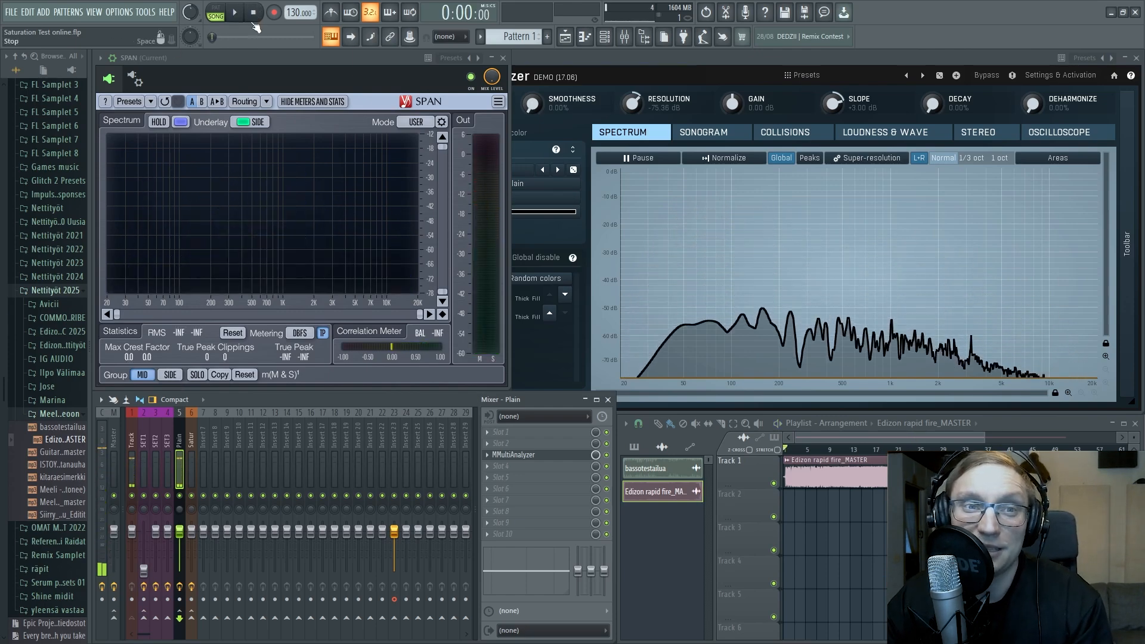
- Select the SET1 mixer track and open its FabFilter Saturn 2 effect
left_click(144, 578)
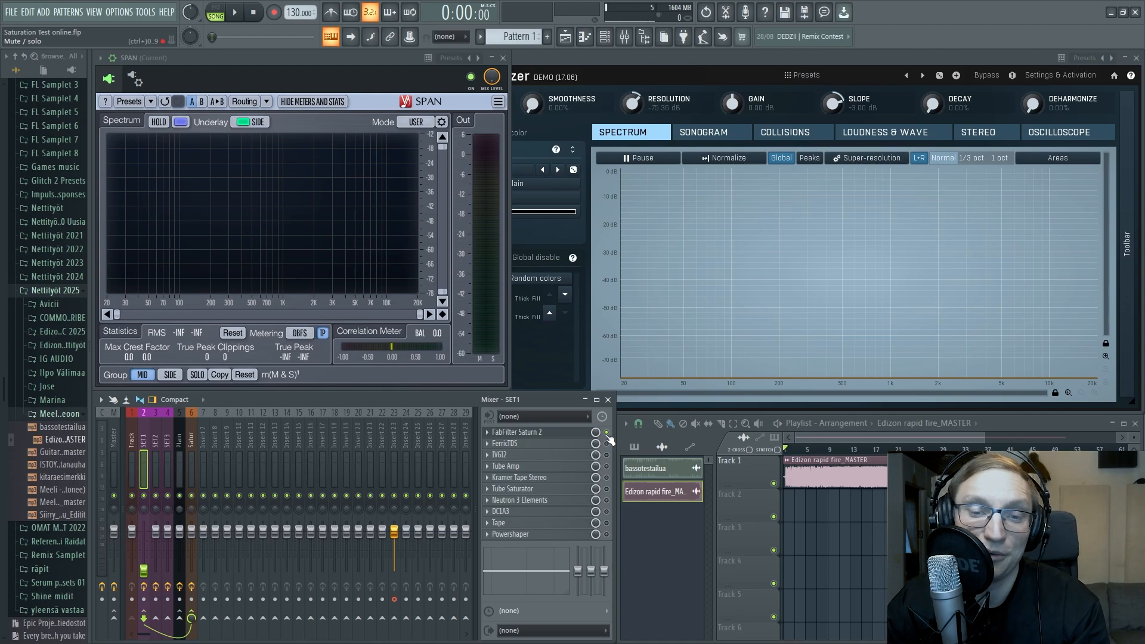
left_click(567, 434)
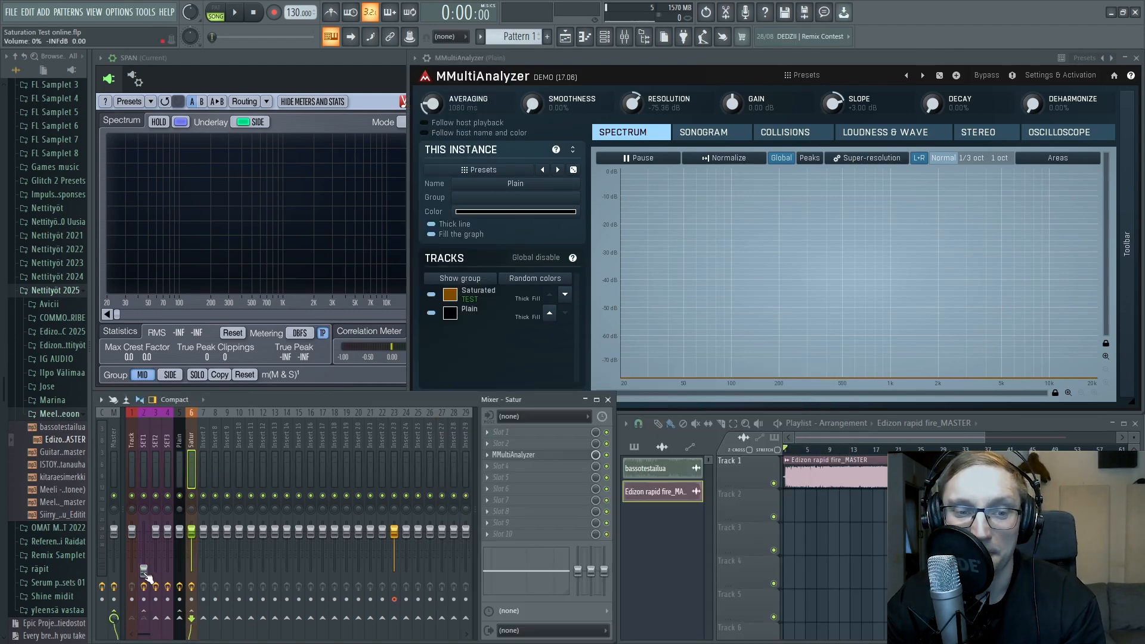
left_click(143, 442)
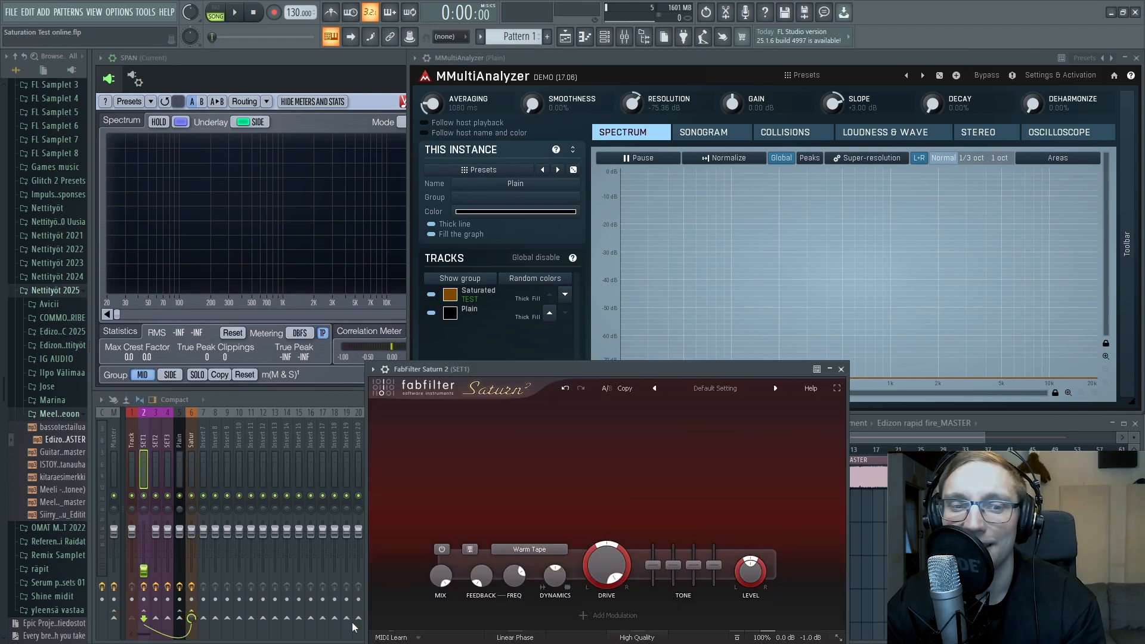
left_click(192, 451)
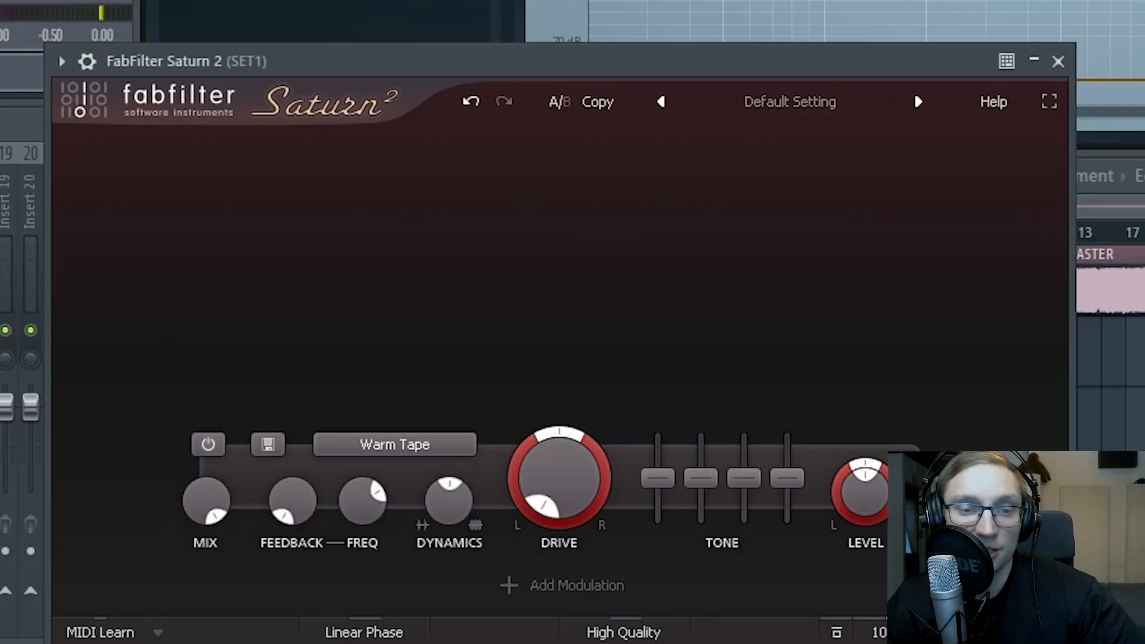
- Start song playback and raise the SET1 mixer fader to 100% (0.0 dB)
left_click(22, 126)
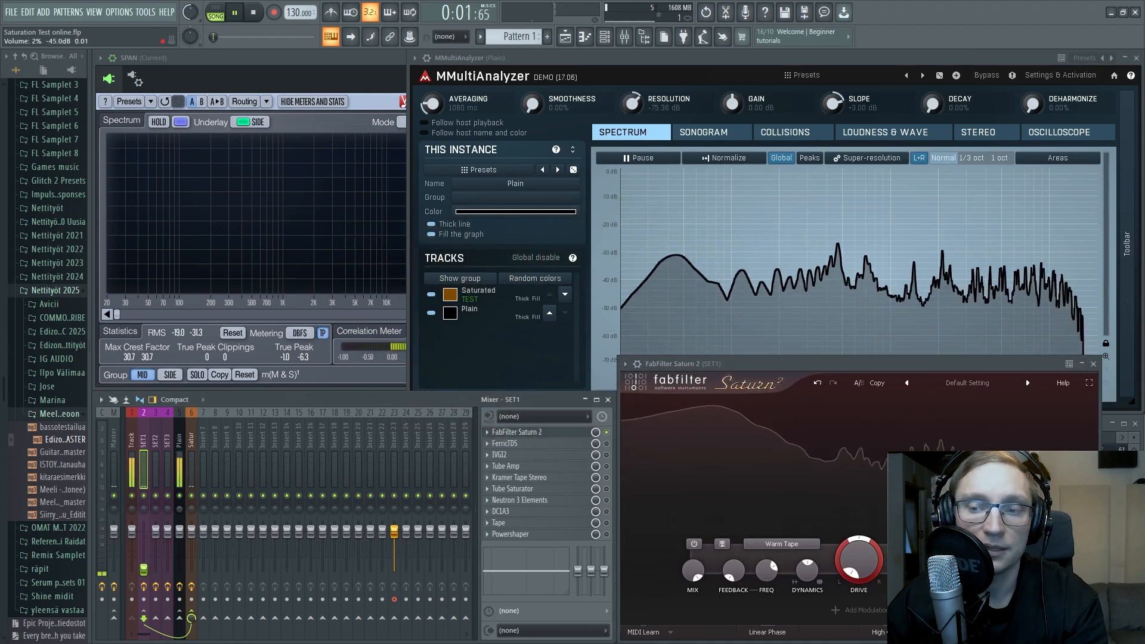
left_click_drag(144, 562, 144, 532)
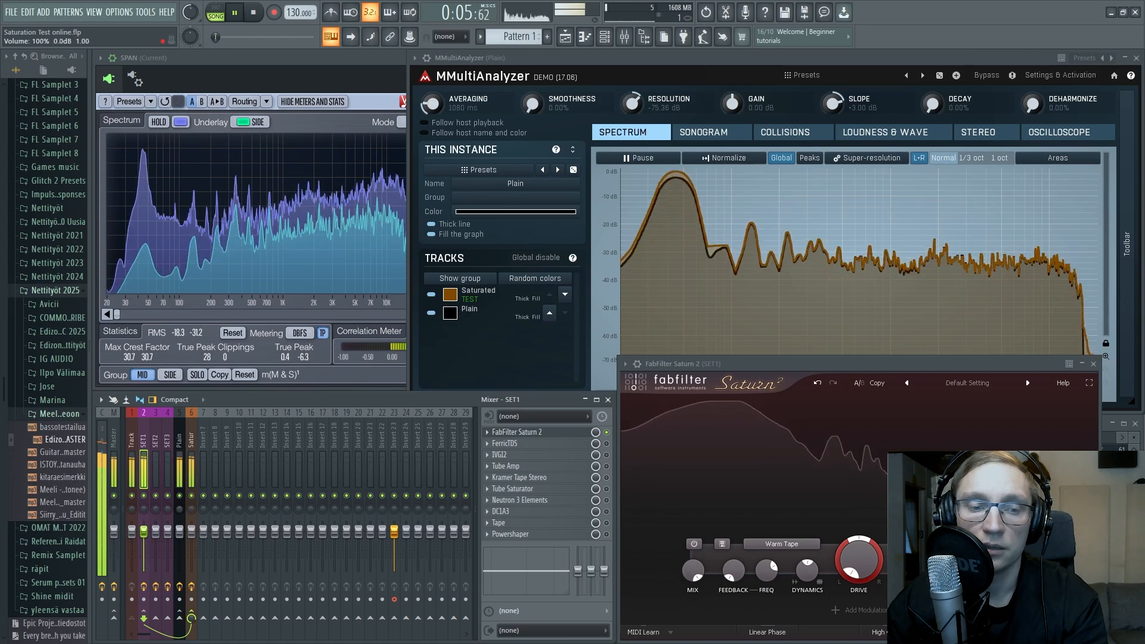
- Compare the signal with FabFilter Saturn 2 bypassed and enabled on SET1, stopping and restarting playback in between
left_click(607, 432)
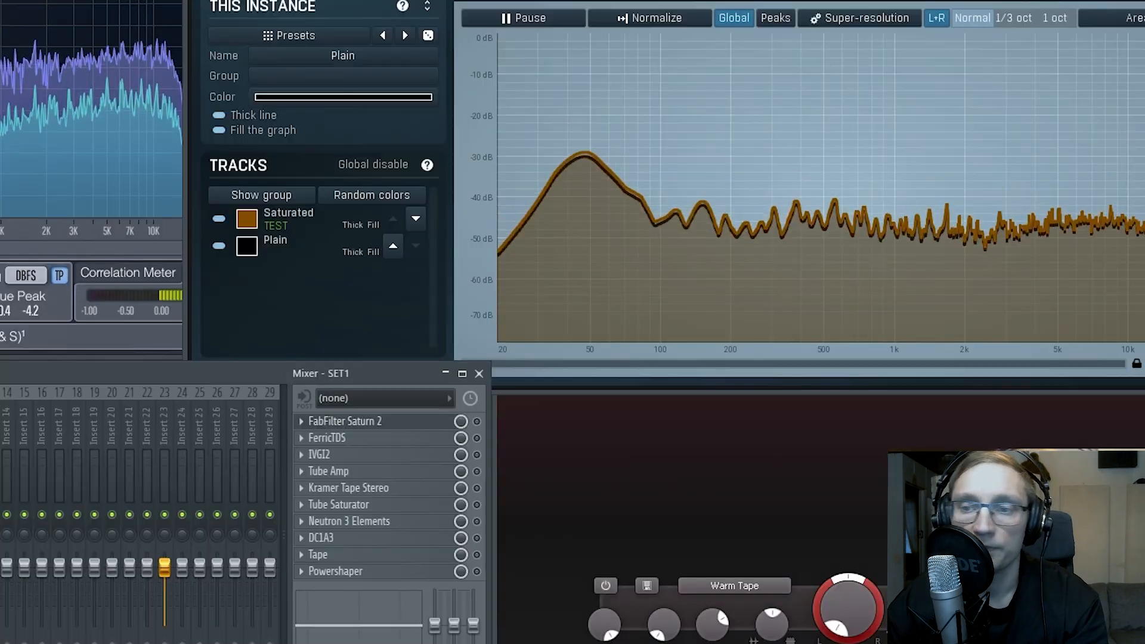
key("space")
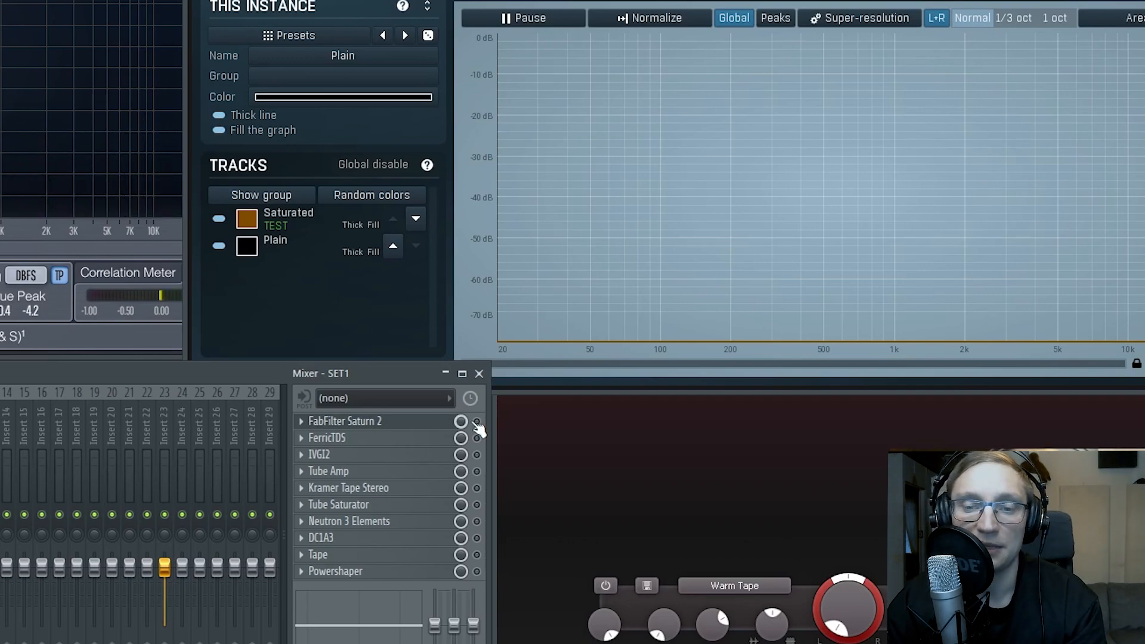
key("space")
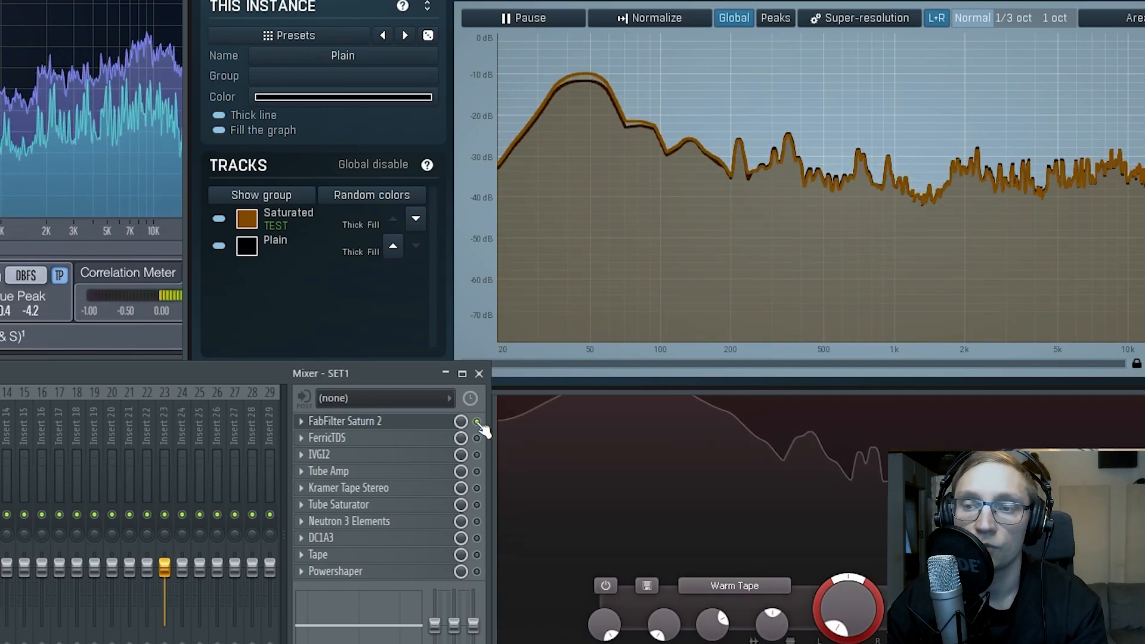
- Push Saturn 2's Band 1 Drive up strongly with the Warm Tape style, and bring it back down to 27.6%
left_click(852, 590)
left_click_drag(851, 590, 831, 476)
left_click_drag(840, 573, 835, 542)
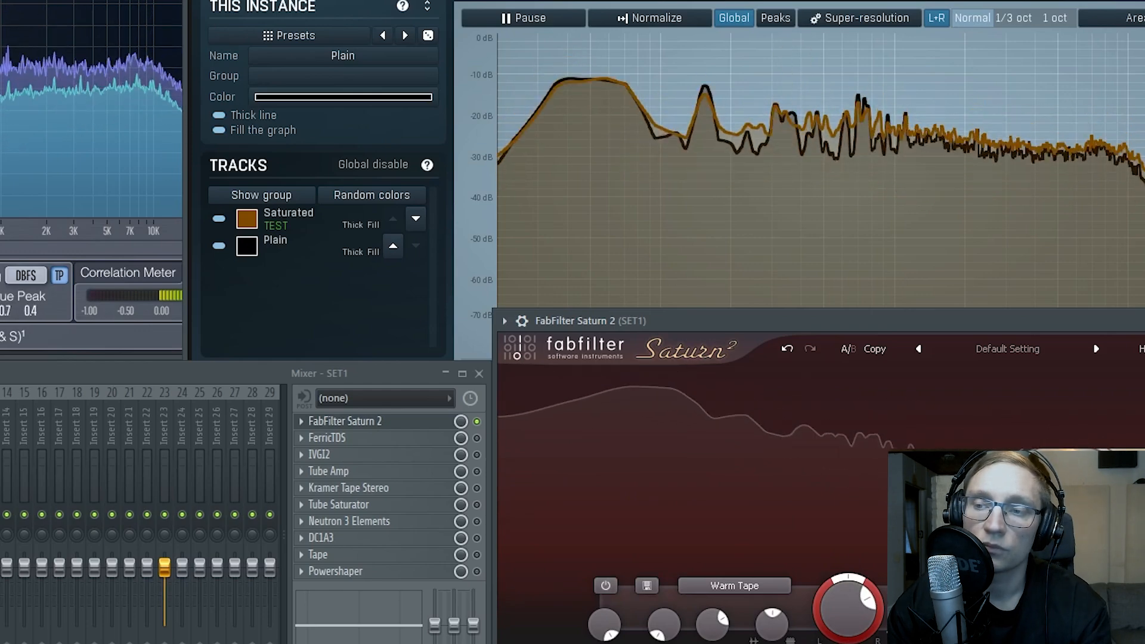
left_click_drag(849, 608, 849, 642)
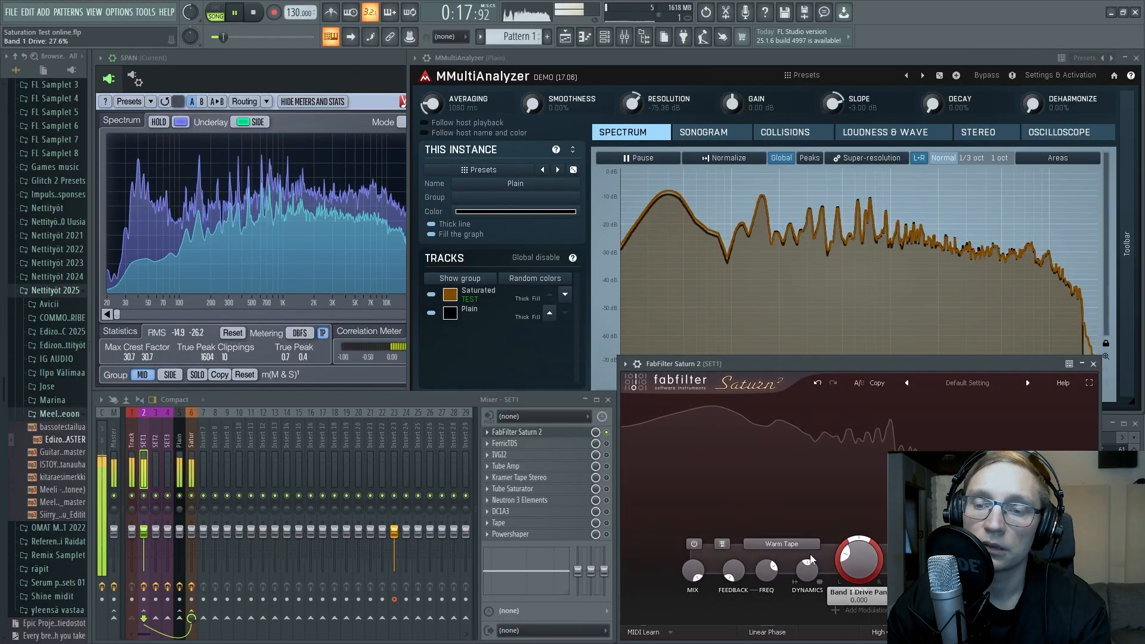
- Change Saturn 2's saturation style to Warm Tube and try different Band 1 Drive amounts around 42%
left_click(794, 544)
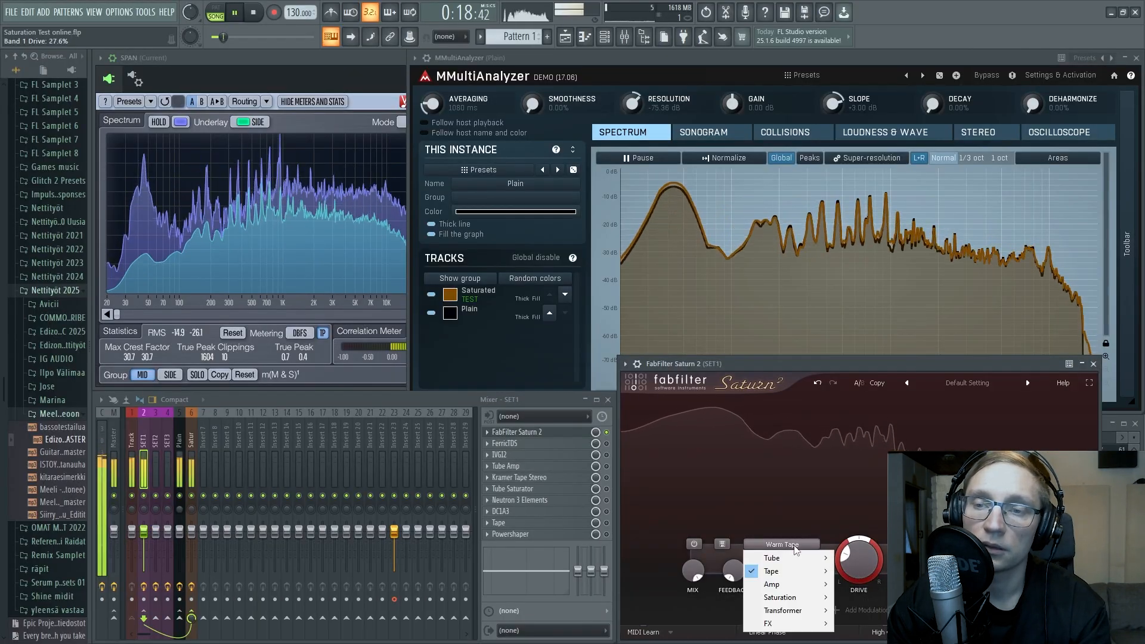
mouse_move(776, 571)
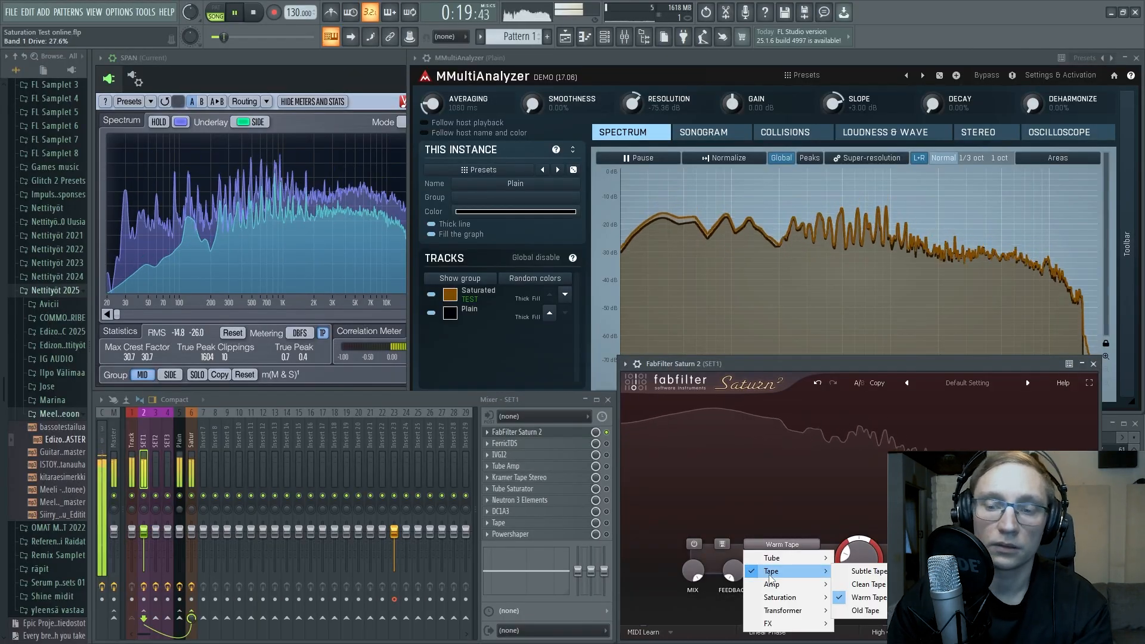
left_click(865, 585)
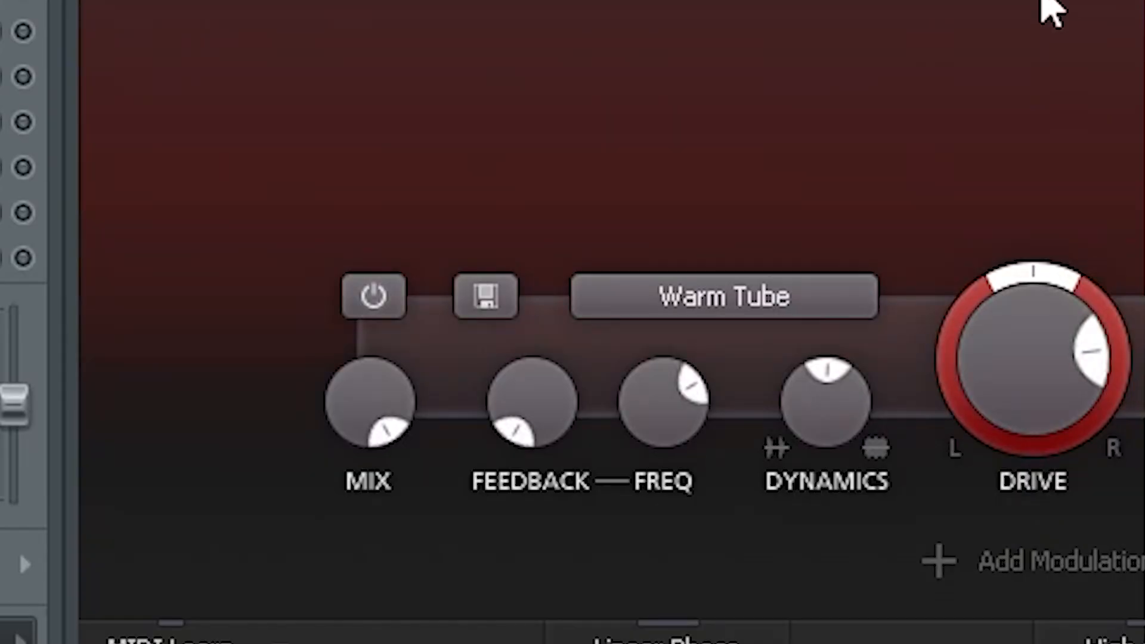
mouse_move(1053, 367)
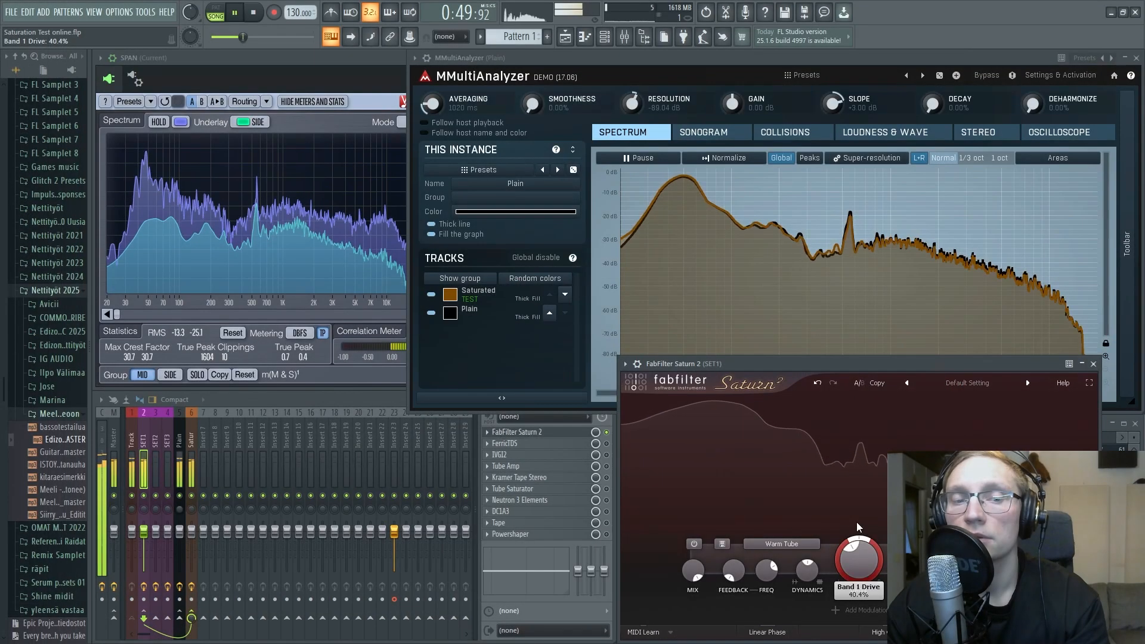
left_click_drag(857, 522, 852, 494)
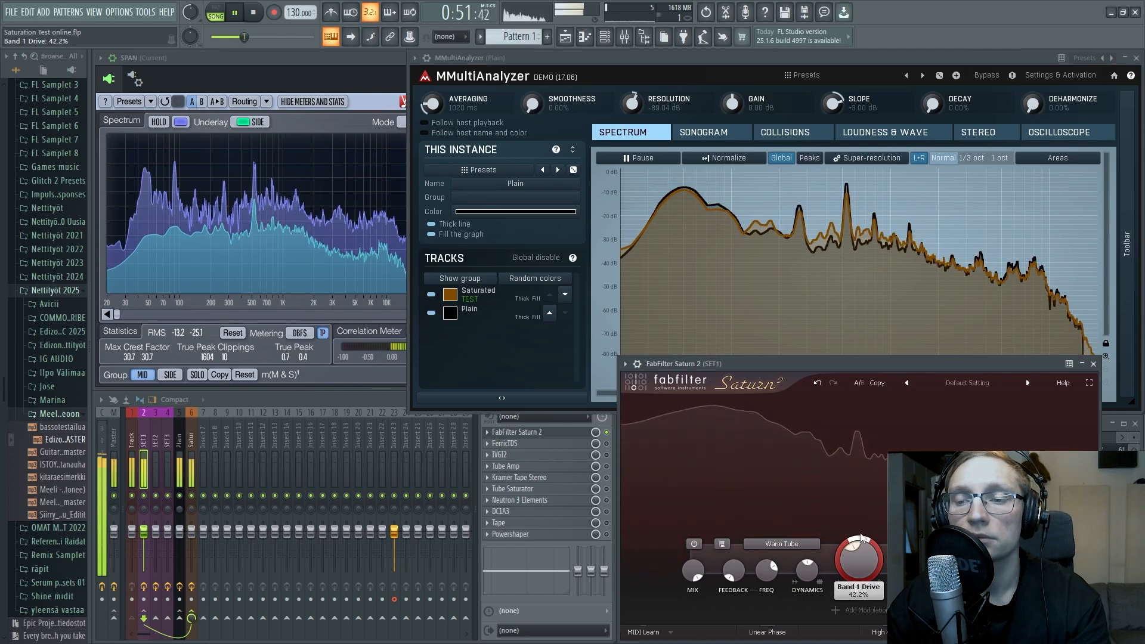
left_click_drag(843, 548, 868, 566)
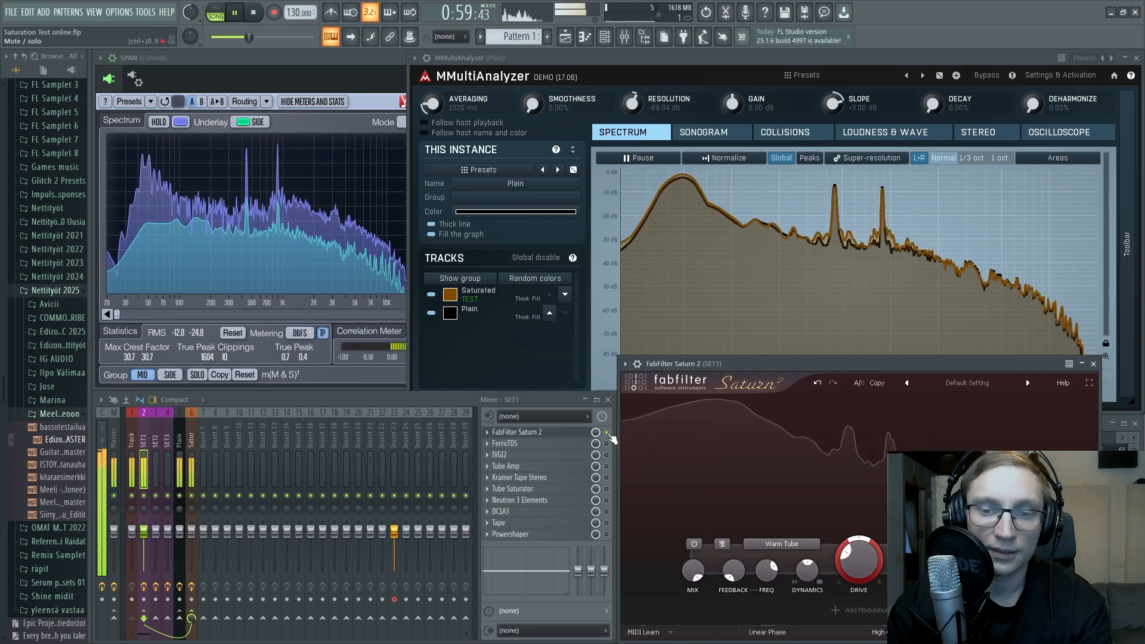
- Open FerricTDS on the SET1 track, place its window below the analyzer and close the Saturn 2 window
left_click(571, 445)
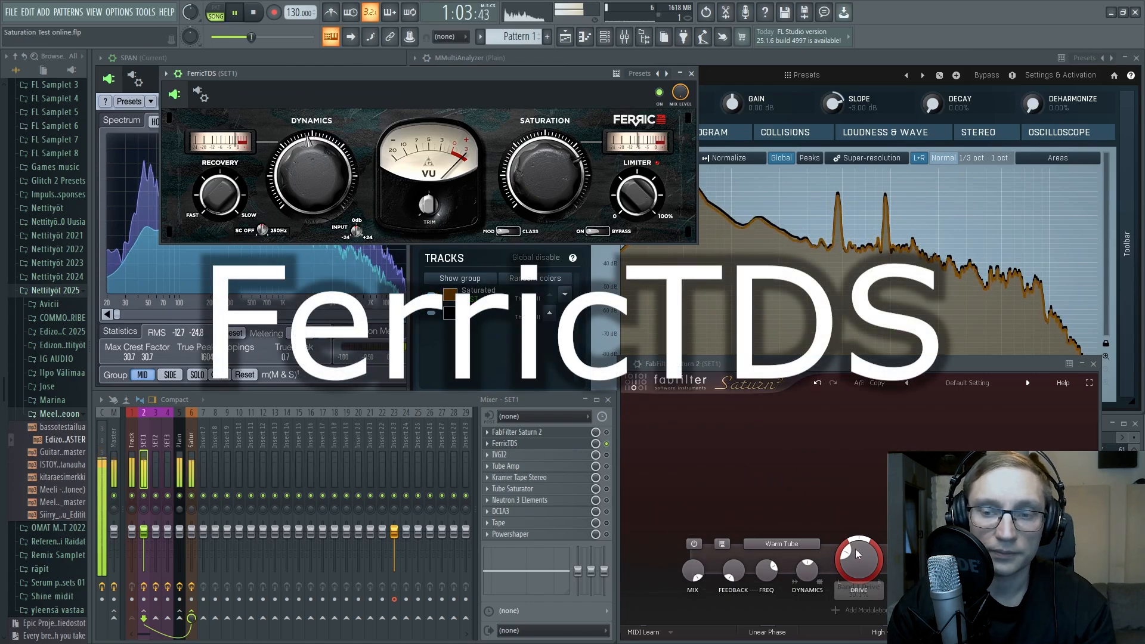
left_click_drag(452, 81, 693, 400)
left_click(1093, 369)
left_click(1093, 369)
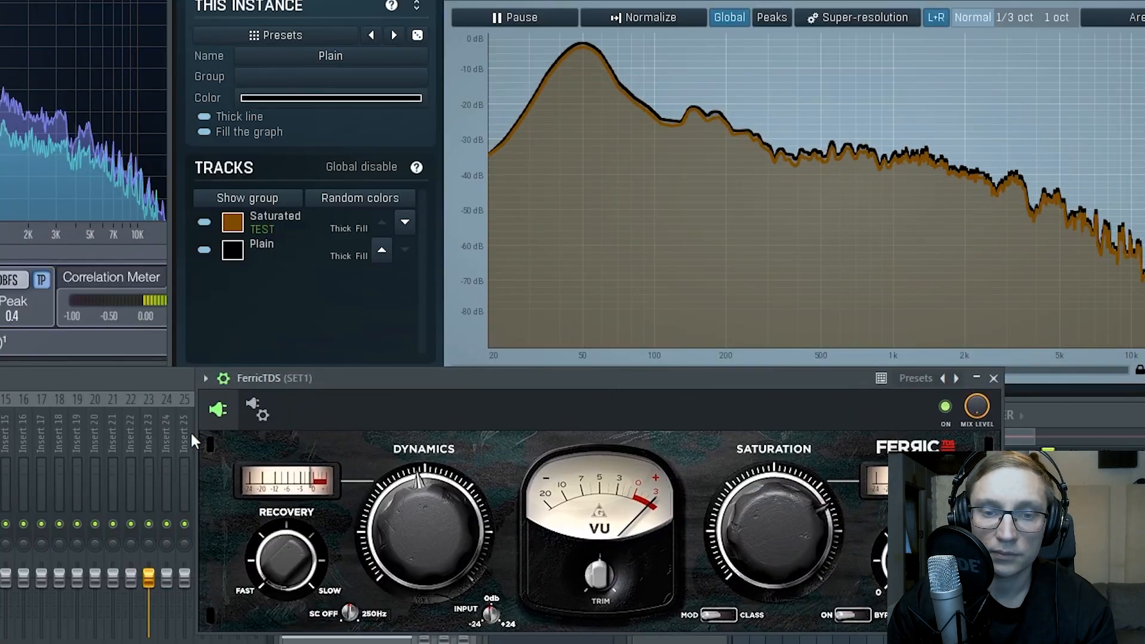
- Load the Classic tape preset in FerricTDS and set its Trim to 0.34
left_click(206, 379)
mouse_move(229, 418)
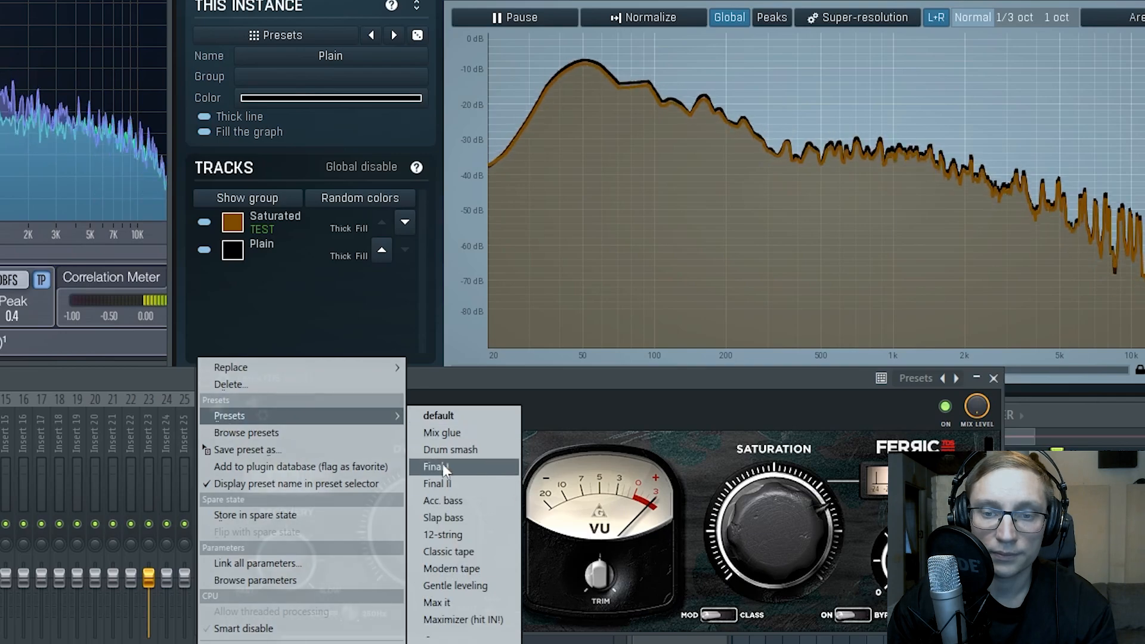
left_click(448, 558)
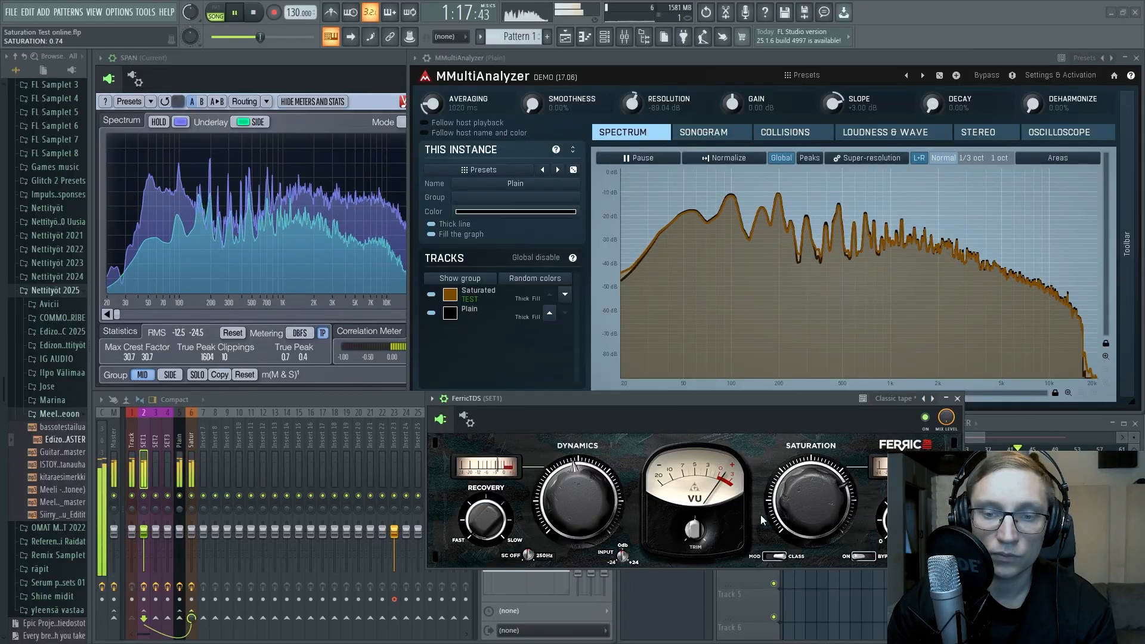
left_click_drag(695, 530, 695, 535)
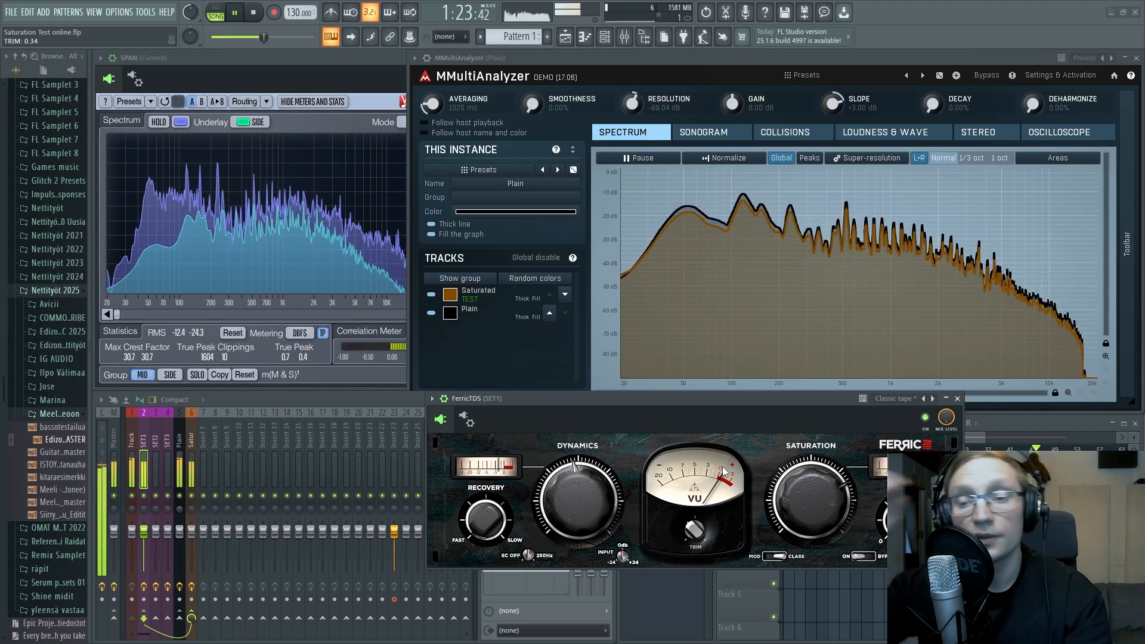
- Restart the song from the beginning and close the FerricTDS window
left_click(253, 12)
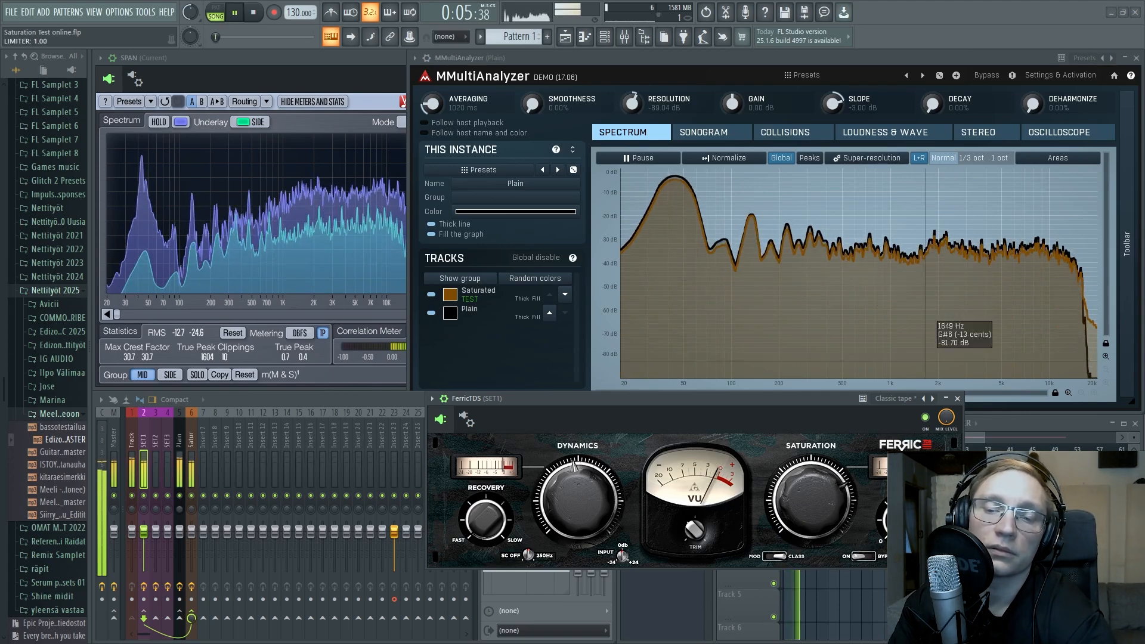
left_click(958, 399)
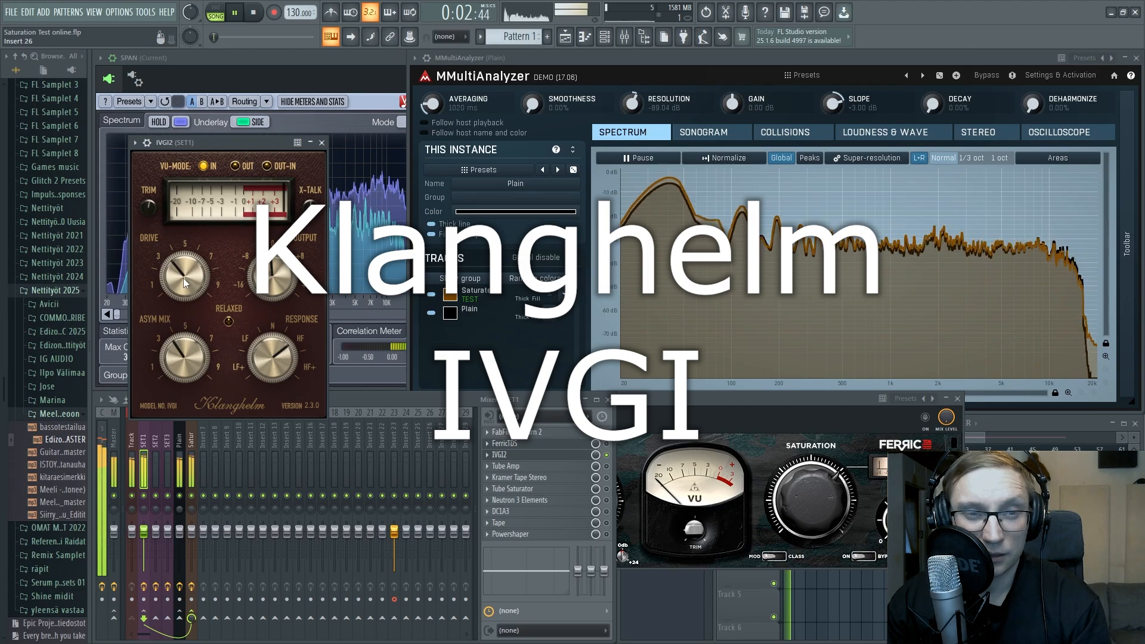
- Push the IVGI2 Drive up to about 9 and try out its Relaxed mode and Output level
left_click_drag(184, 278, 177, 212)
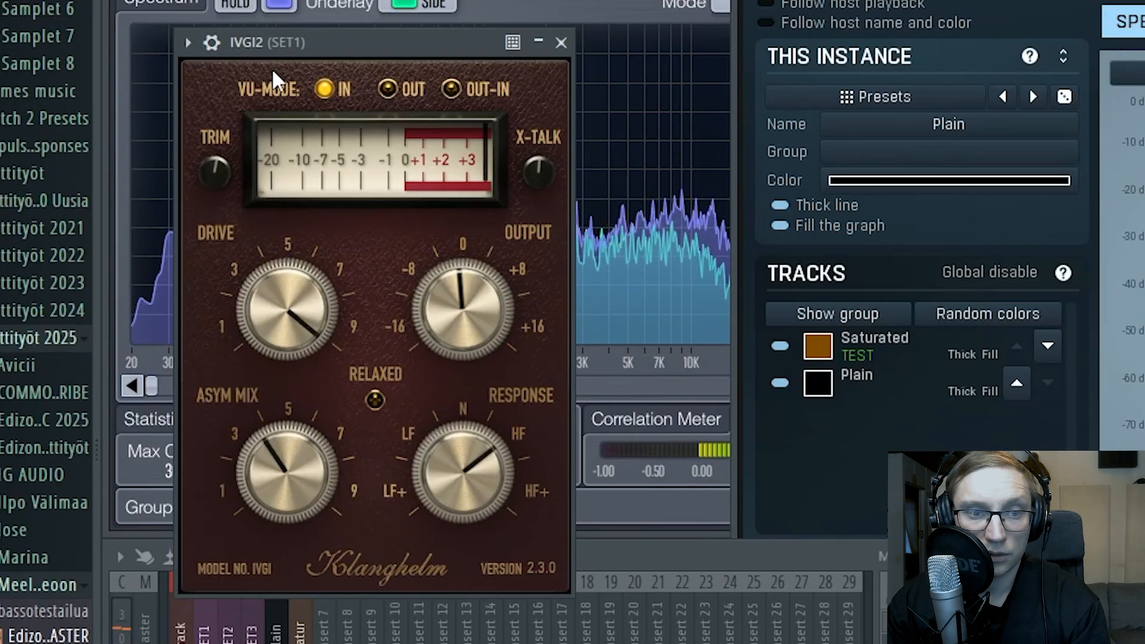
left_click_drag(262, 269, 290, 306)
left_click(373, 401)
left_click_drag(445, 313, 410, 310)
left_click(374, 395)
- Lower the IVGI2 Drive to about 3, switch Relaxed mode on and adjust the Response
left_click_drag(275, 347, 281, 312)
left_click_drag(277, 239, 259, 334)
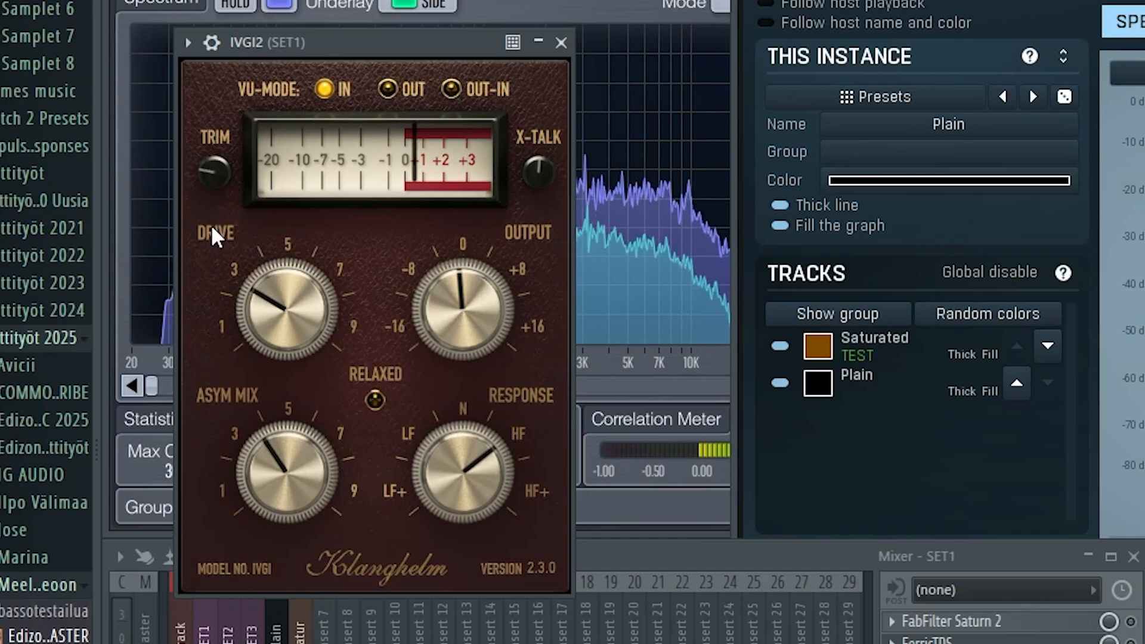
left_click_drag(275, 320, 251, 282)
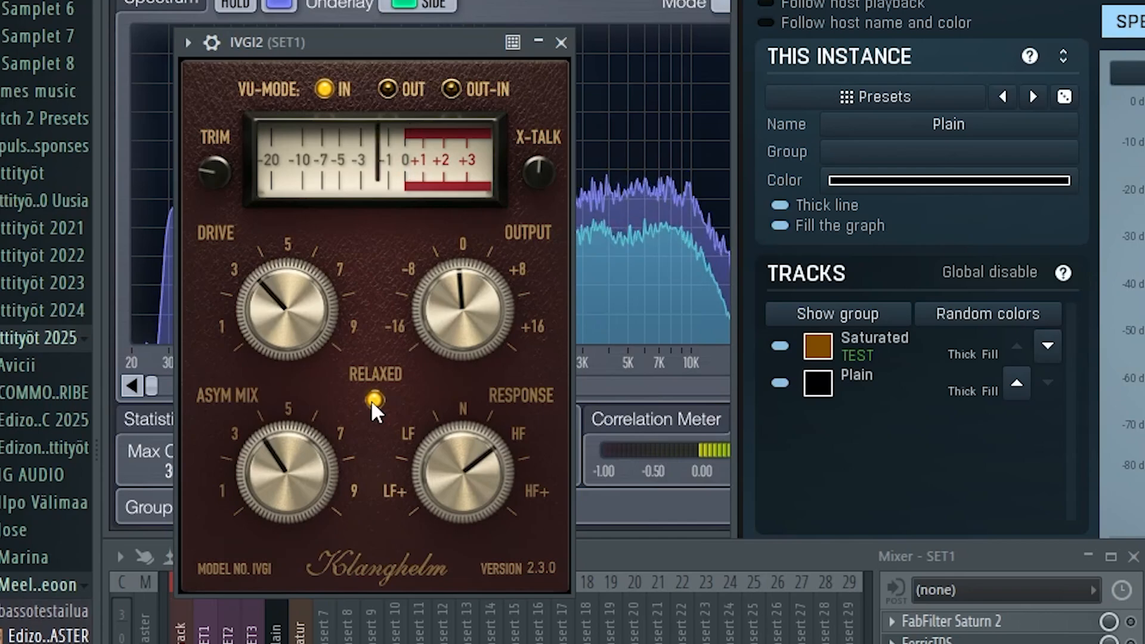
mouse_move(452, 452)
left_mouse_down()
mouse_move(452, 501)
mouse_move(457, 467)
left_mouse_up()
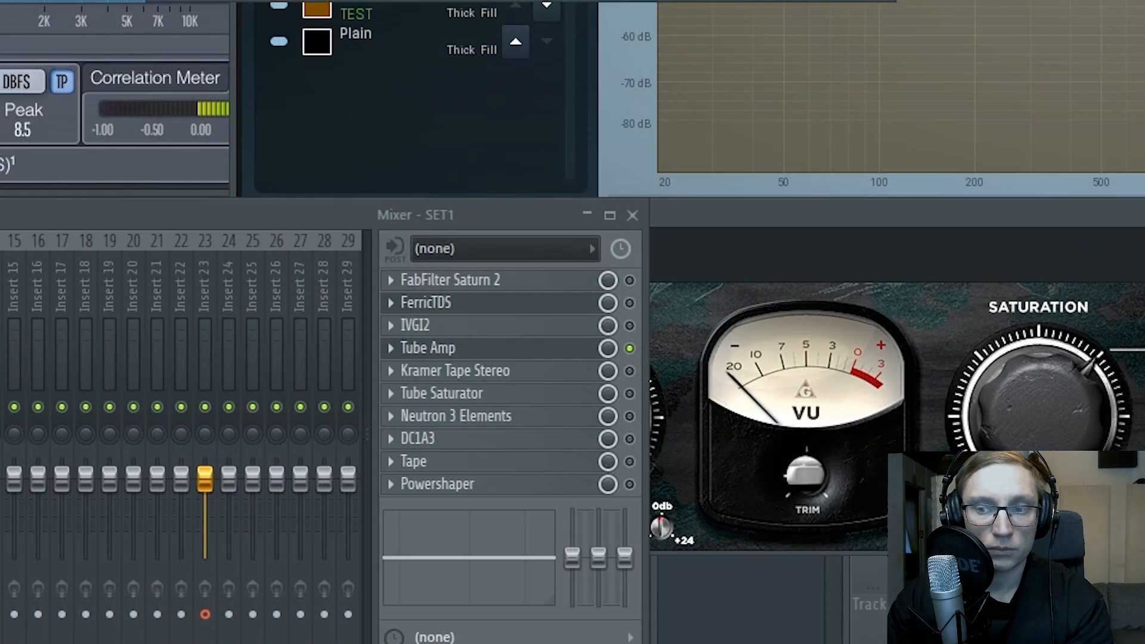
- Place the Voxengo Tube Amp window over the mixer and set Drive to 21.6, Bias to 32.0 and LP Freq to about 487
left_click_drag(308, 0, 420, 204)
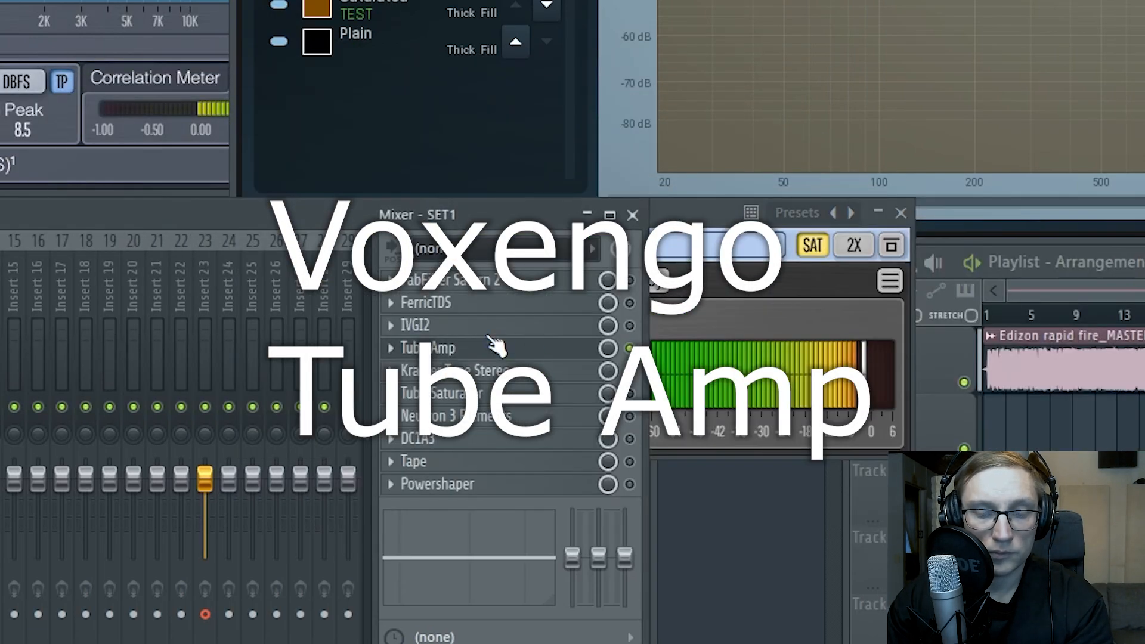
left_click(705, 213)
left_click_drag(214, 393, 214, 444)
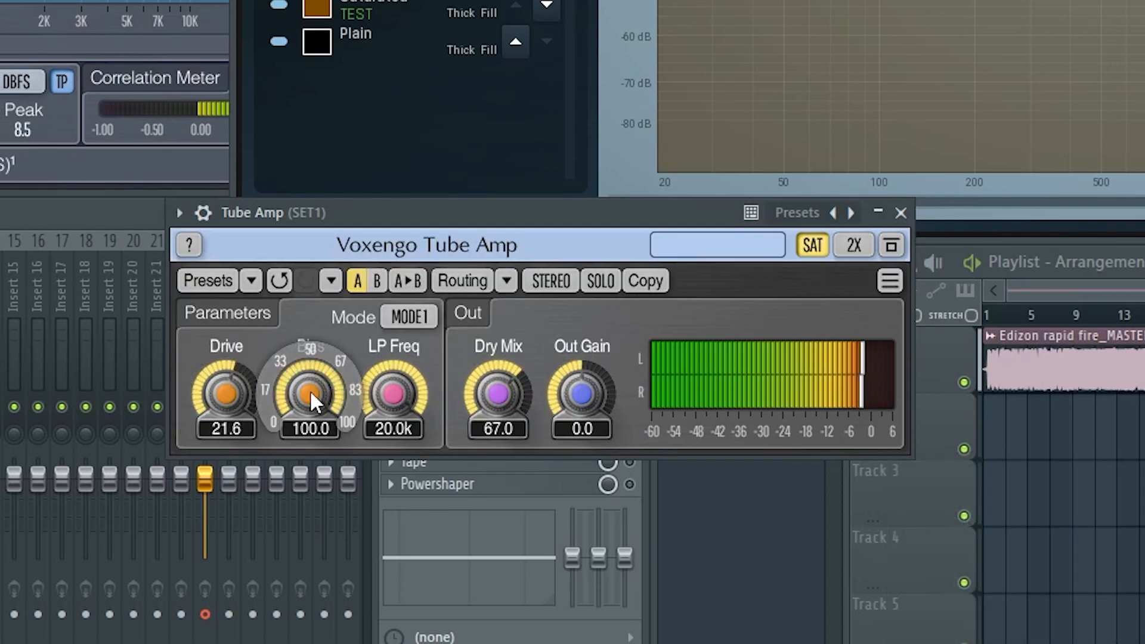
left_click_drag(309, 389, 309, 421)
left_click_drag(374, 399, 374, 424)
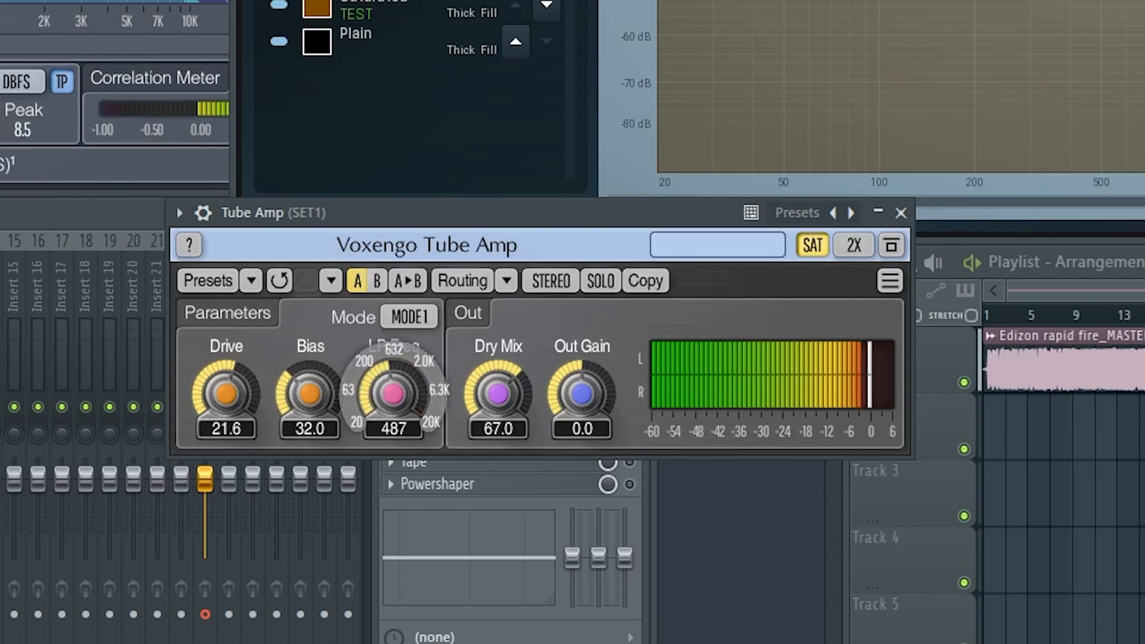
- Switch Tube Amp to MODE2 and set Dry Mix to 0.0, LP Freq to 143 and Bias to 85.1
left_click(409, 317)
left_click_drag(499, 394, 498, 373)
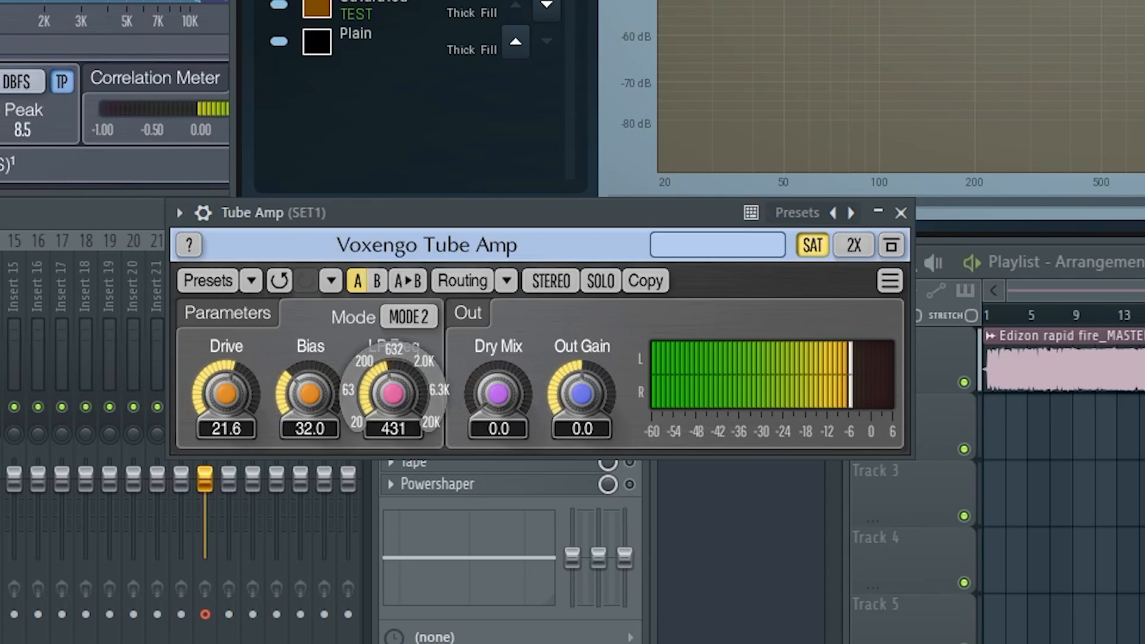
left_click_drag(393, 394, 393, 401)
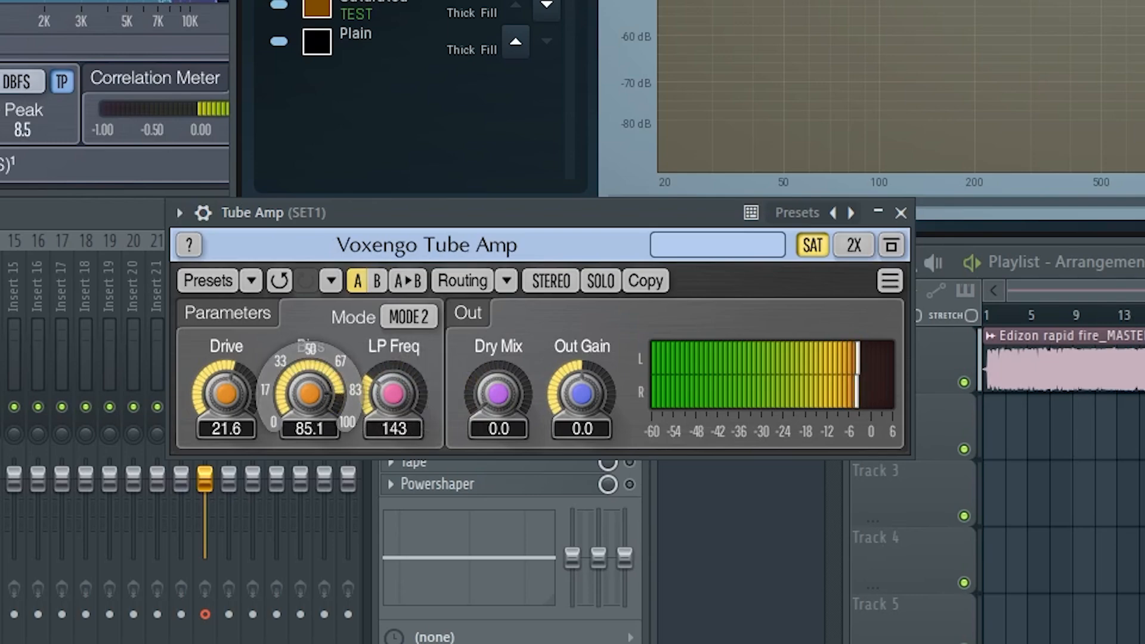
- Set the Tube Amp Bias to 41.2, push Drive up to 48.0 and bring Drive back down to -0.3
left_click_drag(310, 394, 310, 403)
left_click_drag(246, 386, 247, 352)
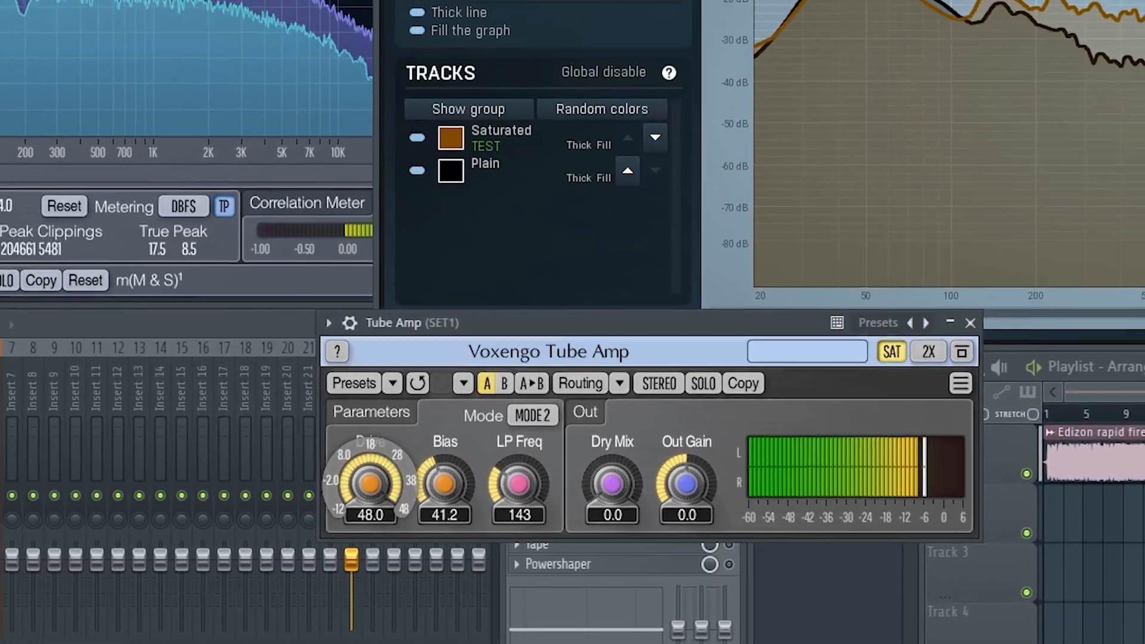
left_click_drag(341, 465, 341, 522)
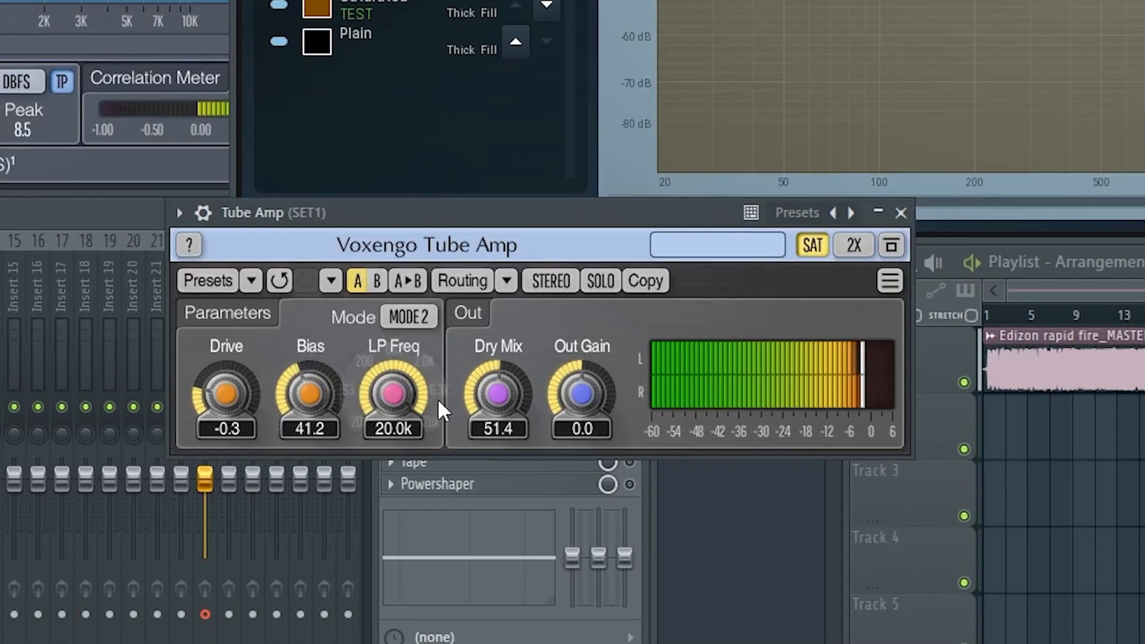
- Set the Tube Amp Bias to 46.2 and Dry Mix to 42.0, and change the mode to MODE1
left_click_drag(393, 394, 393, 417)
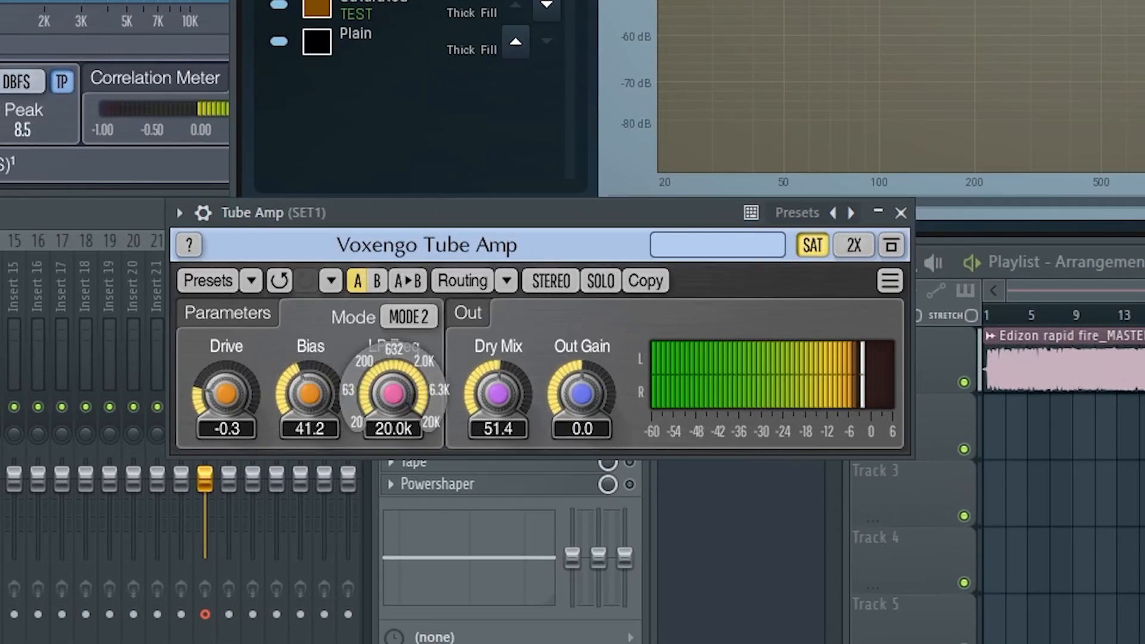
left_click_drag(323, 408, 323, 413)
left_click_drag(510, 398, 511, 347)
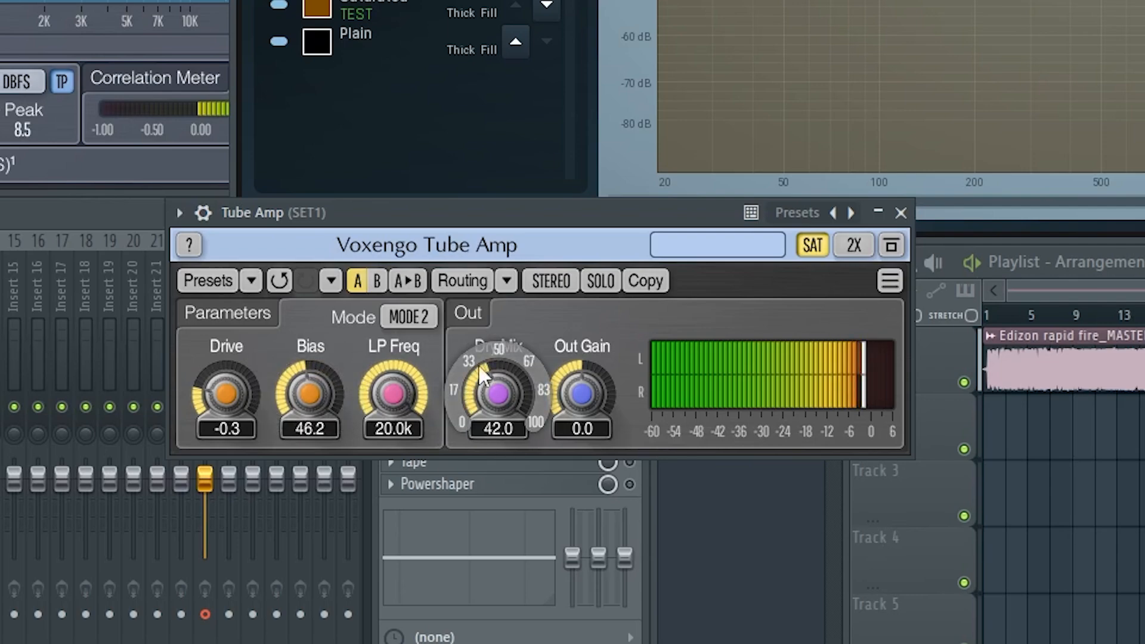
left_click(412, 318)
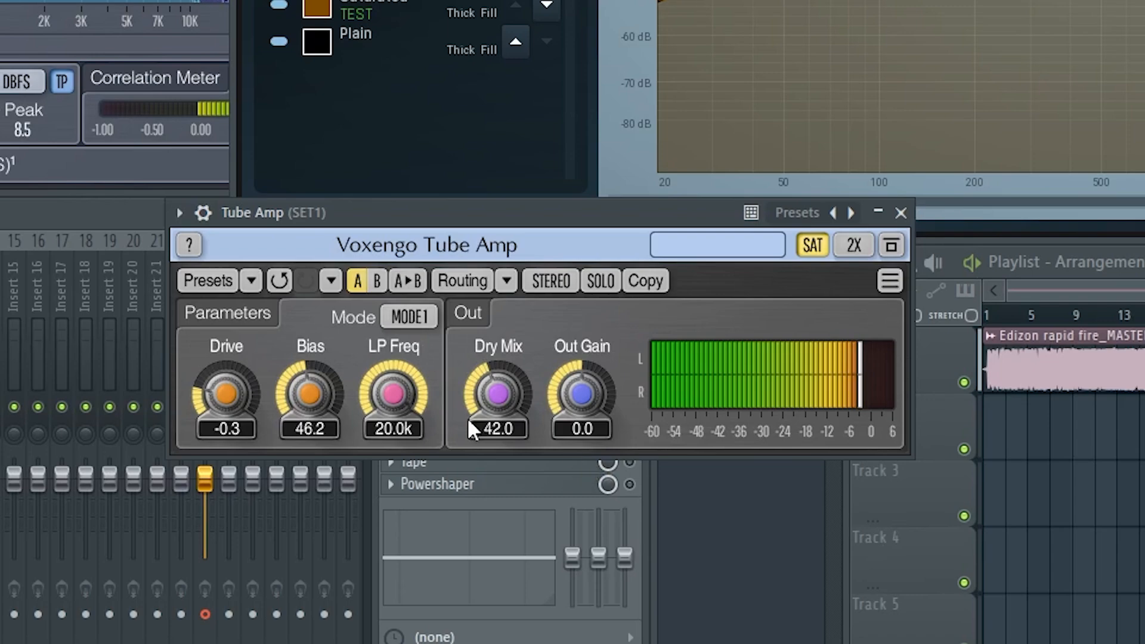
- Close the Tube Amp window and switch the active effect on SET1 from Tube Amp to Kramer Tape Stereo
left_click(901, 213)
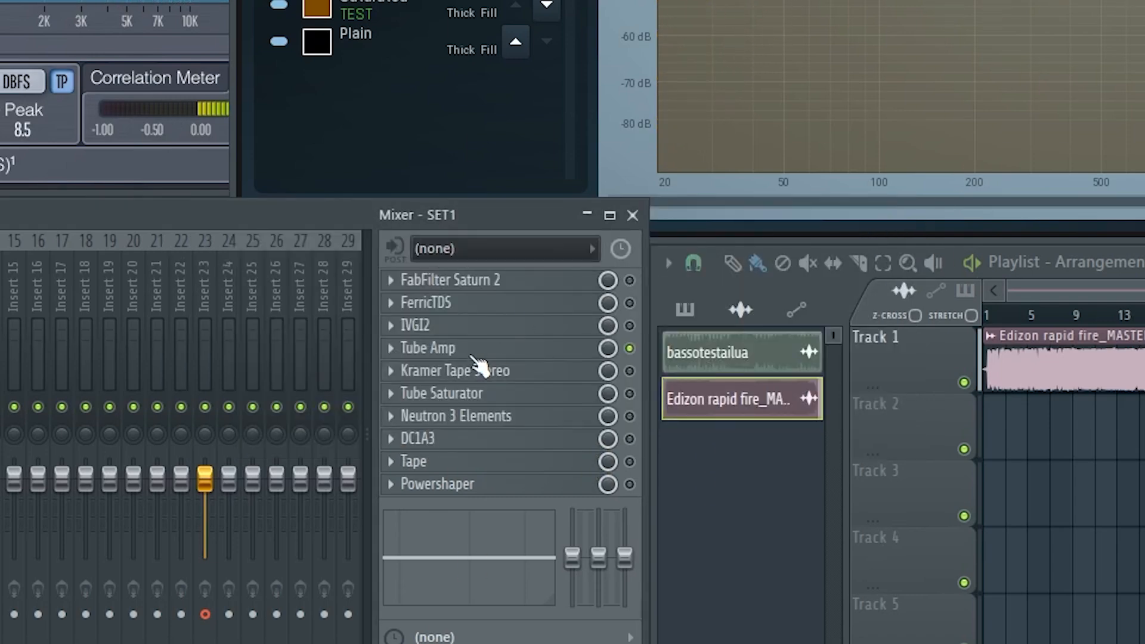
left_click(630, 371)
left_click(630, 348)
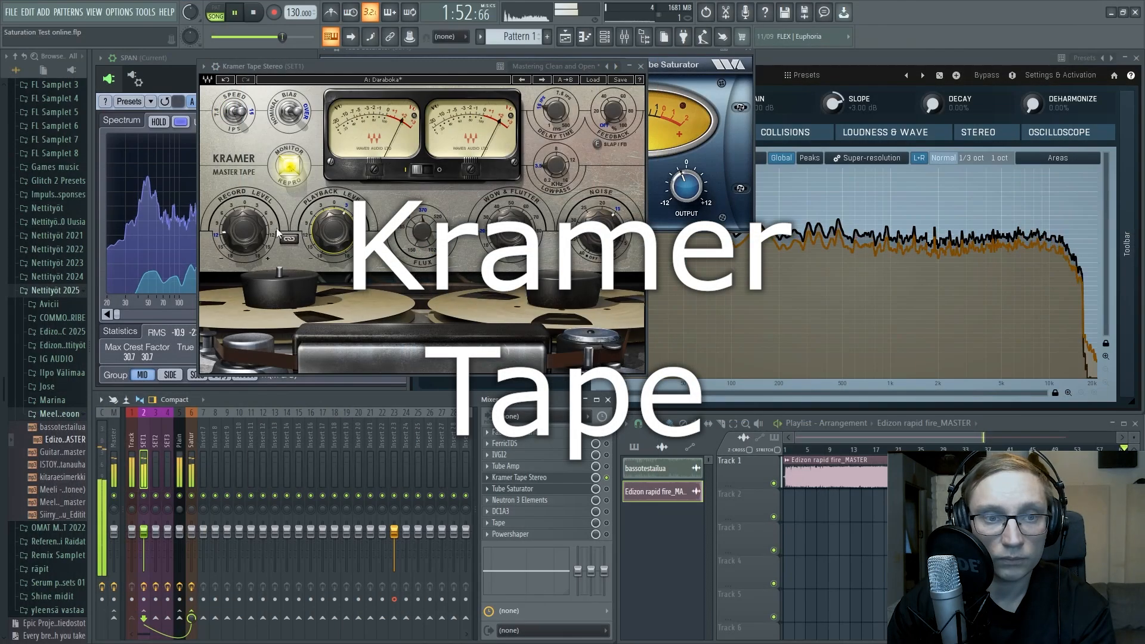
- Place the Kramer Tape window over the mixer and set Record Level to -13.6 and Playback Level to about 5.4
left_click_drag(245, 230, 245, 243)
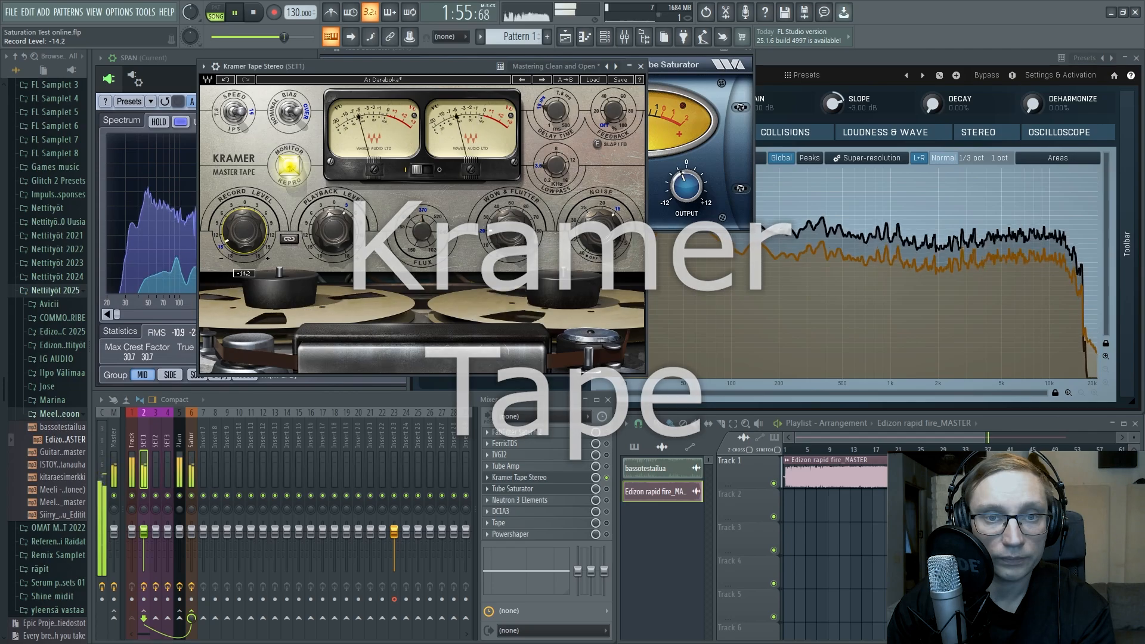
left_click_drag(445, 63, 493, 221)
left_click_drag(381, 387, 355, 360)
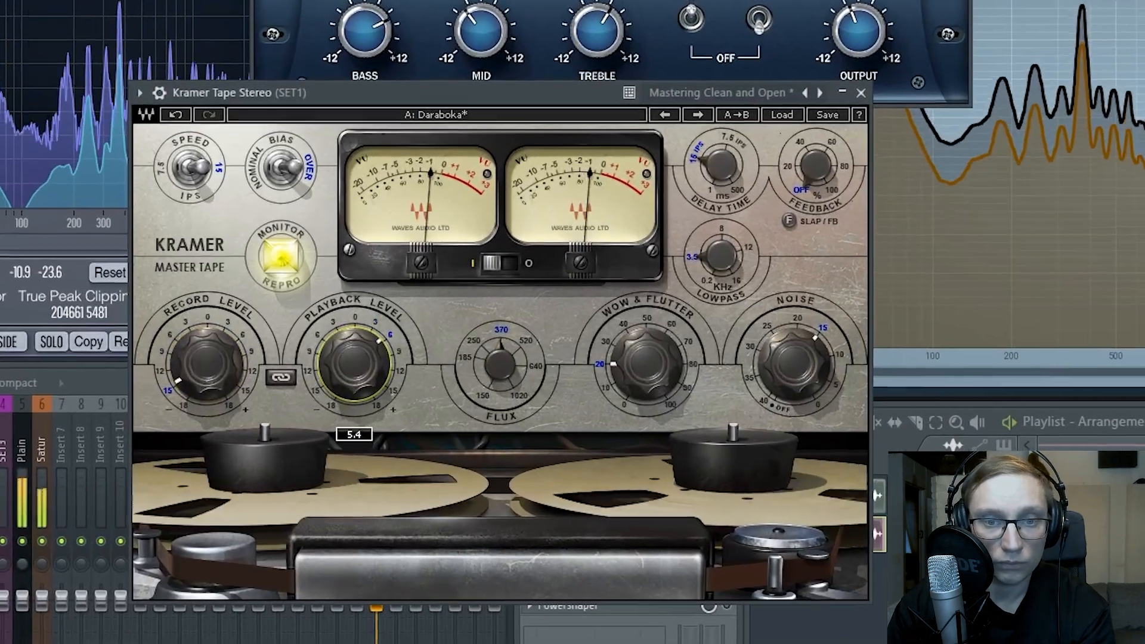
left_click_drag(207, 364, 207, 362)
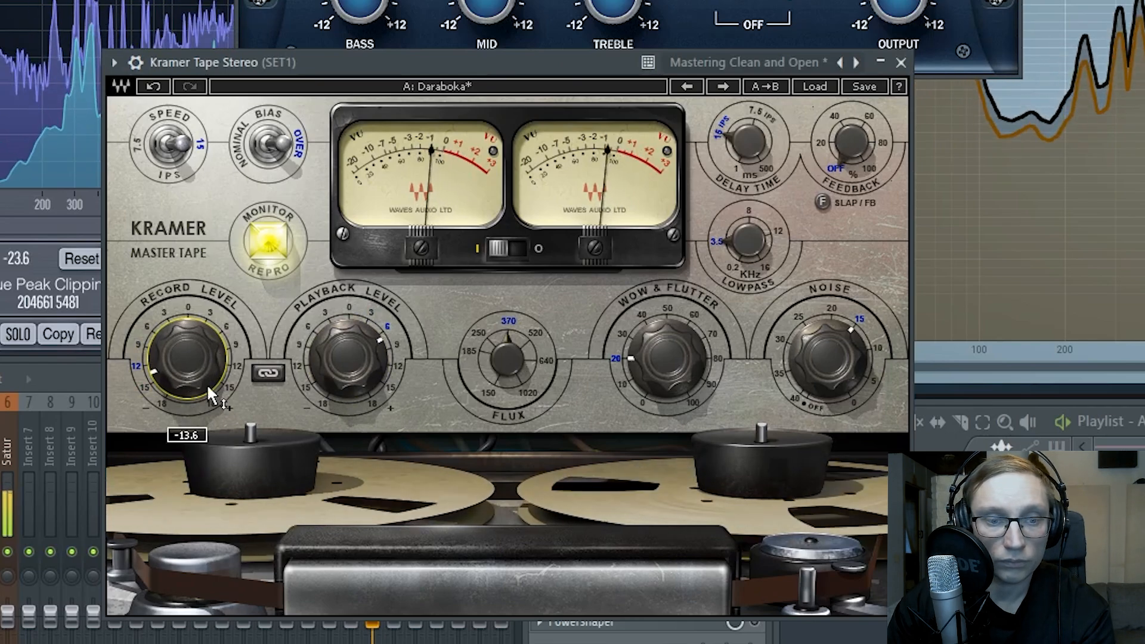
- Open the channel settings of the Edizon rapid fire_MASTER clip and stop playback
left_click(1014, 537)
double_click(1111, 510)
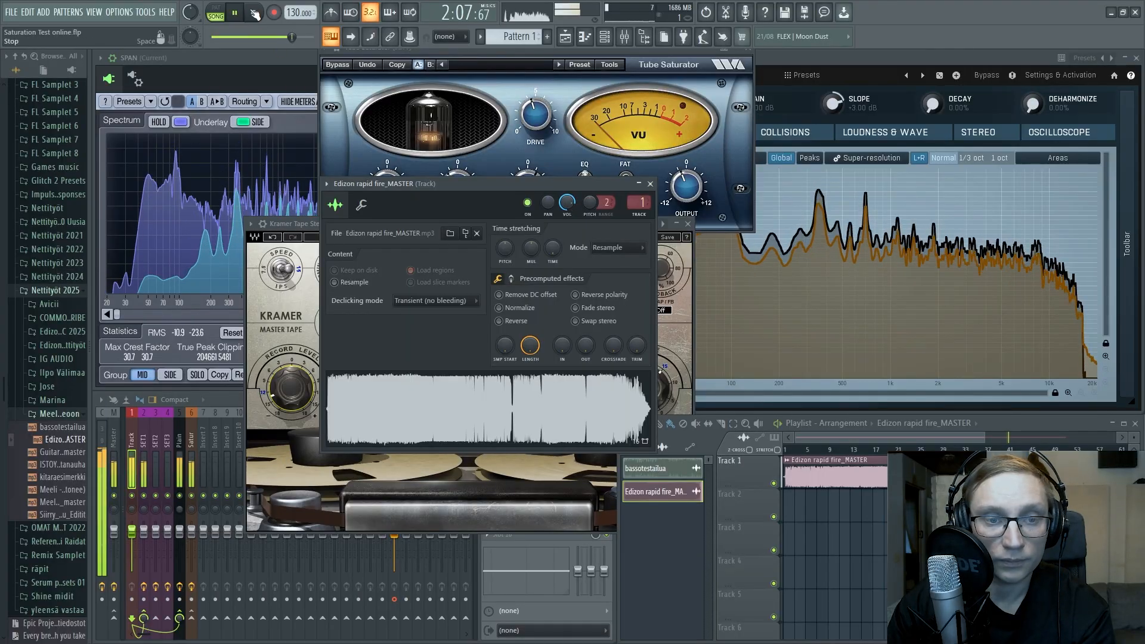
key("space")
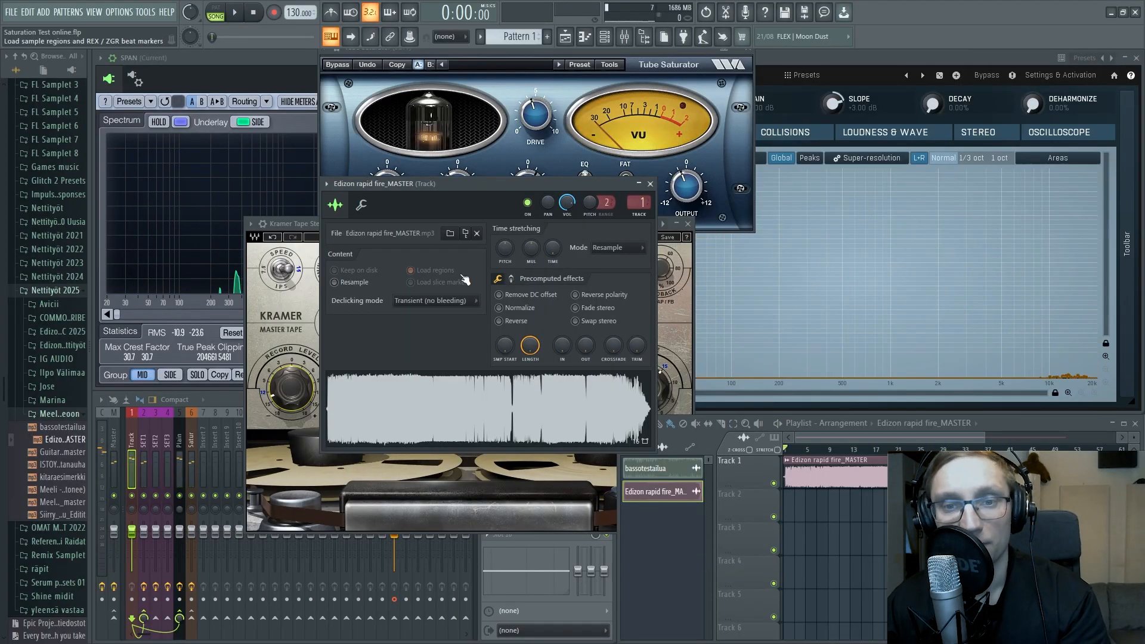
left_click(112, 434)
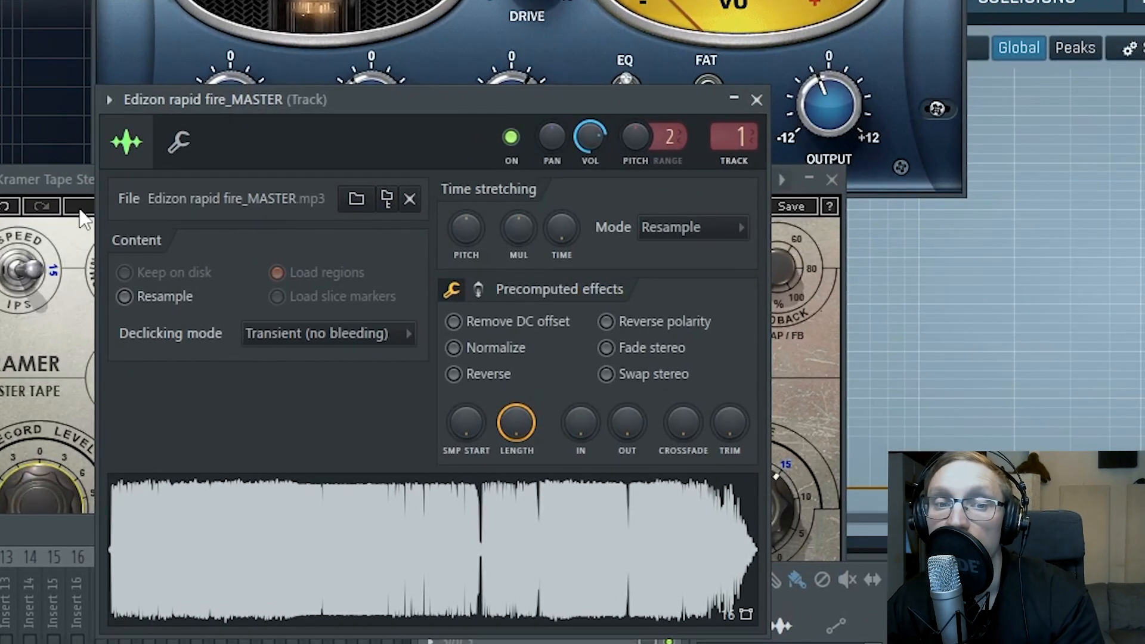
- Switch from Kramer Tape to Tube Saturator, place its window over the mixer and adjust its Drive and Output
left_click(286, 224)
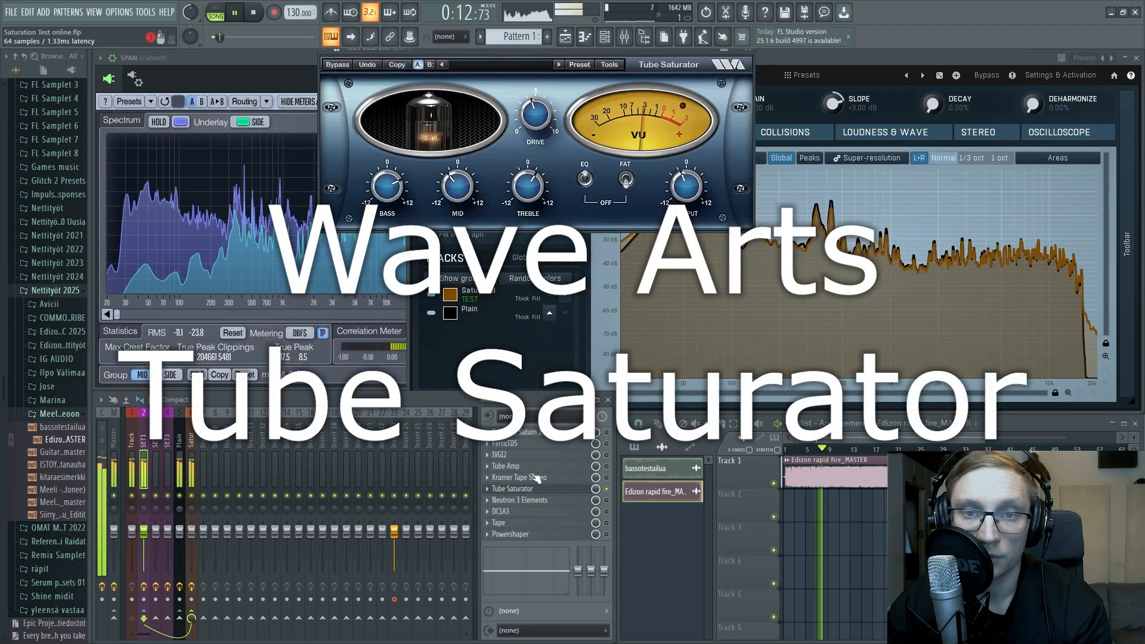
left_click_drag(656, 49, 642, 296)
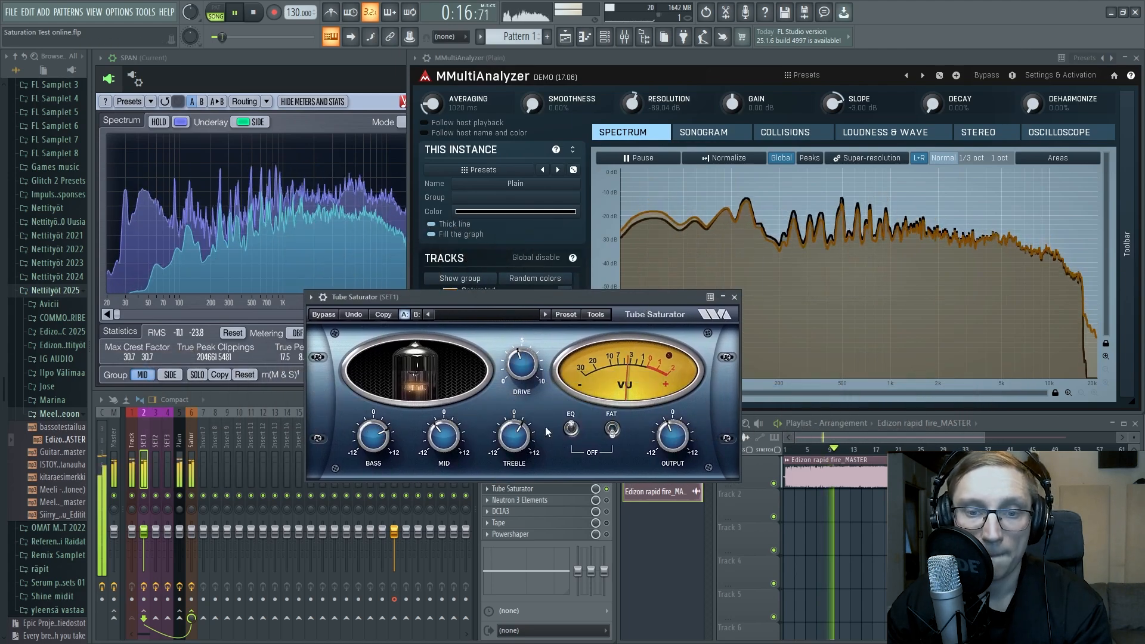
left_click_drag(524, 303, 506, 381)
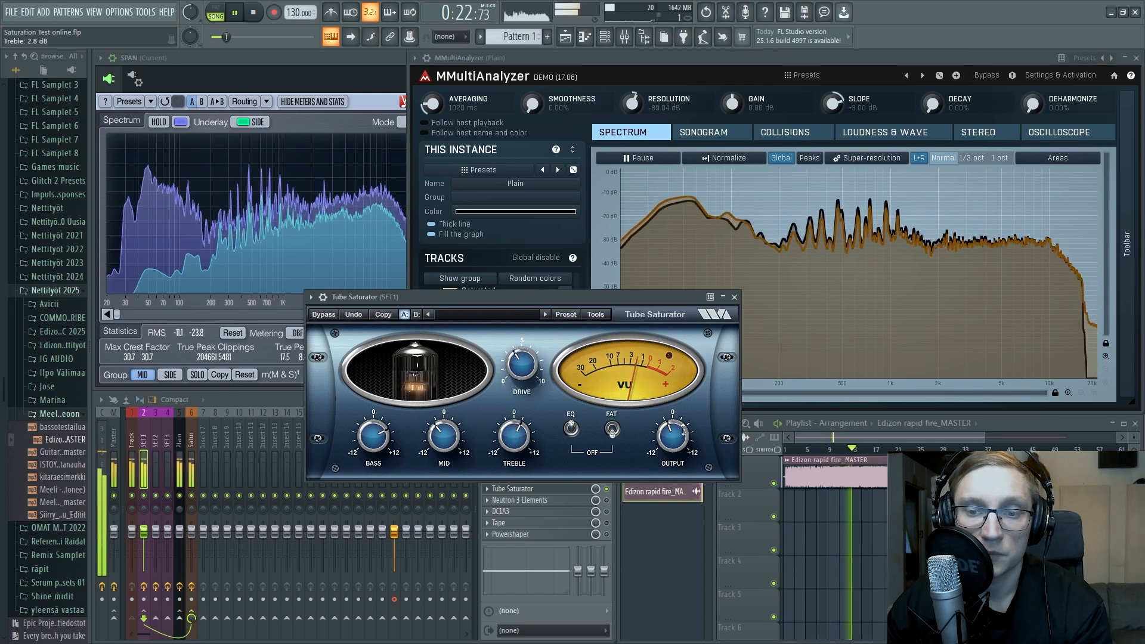
left_click_drag(666, 423, 658, 439)
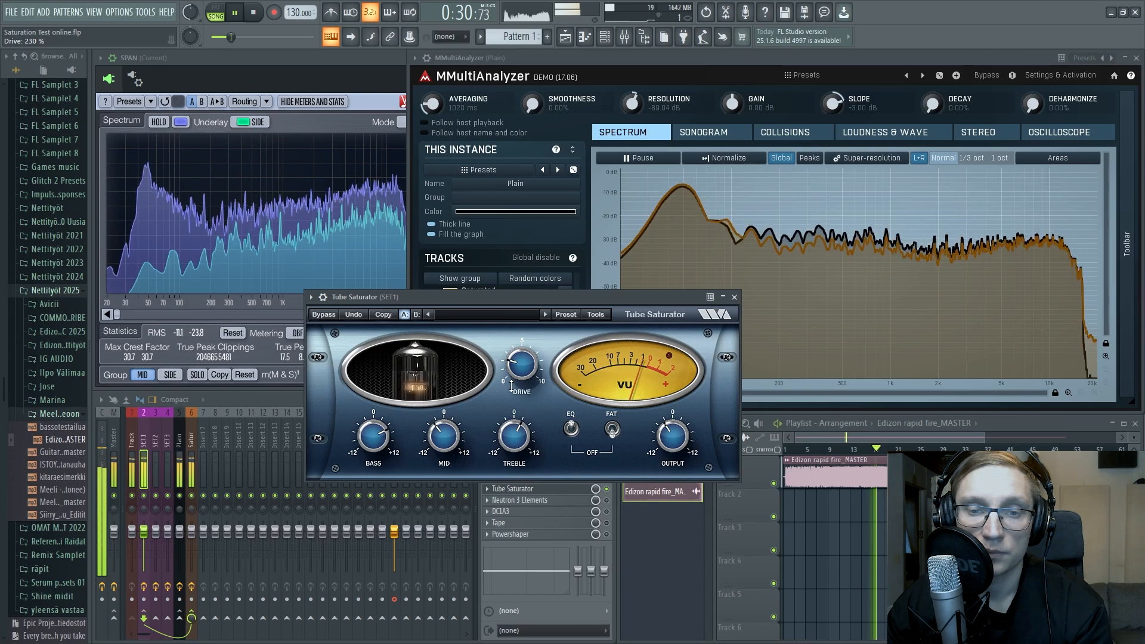
key("space")
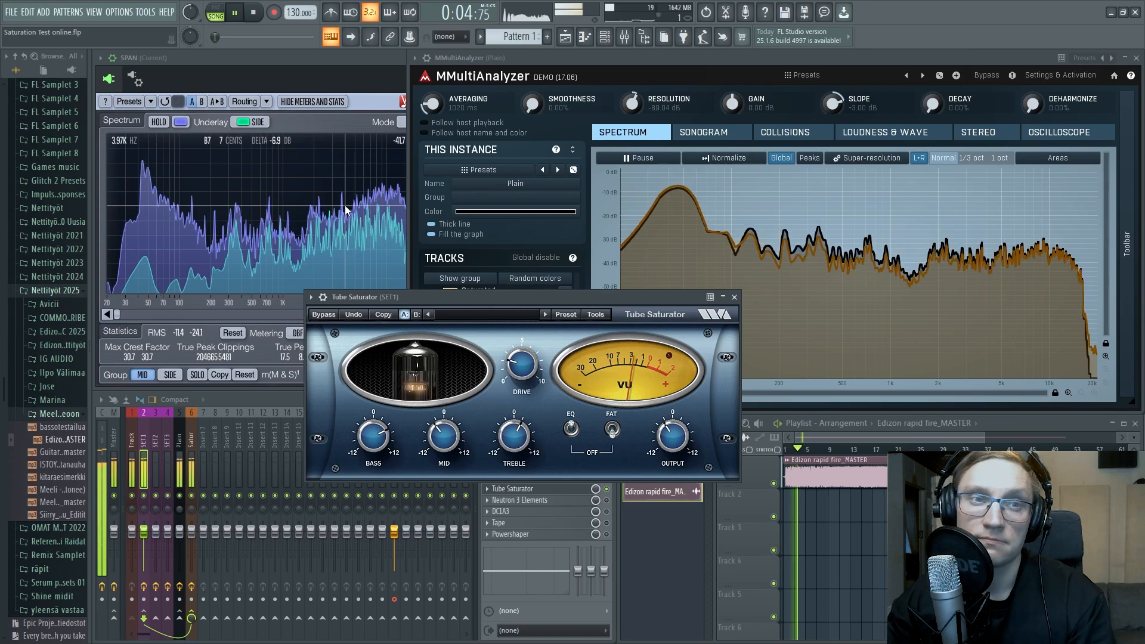
- Restart playback, open Neutron 3 Elements in place of Tube Saturator and close its preset manager
left_click(256, 14)
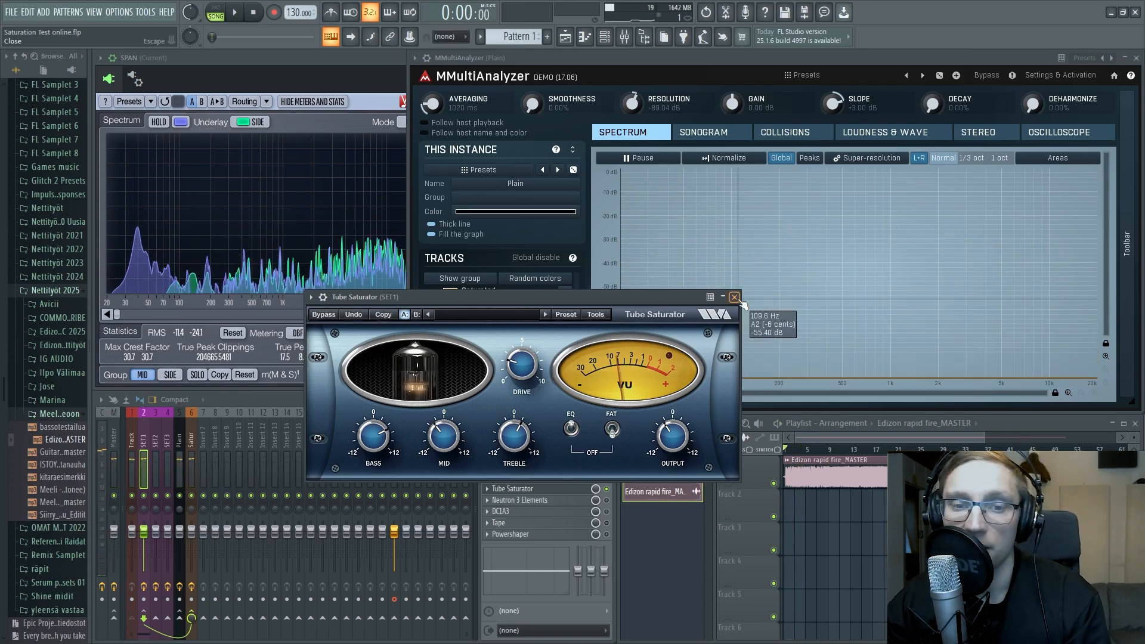
key("space")
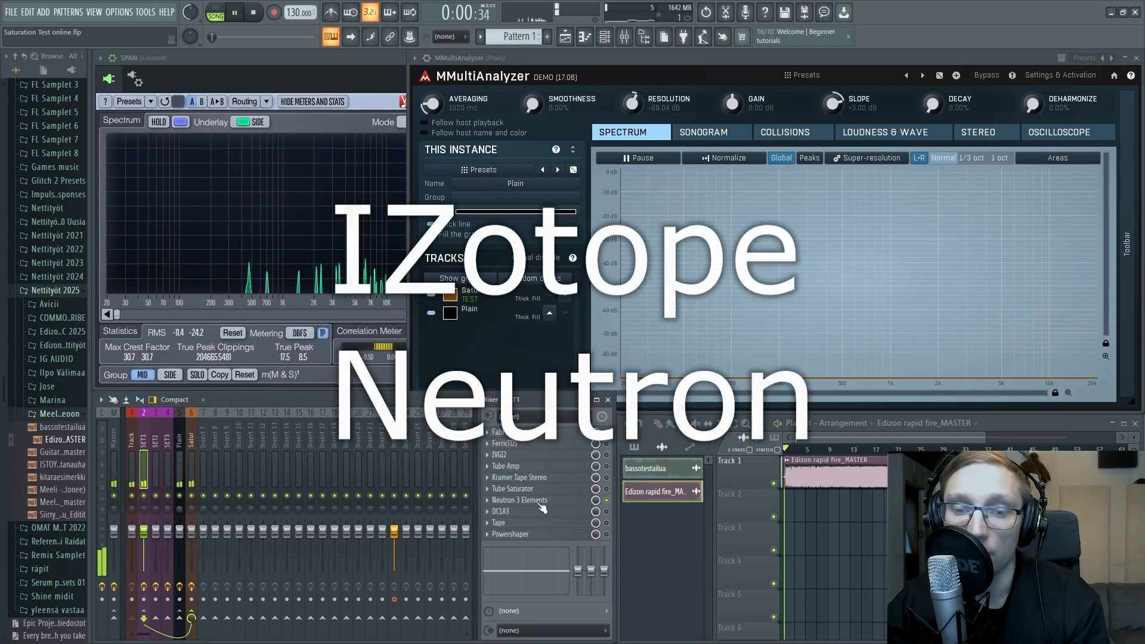
left_click(519, 501)
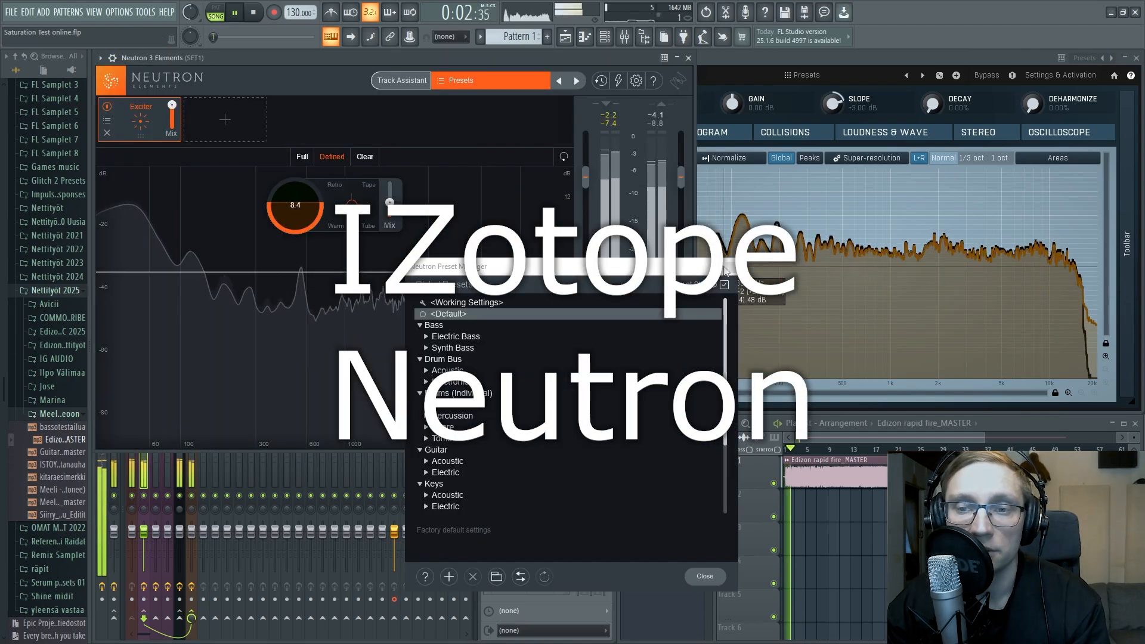
left_click(732, 268)
- Try out the Neutron Exciter's tone blend, and set its amount to 7.0 and Mix to about 44
mouse_move(353, 206)
left_mouse_down()
mouse_move(362, 222)
mouse_move(391, 185)
mouse_move(348, 205)
mouse_move(352, 219)
left_mouse_up()
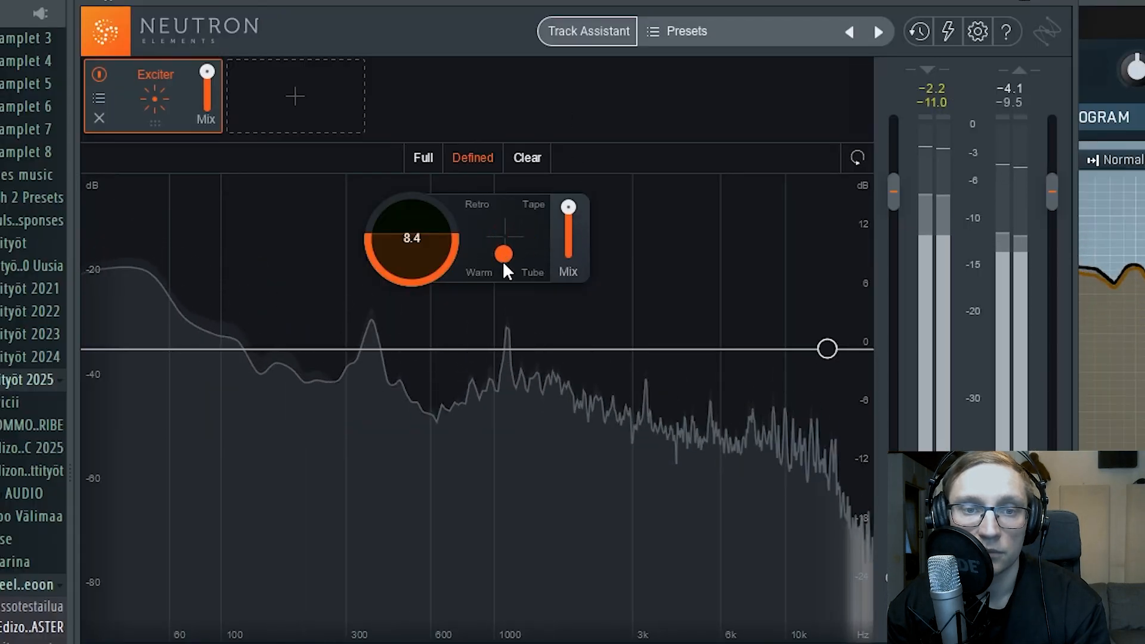
left_click_drag(504, 265, 441, 259)
left_click_drag(559, 297, 563, 279)
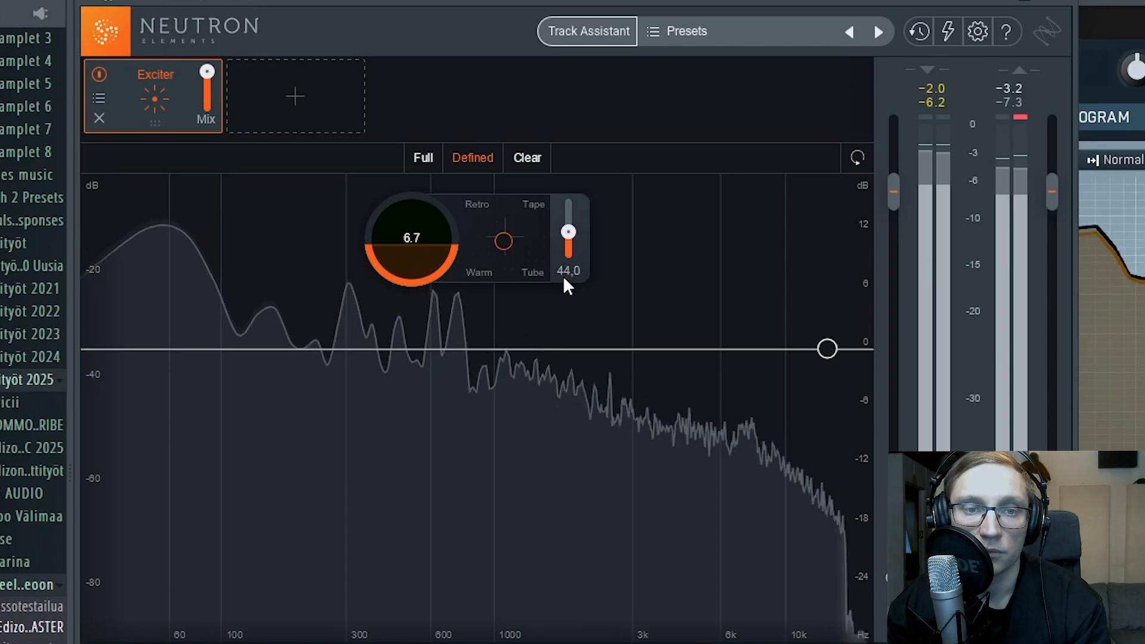
left_click_drag(439, 245, 440, 239)
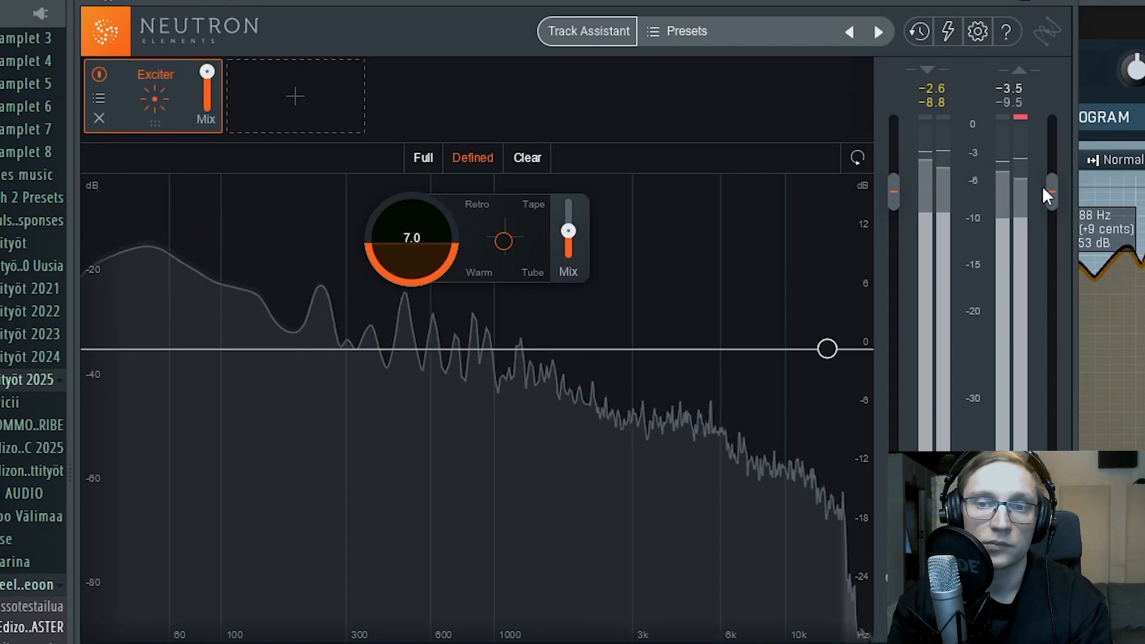
- Replace Neutron with the Klanghelm DC1A3 as active effect and set its Input to -10.9 and Output to 5.7
left_click(1067, 2)
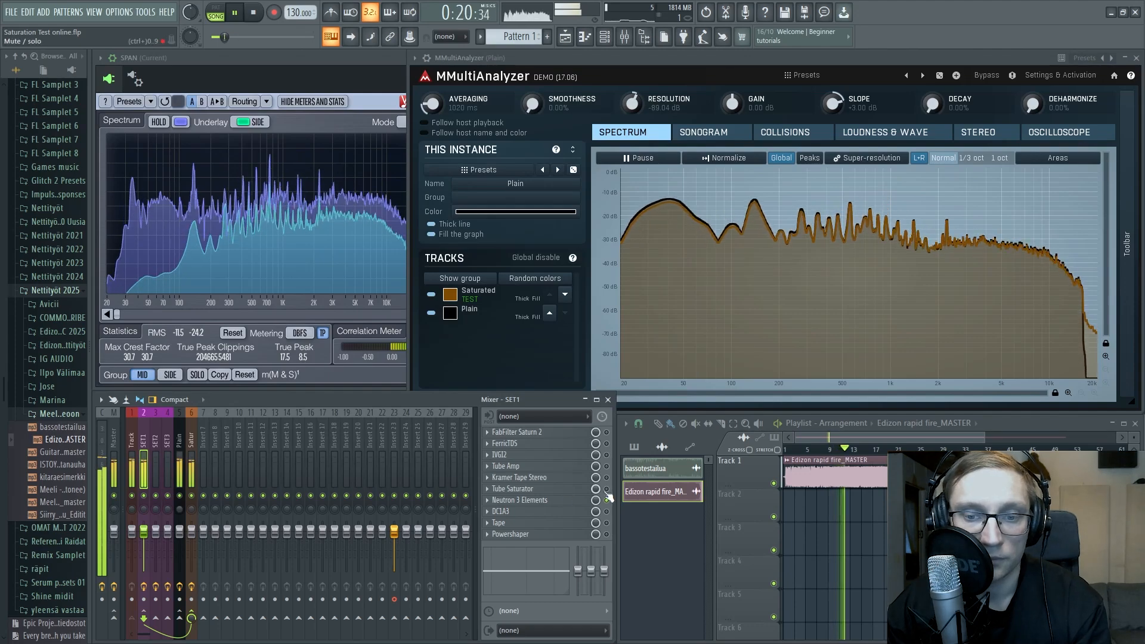
left_click(549, 515)
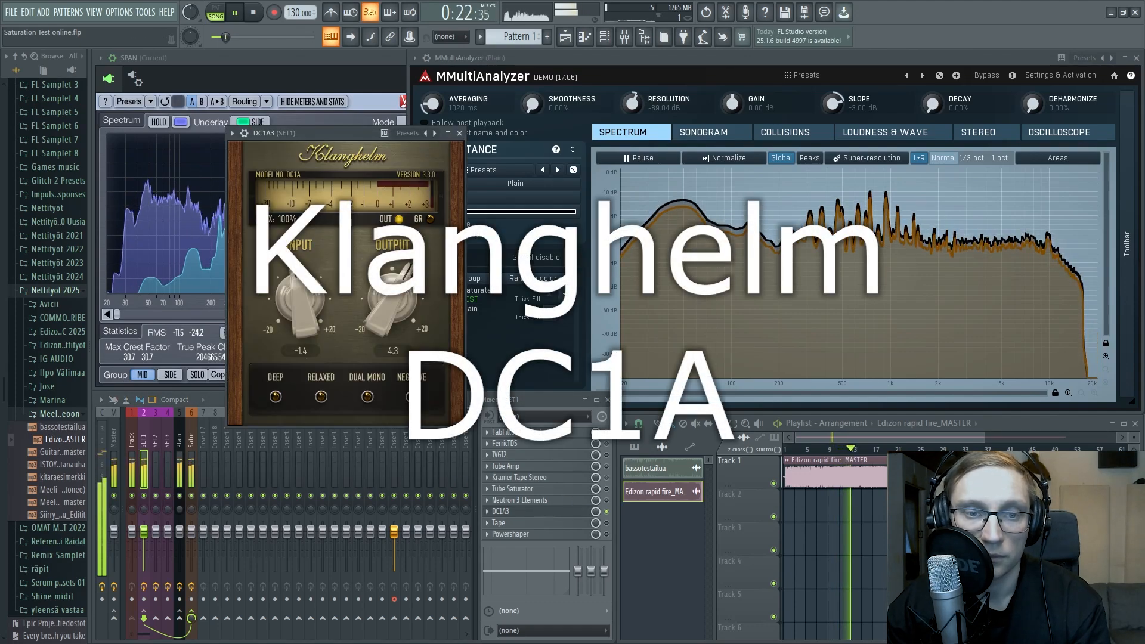
left_click_drag(295, 306, 276, 427)
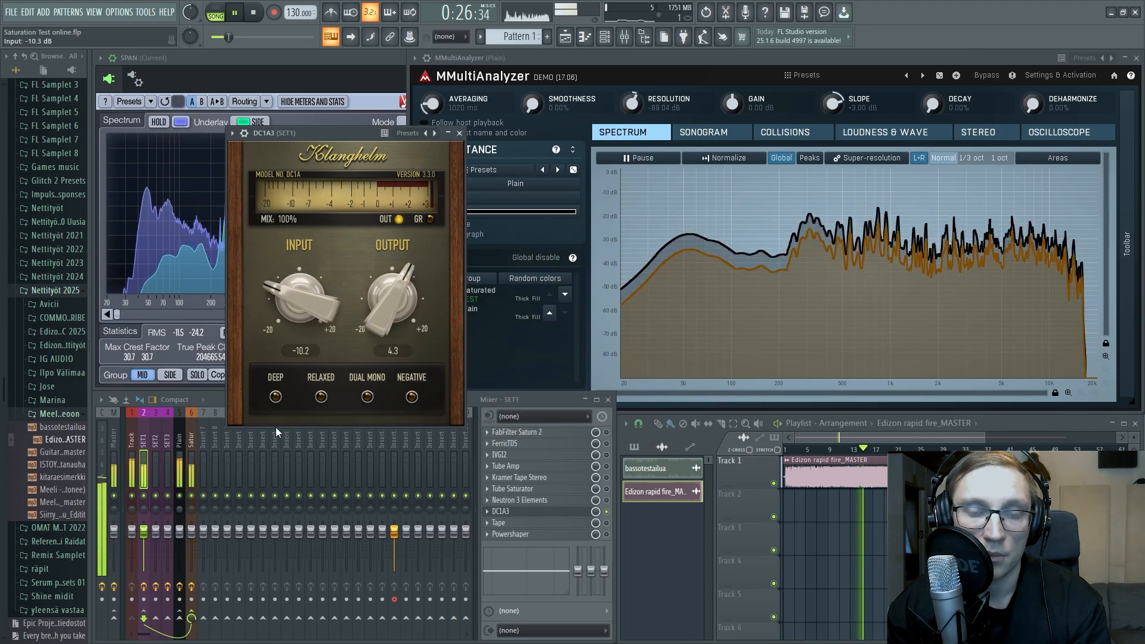
left_click_drag(393, 343, 348, 264)
left_click_drag(294, 301, 286, 327)
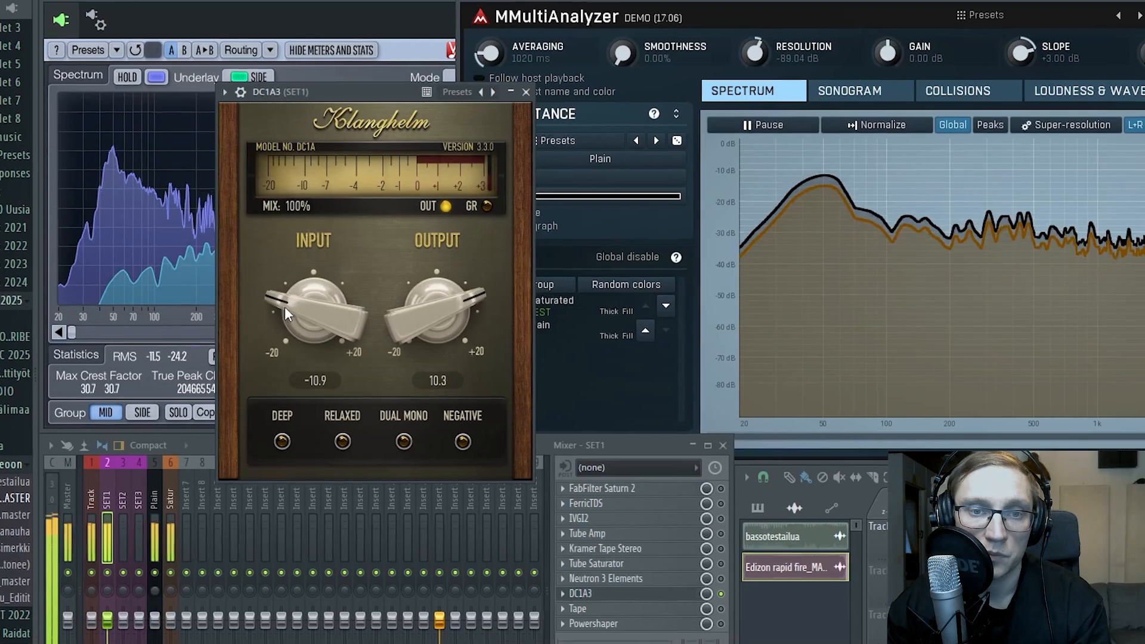
left_click_drag(395, 297, 399, 356)
- Show gain reduction on the DC1A3 meter and set Input to -11.5 and Output to 9.5 with Deep and Relaxed on
left_click(507, 201)
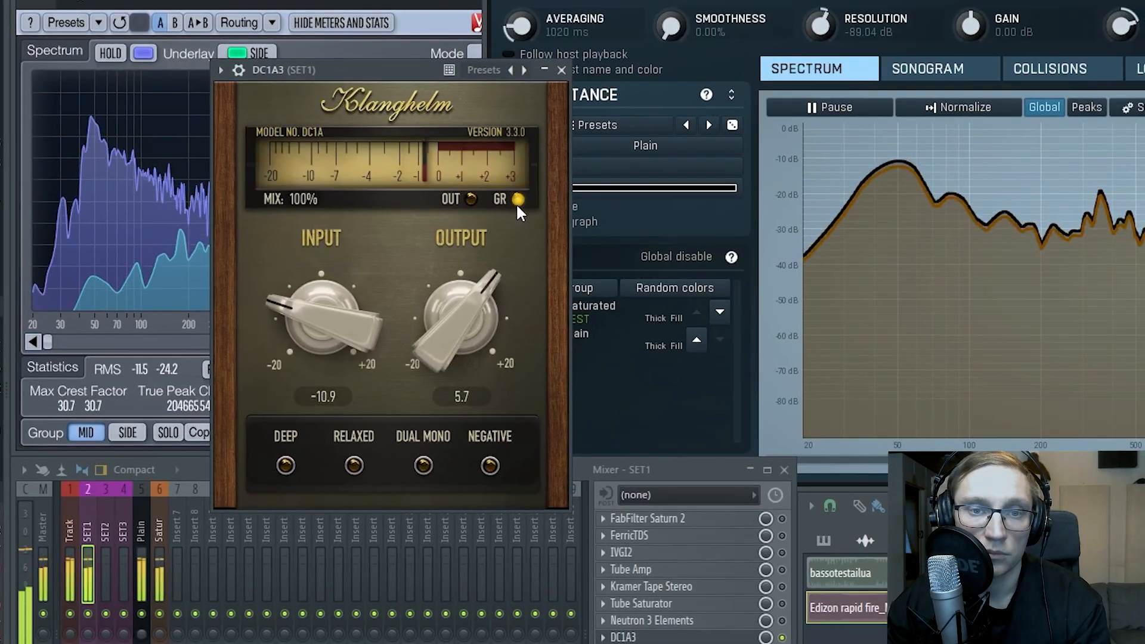
left_click_drag(305, 311, 305, 142)
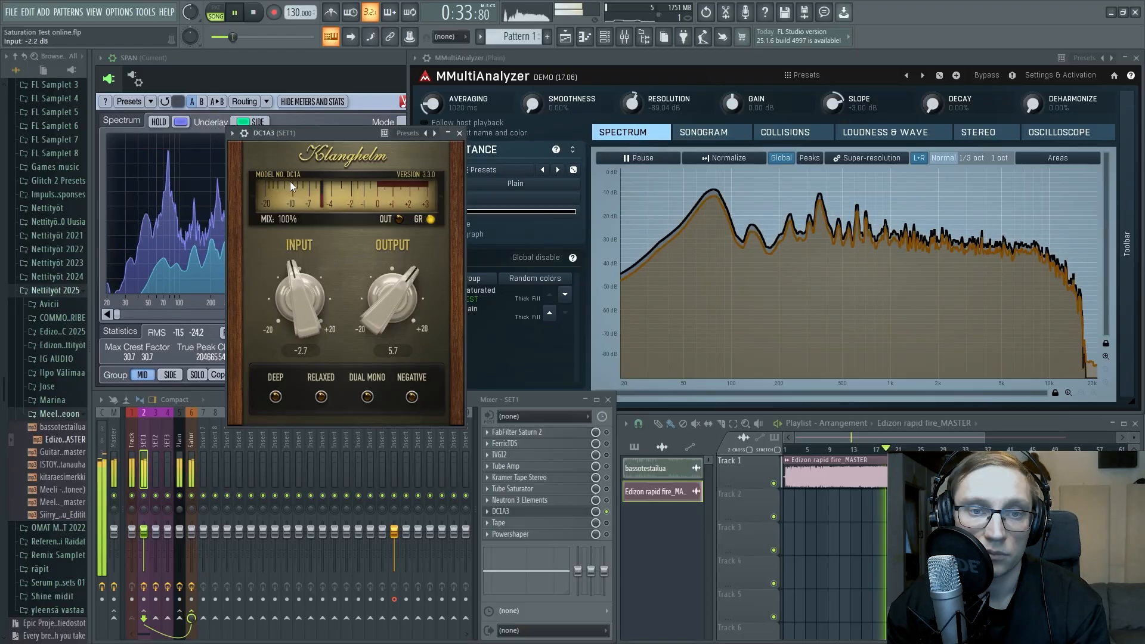
left_click_drag(290, 181, 254, 322)
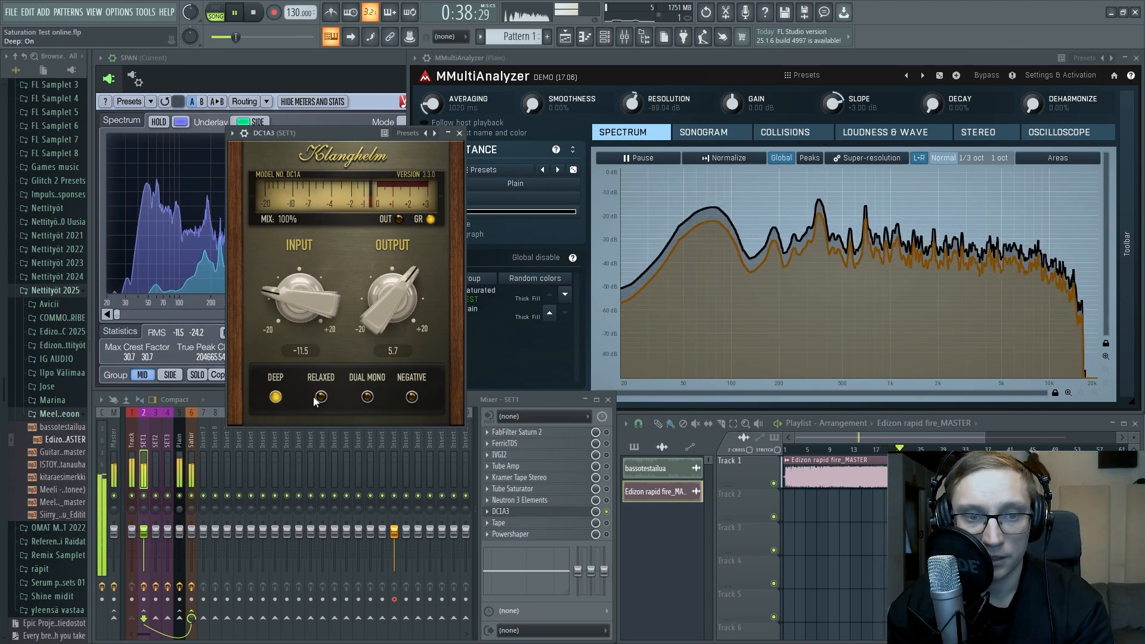
left_click_drag(364, 302, 385, 233)
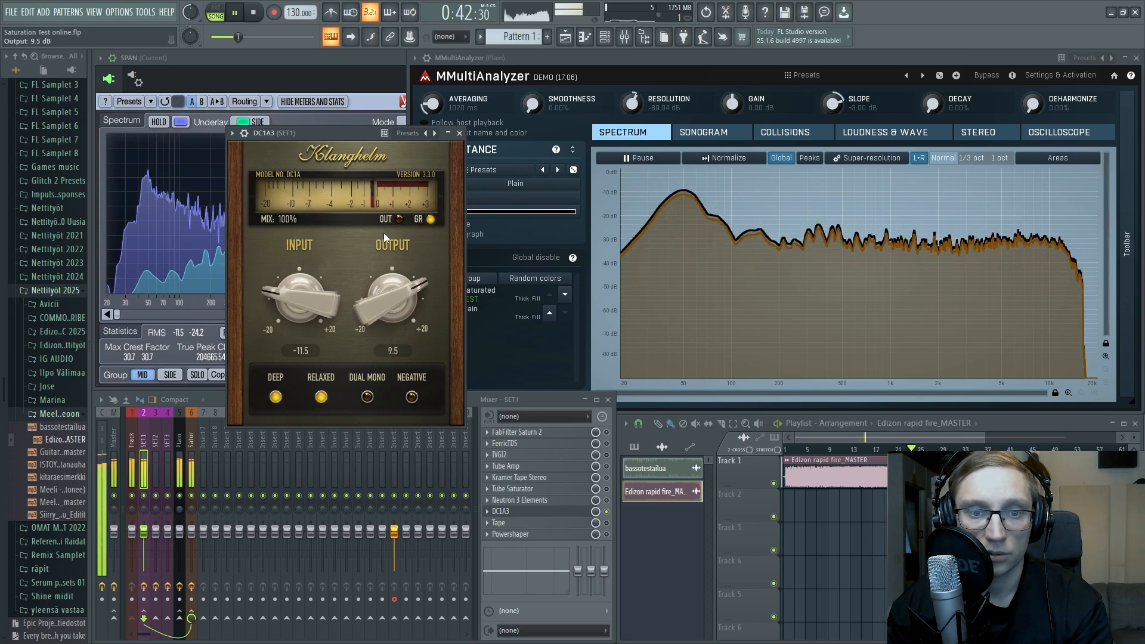
- Switch the active effect from DC1A3 to Softube Tape, open it and try out its color Amount with Type A
left_click(587, 512)
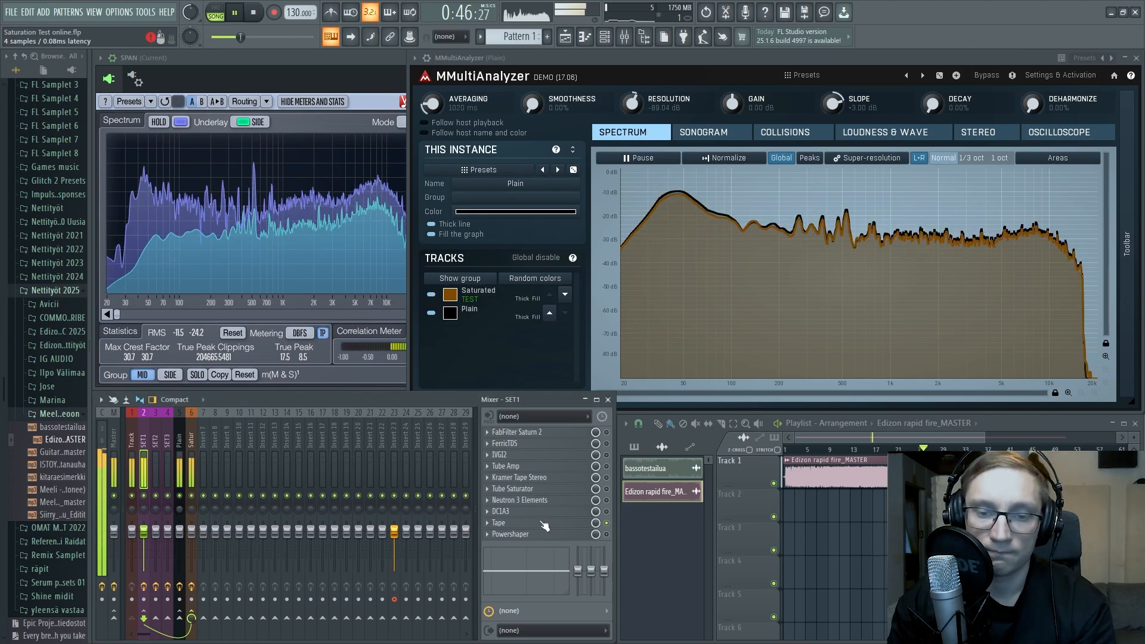
left_click(498, 523)
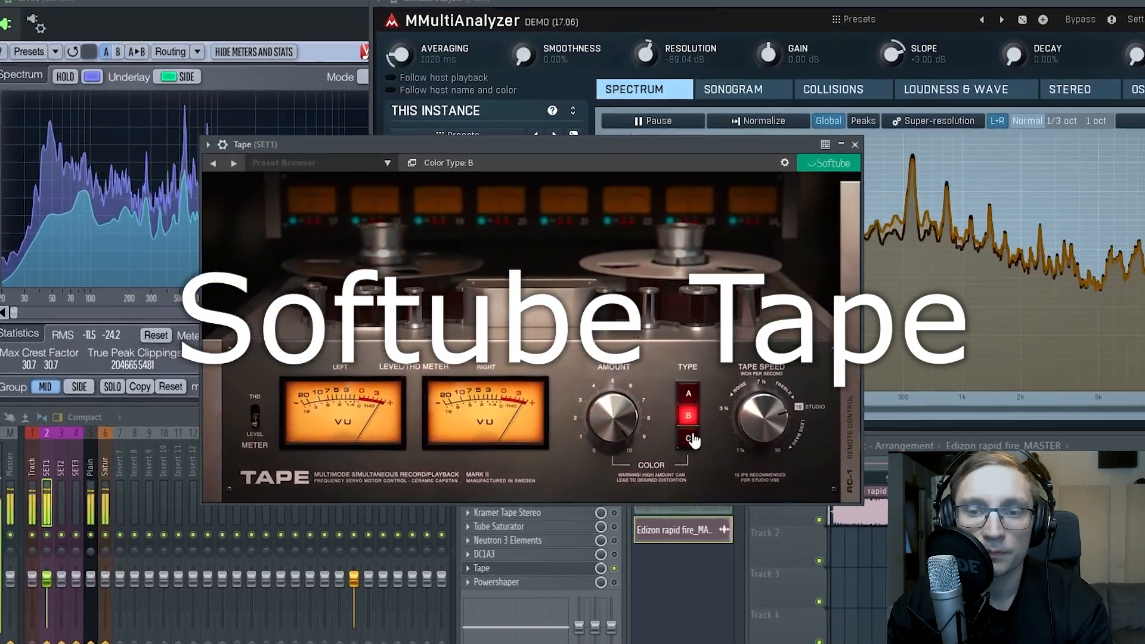
left_click_drag(620, 419, 621, 507)
left_click(684, 390)
- Set the Tape color Amount to 3.6 with Type C and place the Tape window over the mixer
left_click_drag(604, 445, 604, 418)
left_click_drag(682, 106, 575, 275)
left_click(608, 637)
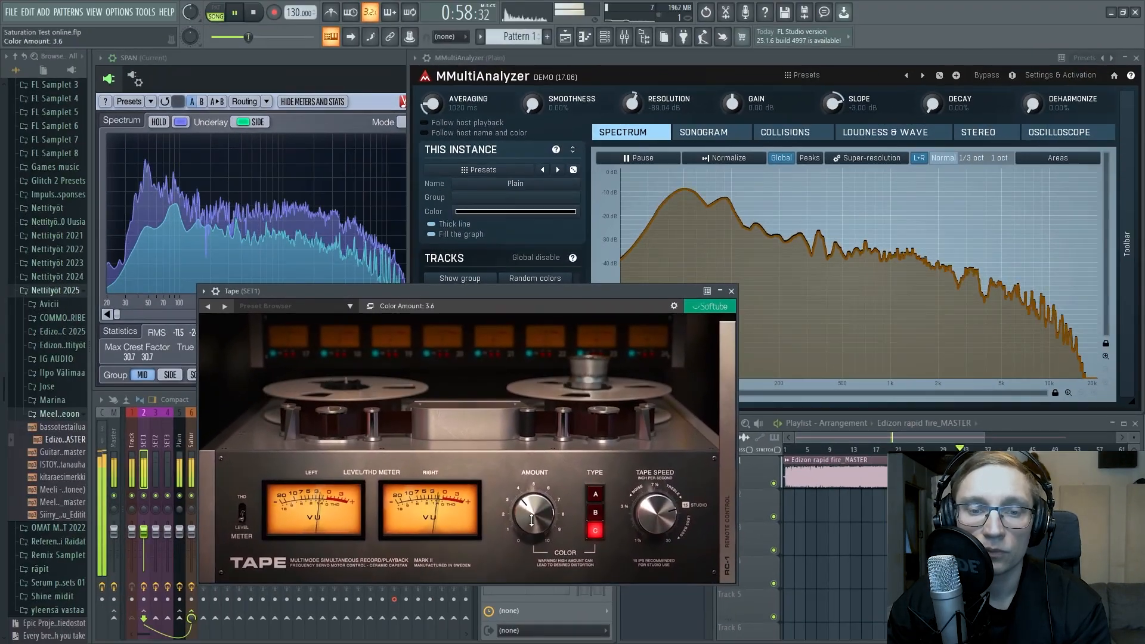
- Switch the Tape plugin's color Type from C to B and set its color Amount to 3.2
left_click_drag(518, 545, 518, 549)
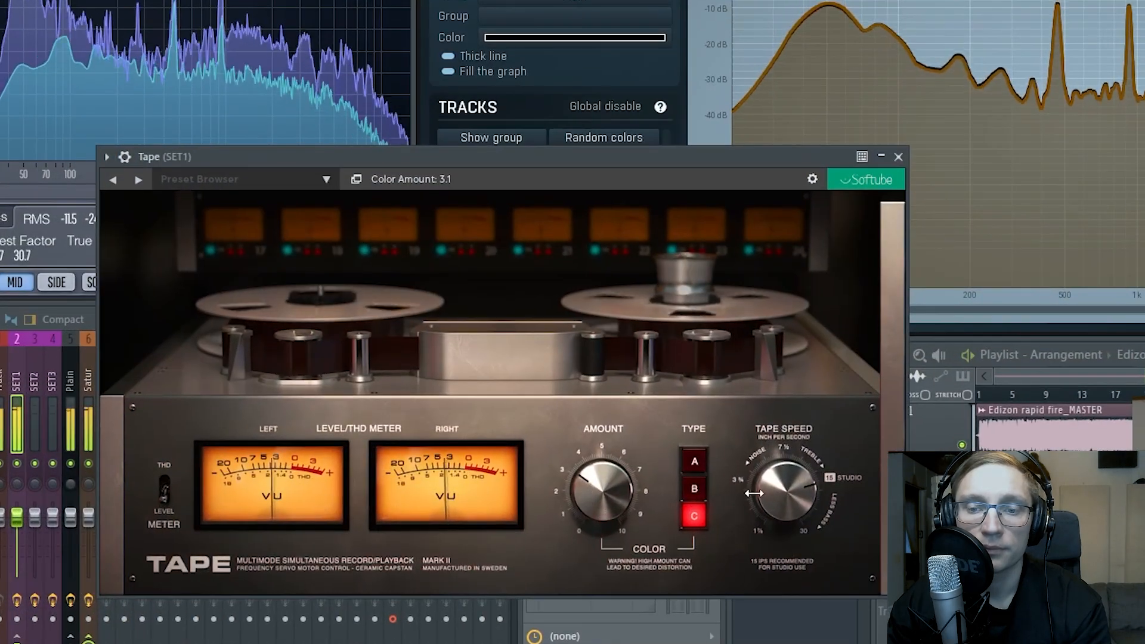
left_click(595, 512)
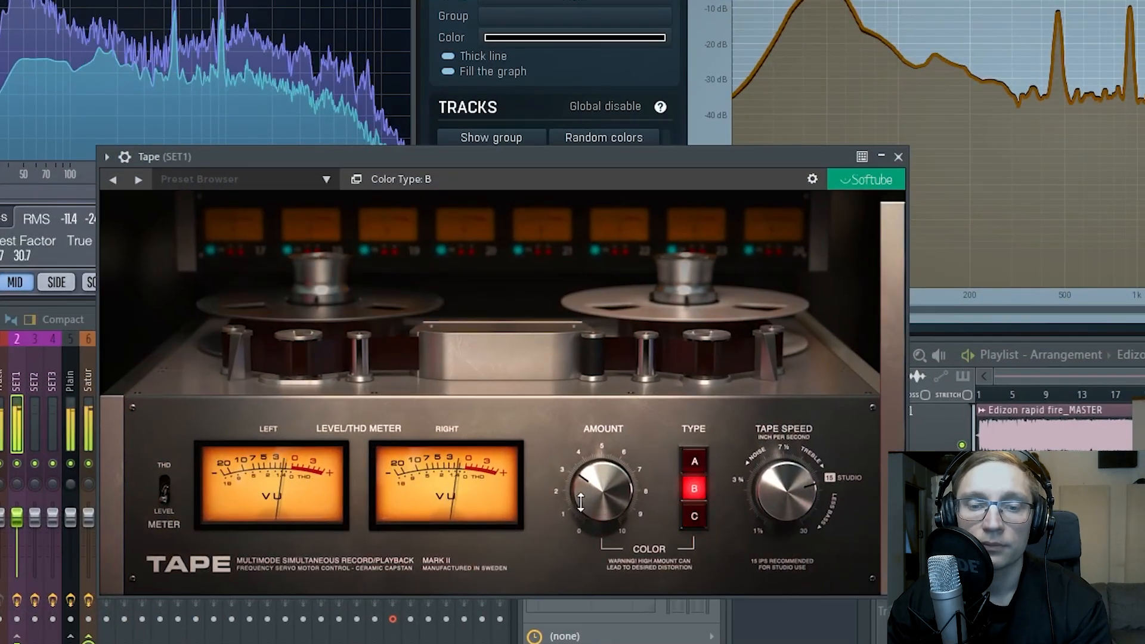
left_click_drag(577, 517, 577, 506)
left_click_drag(744, 472, 762, 394)
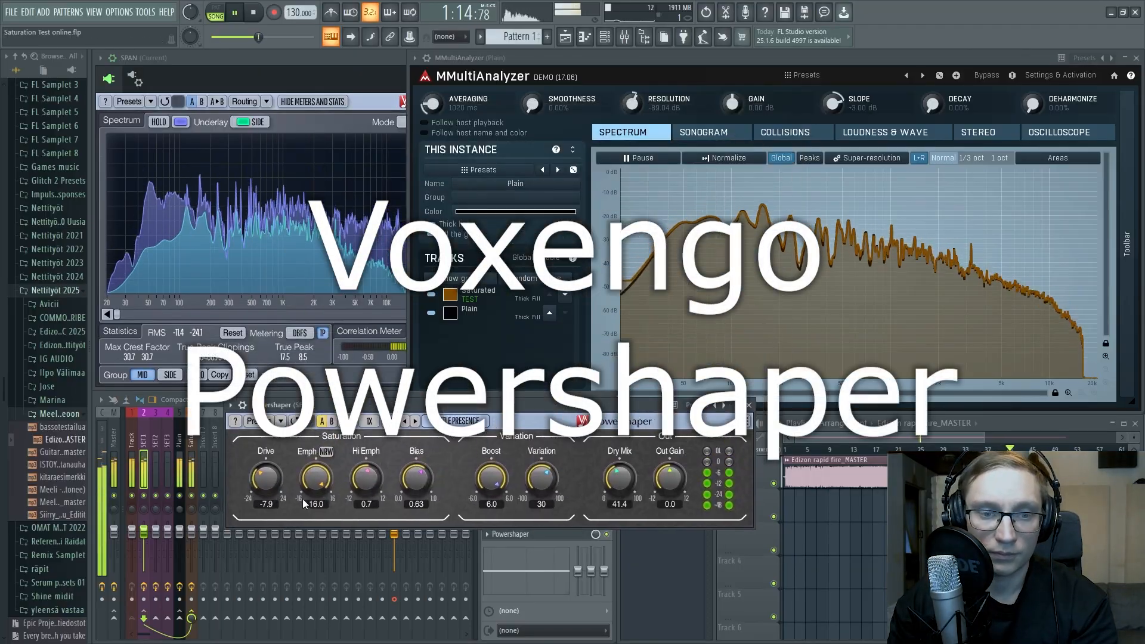
- Set Powershaper's Drive to -7.5, Bias to 0.61, Hi Emph to 1.8 and Emph to 7.2, and stop playback
left_click_drag(267, 482, 300, 477)
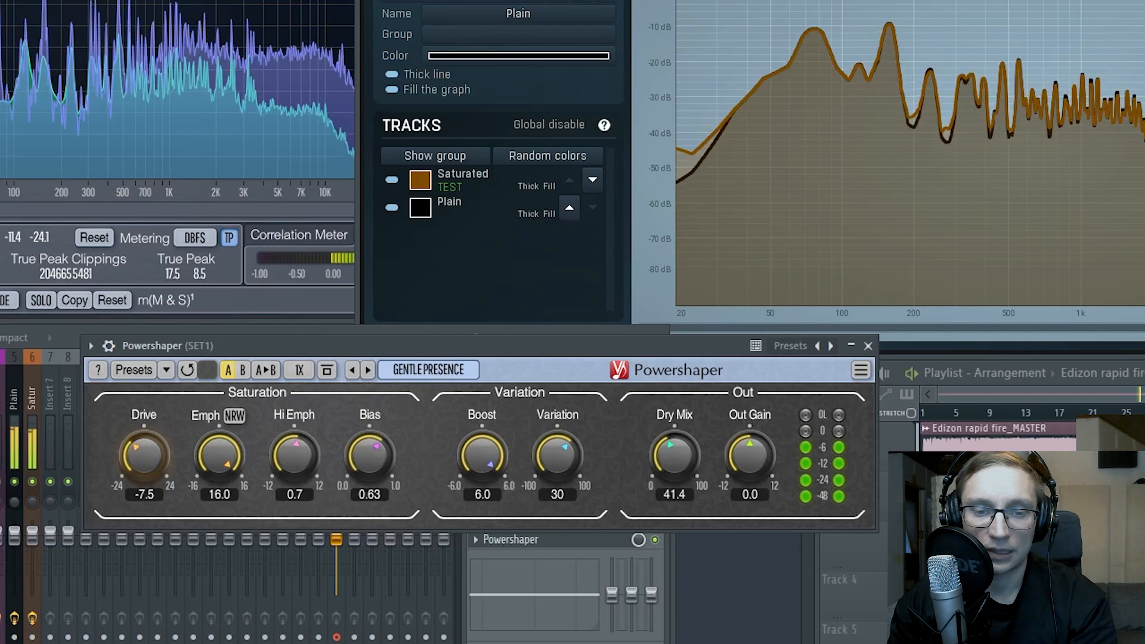
left_click_drag(429, 472, 382, 466)
left_click_drag(295, 477, 293, 464)
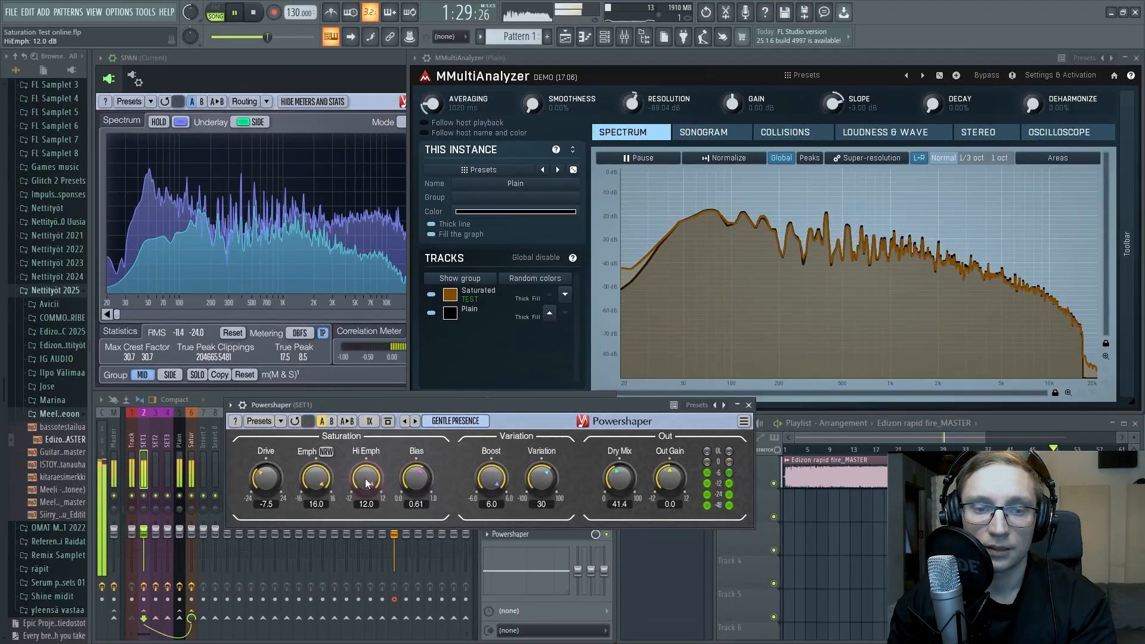
left_click_drag(365, 486, 317, 544)
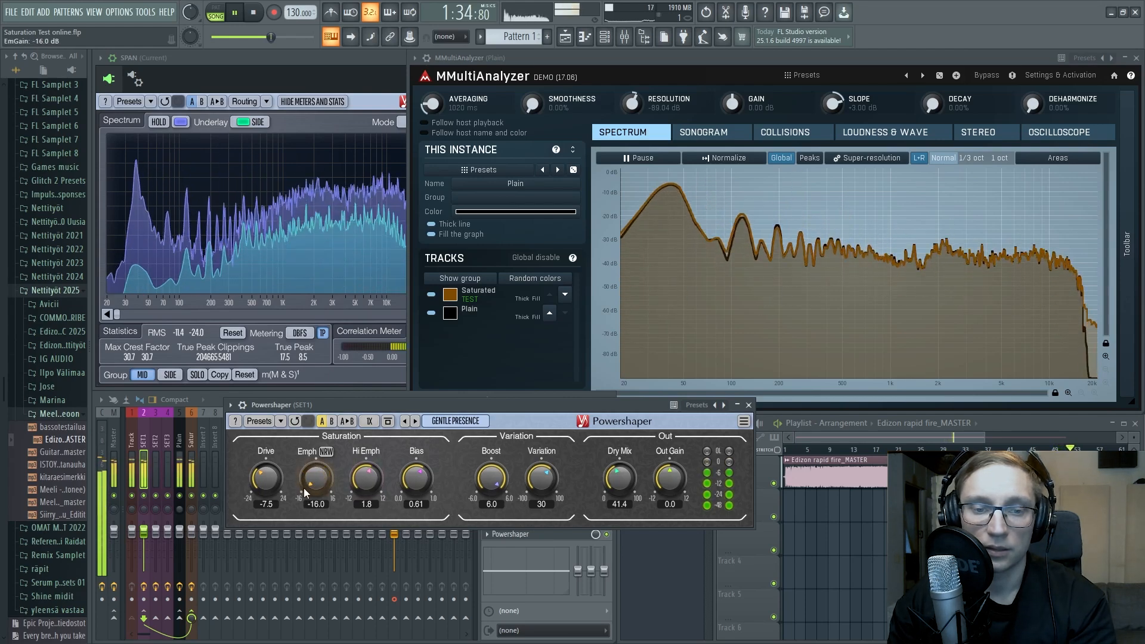
left_click_drag(310, 485, 310, 440)
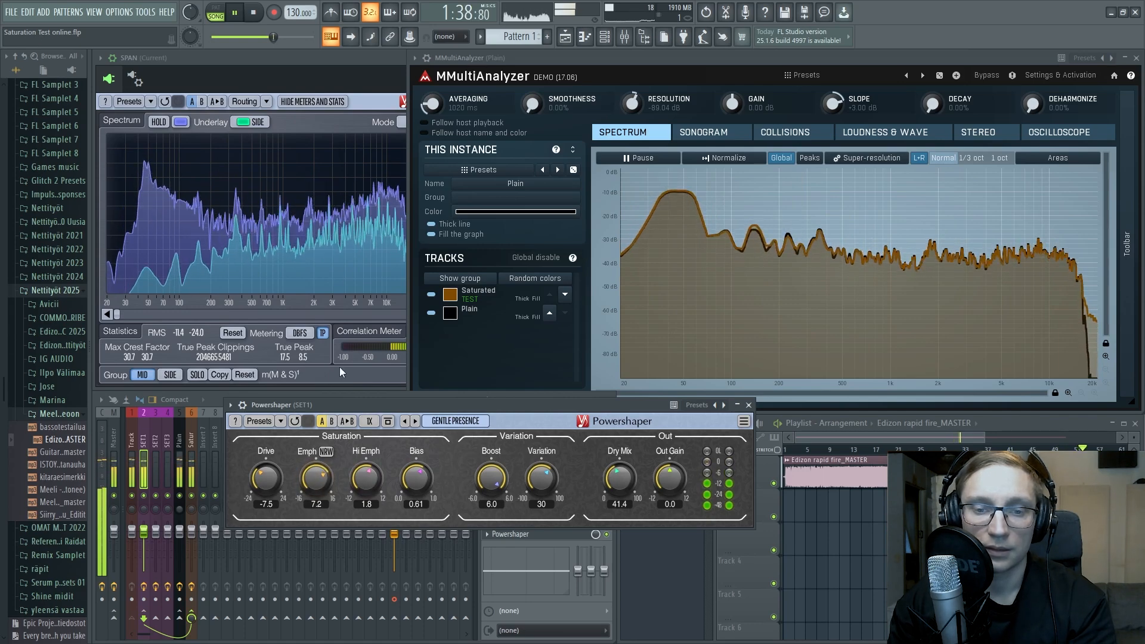
key("space")
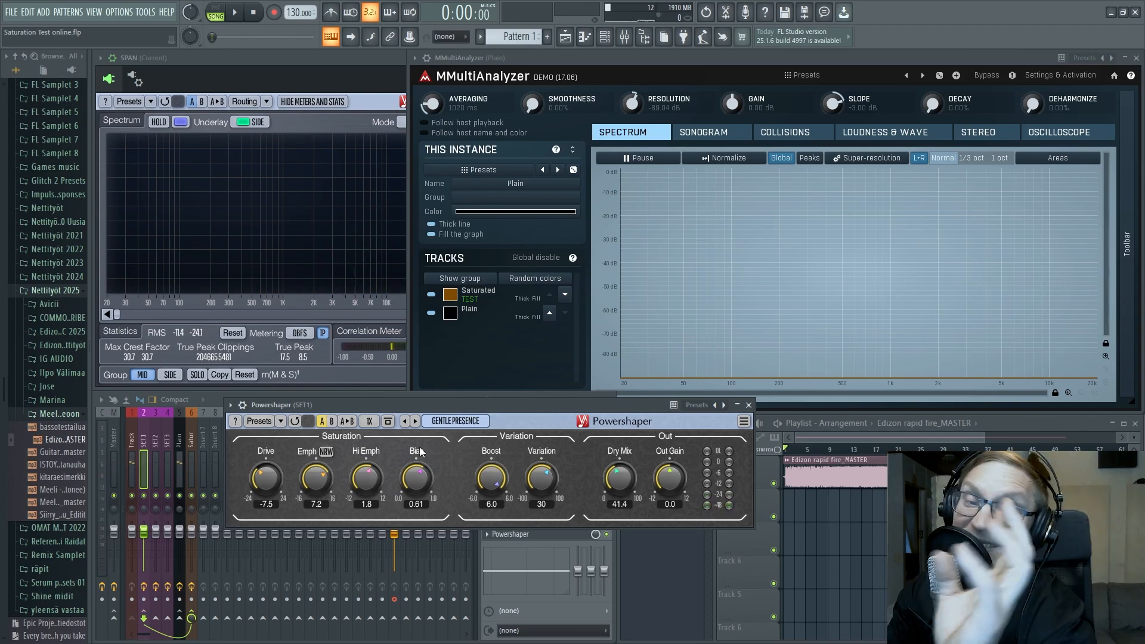
- Reopen Tape on the SET1 track, cycle its color Type through A, B and C, return to B and close it
left_click(152, 465)
left_click(145, 469)
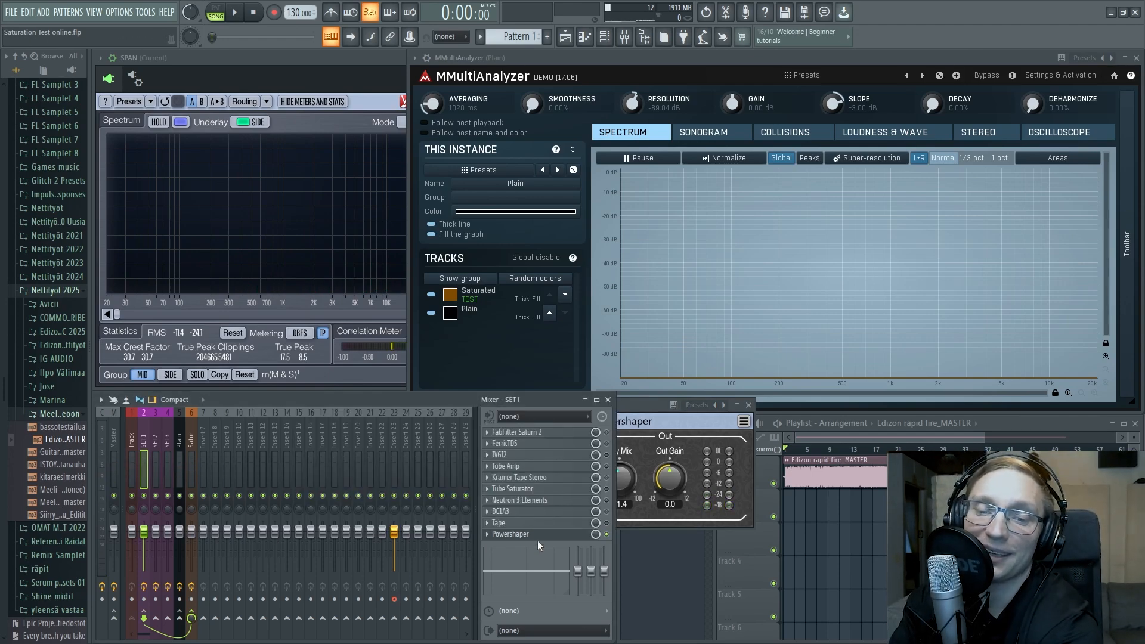
left_click(529, 524)
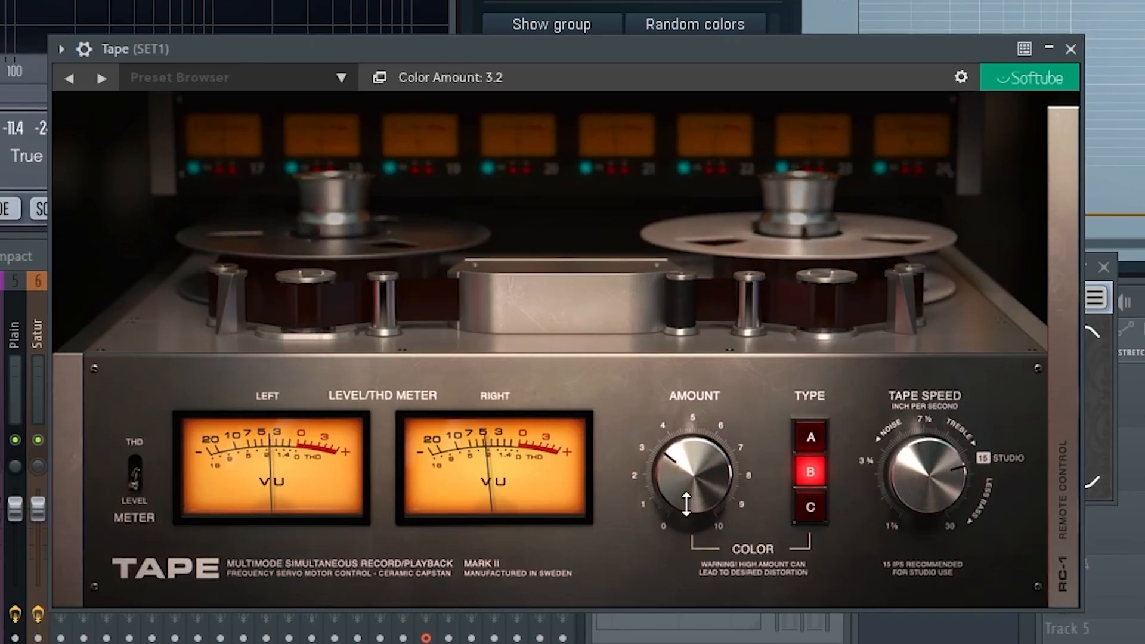
left_click(817, 445)
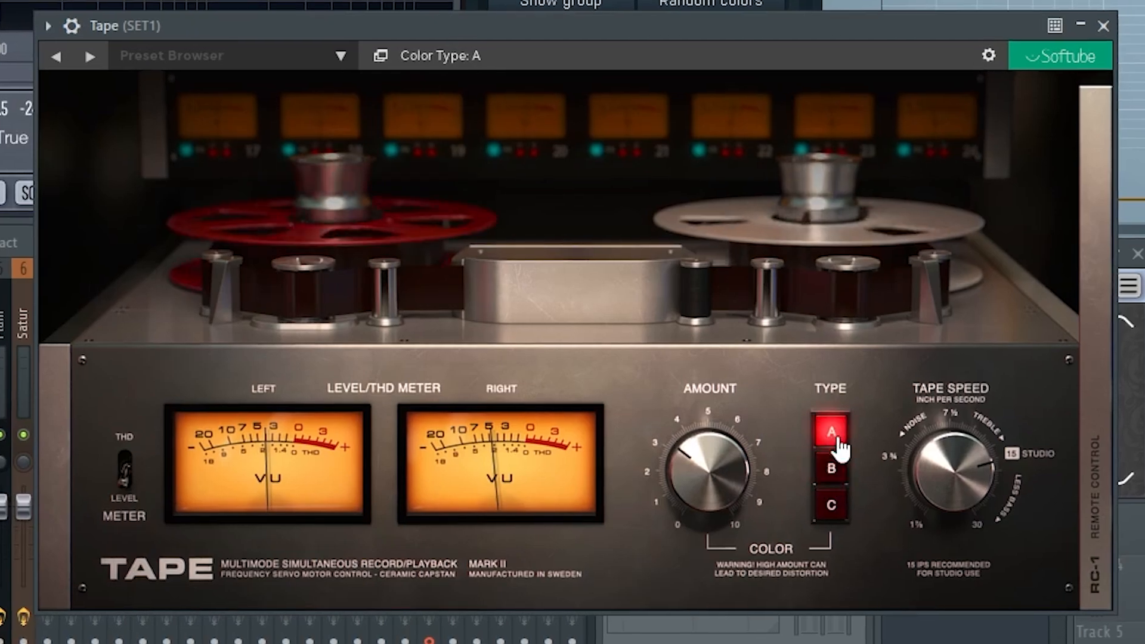
left_click(831, 469)
left_click(831, 505)
left_click(831, 469)
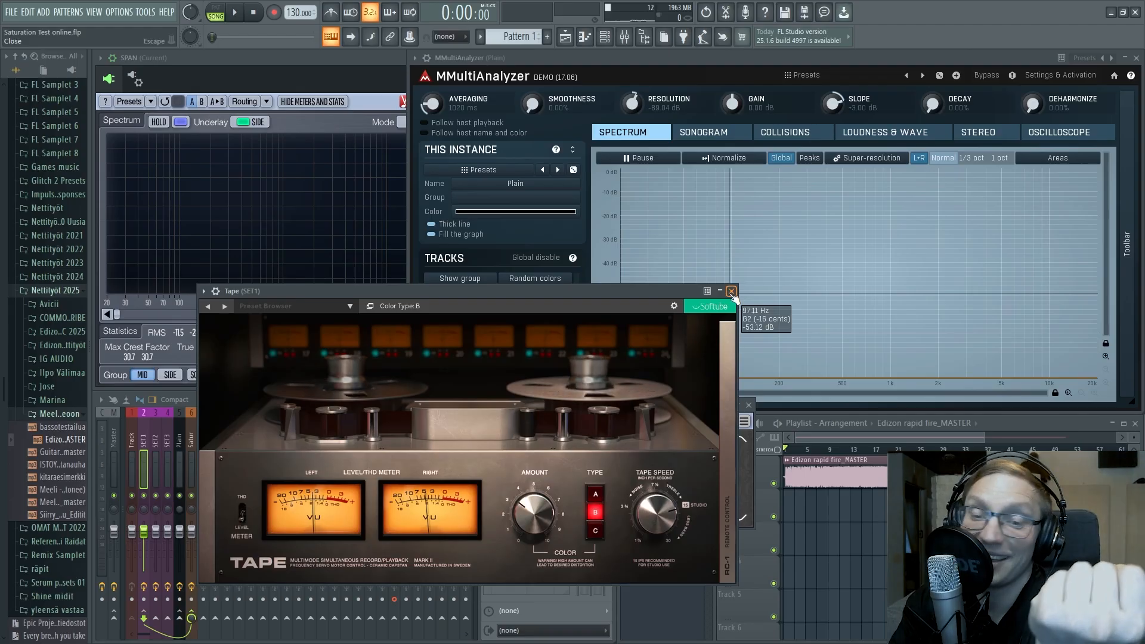
left_click(731, 291)
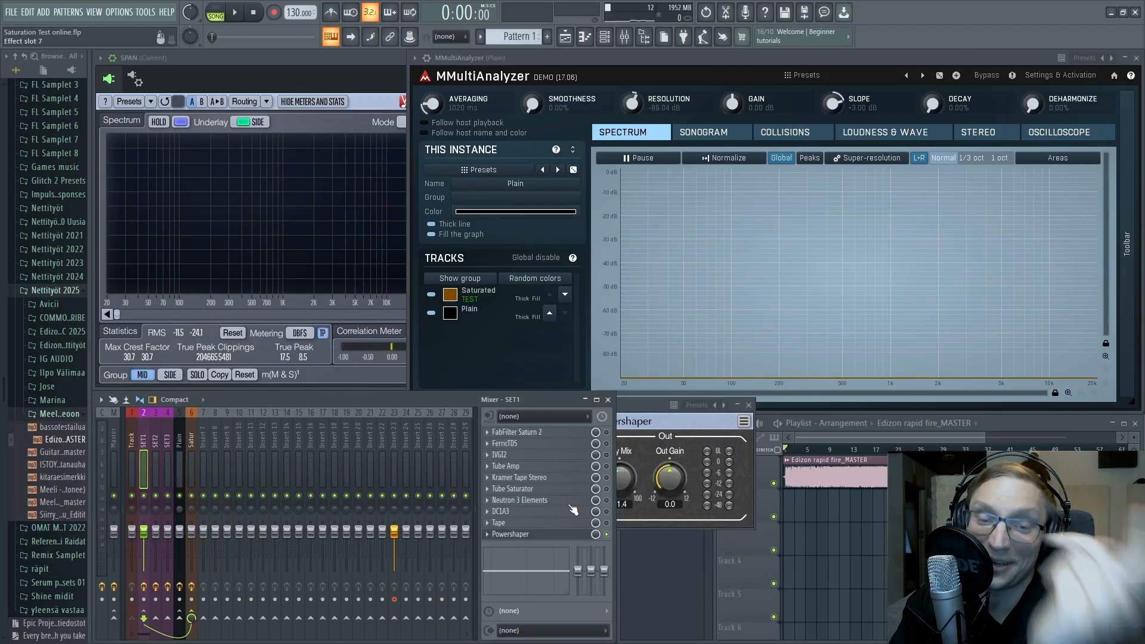
- Review the Tape and Powershaper plugins on the SET1 track and close their windows
left_click(529, 524)
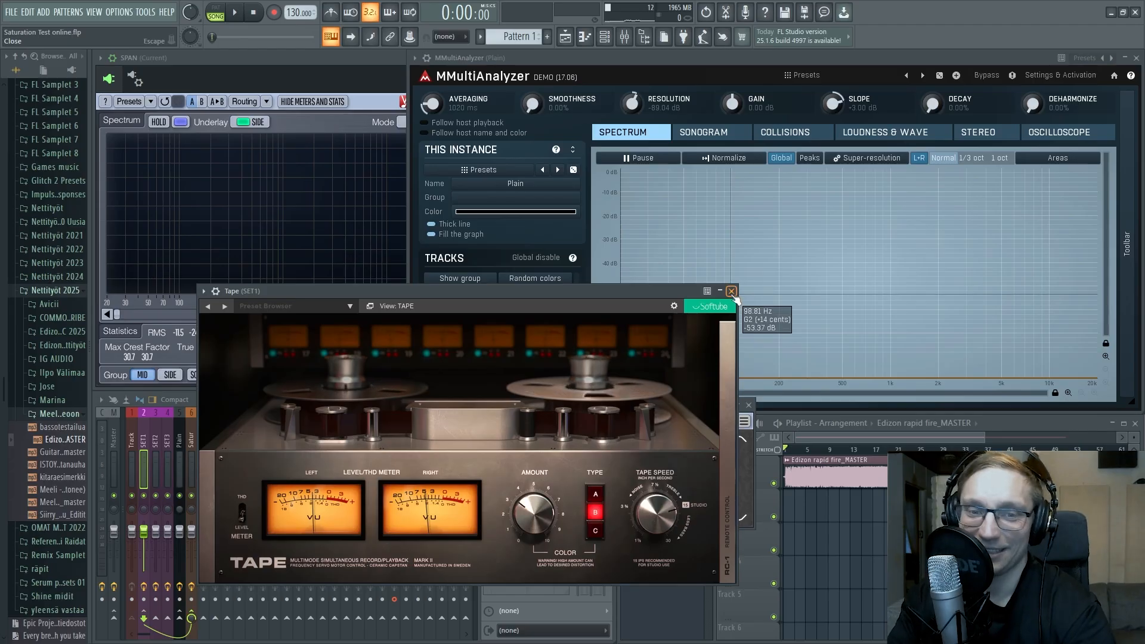
left_click(732, 291)
left_click(513, 534)
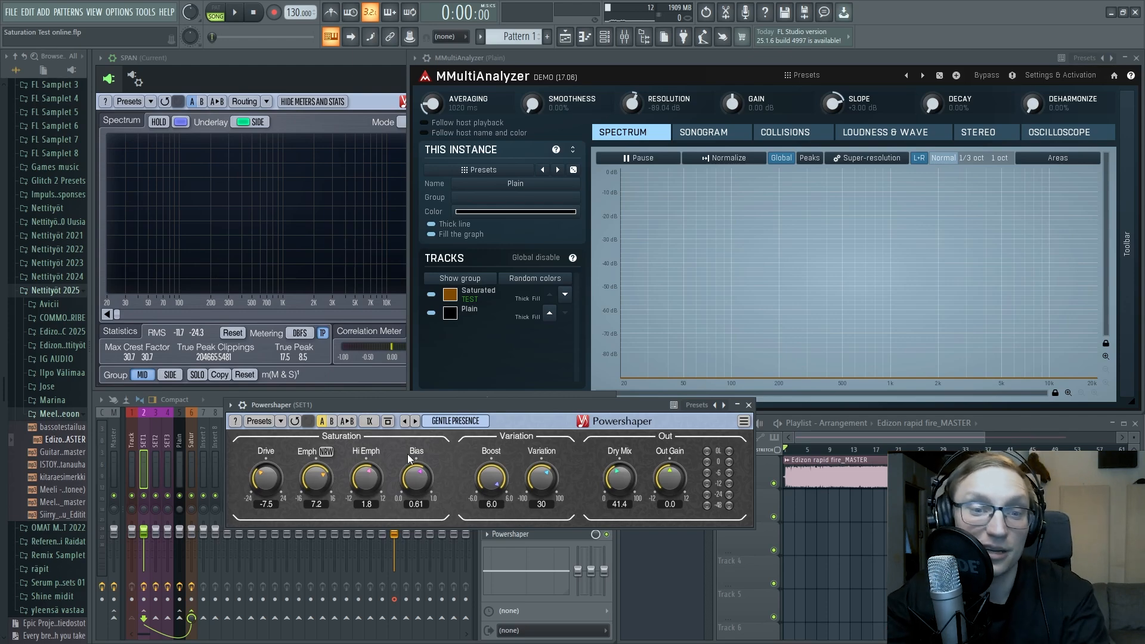
left_click(444, 420)
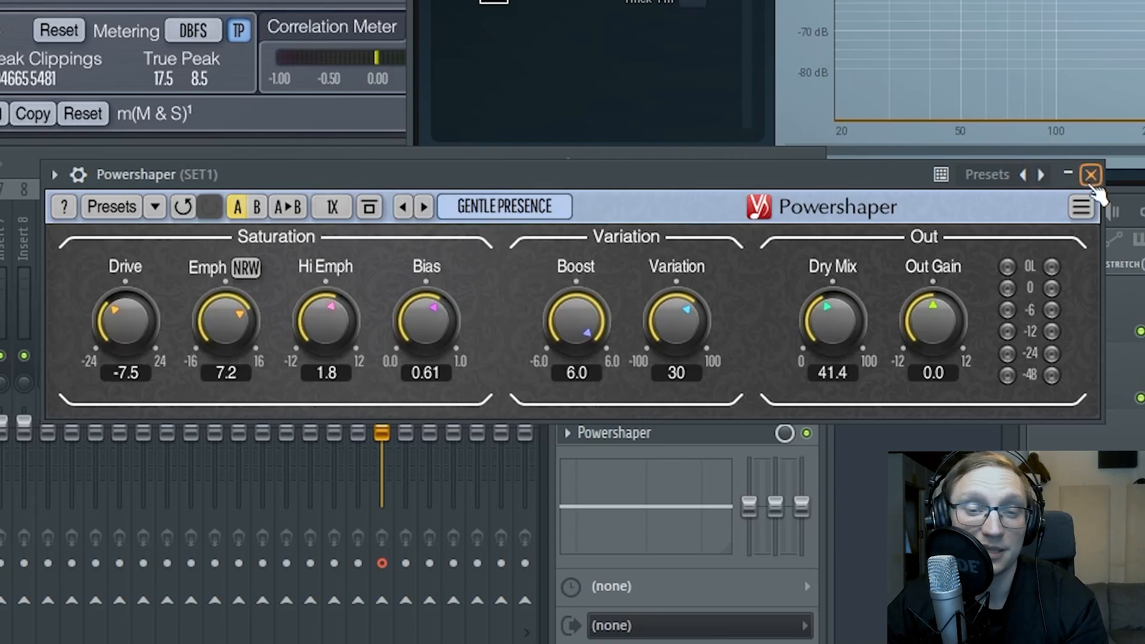
left_click(1089, 180)
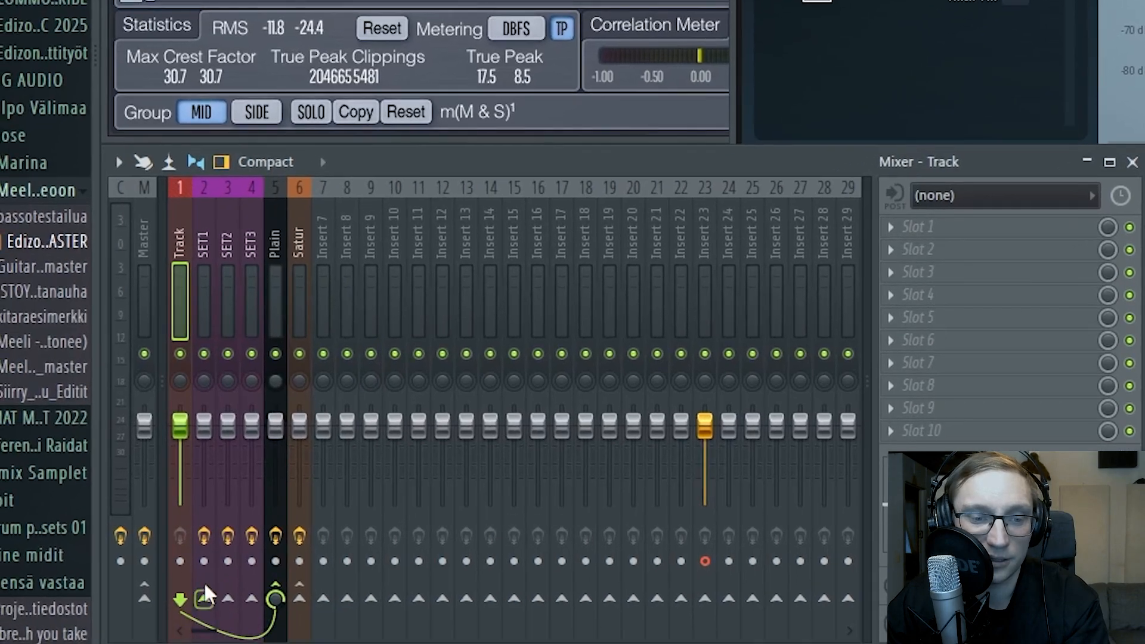
- Route the Track channel to SET2 and set its Ozone 9 Exciter's Analog Amount to 10.3 and Mix to 48.4%
left_click(228, 598)
left_click(239, 276)
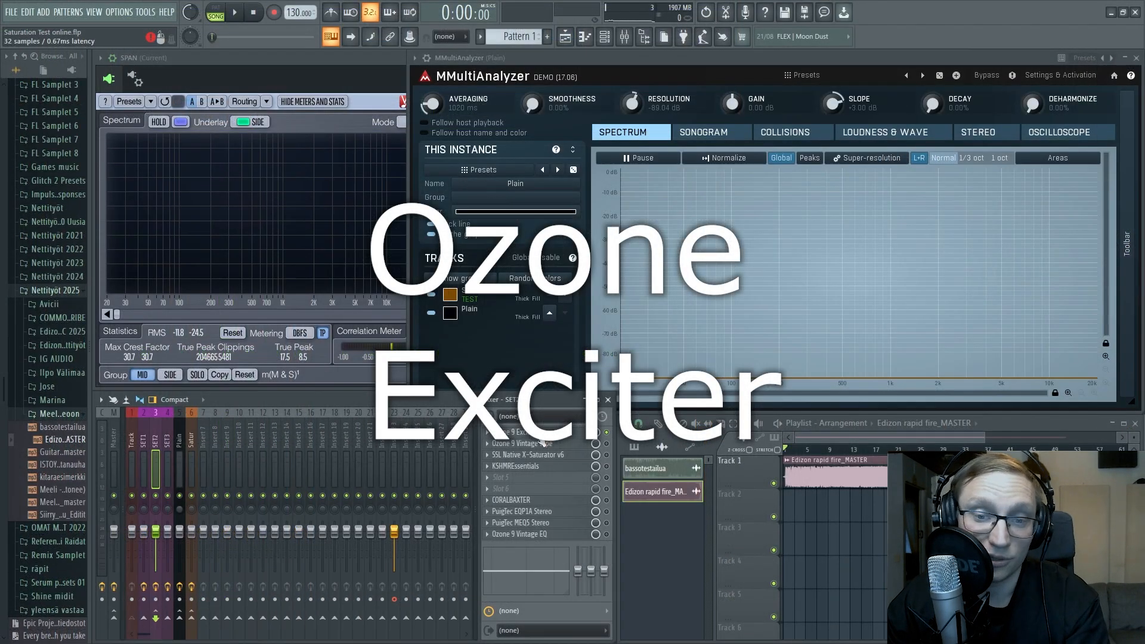
left_click(534, 432)
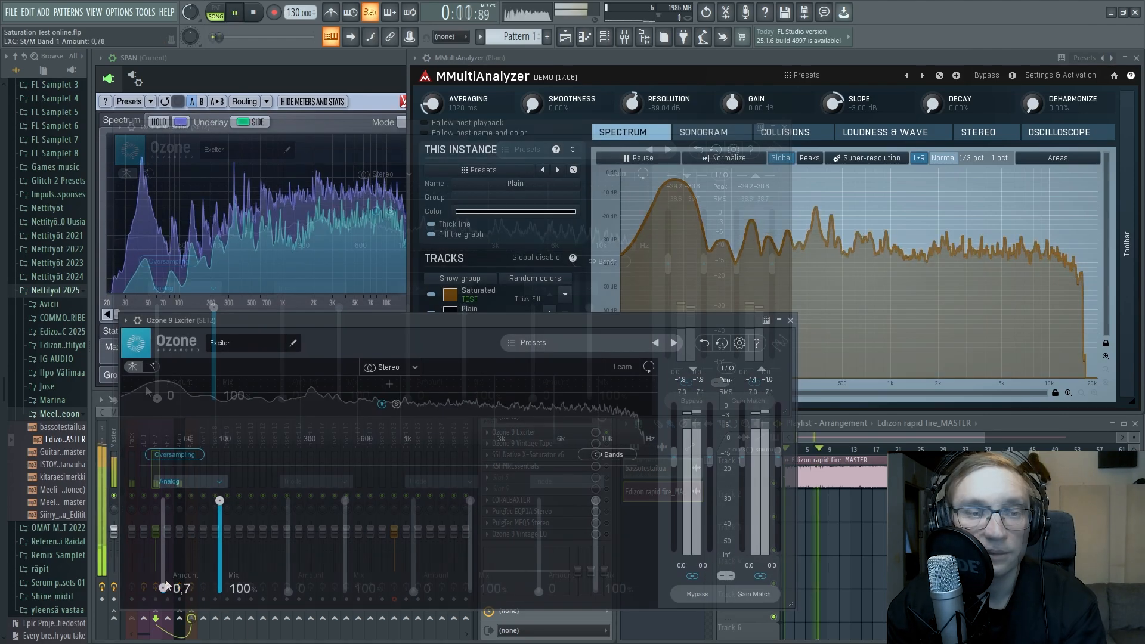
left_click_drag(164, 550, 233, 547)
key("space")
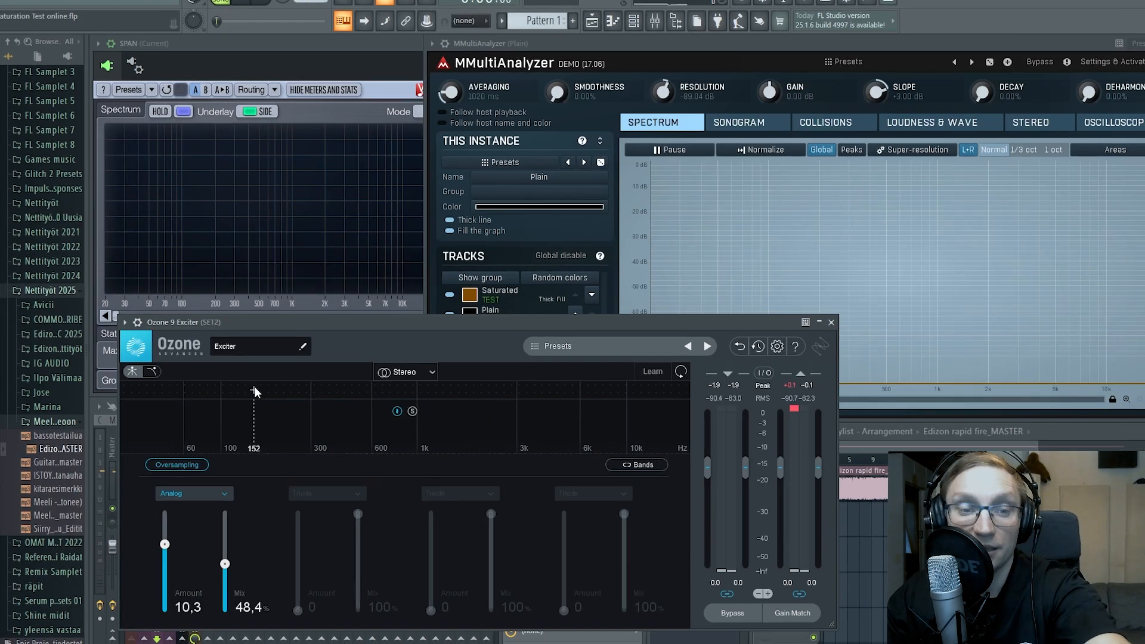
- Try splitting the Exciter into four frequency bands and remove the added bands again
left_click(272, 384)
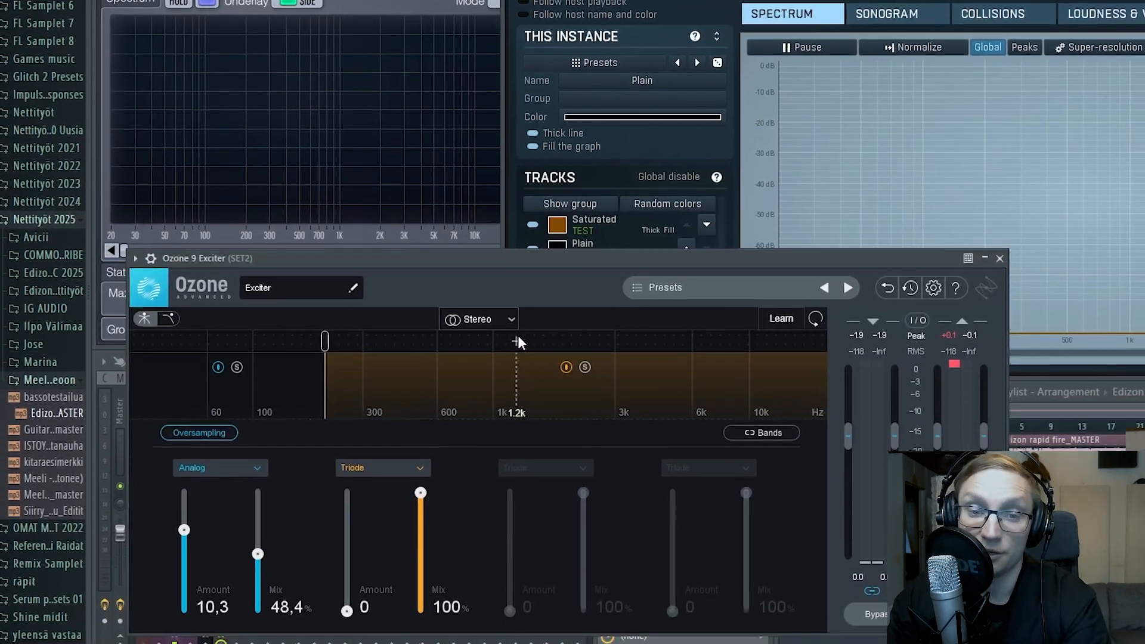
left_click(516, 341)
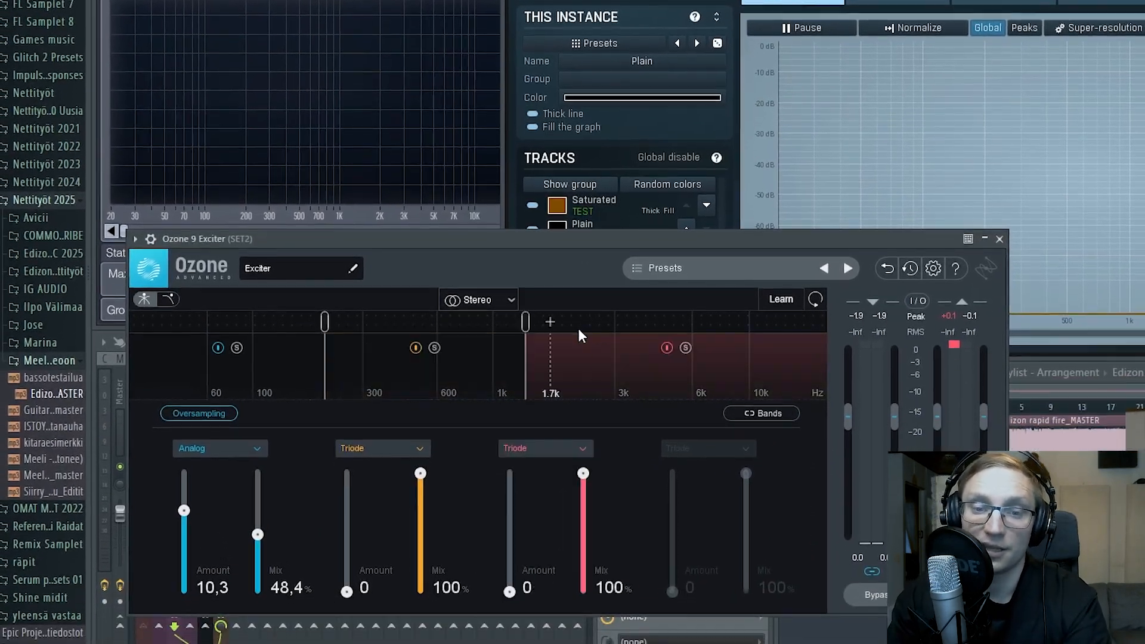
left_click(660, 342)
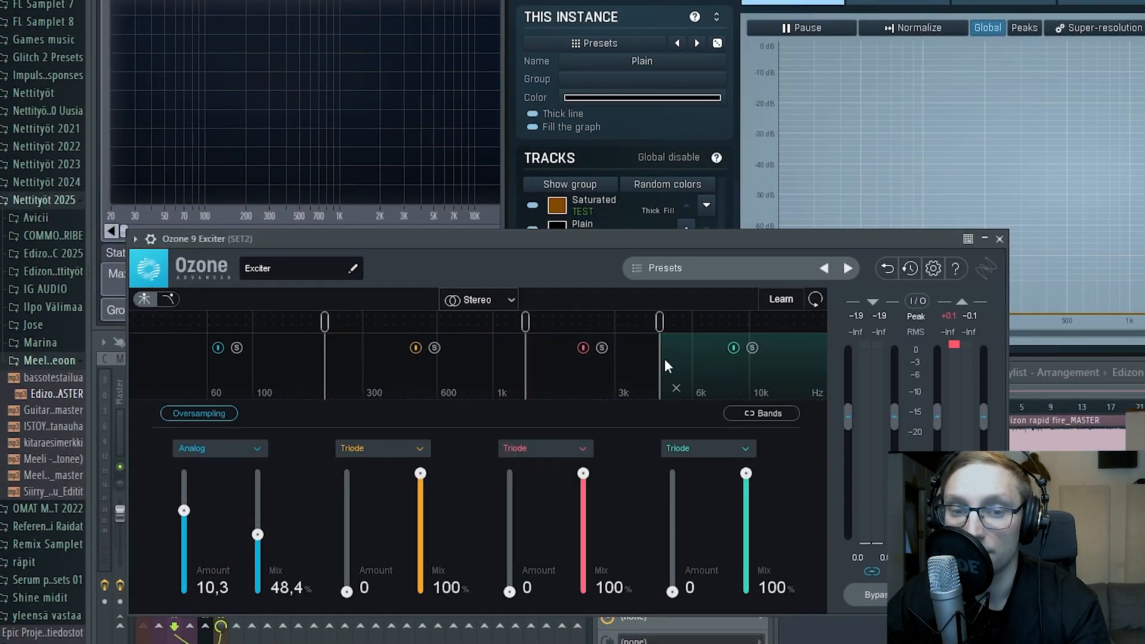
left_click(676, 389)
left_click(541, 389)
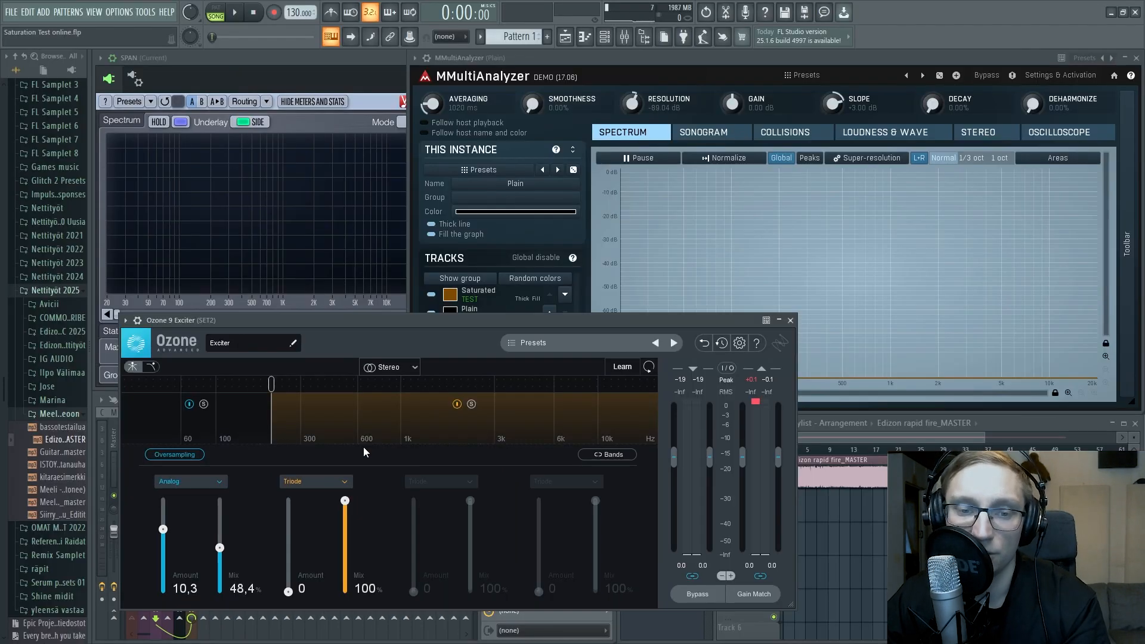
left_click(284, 436)
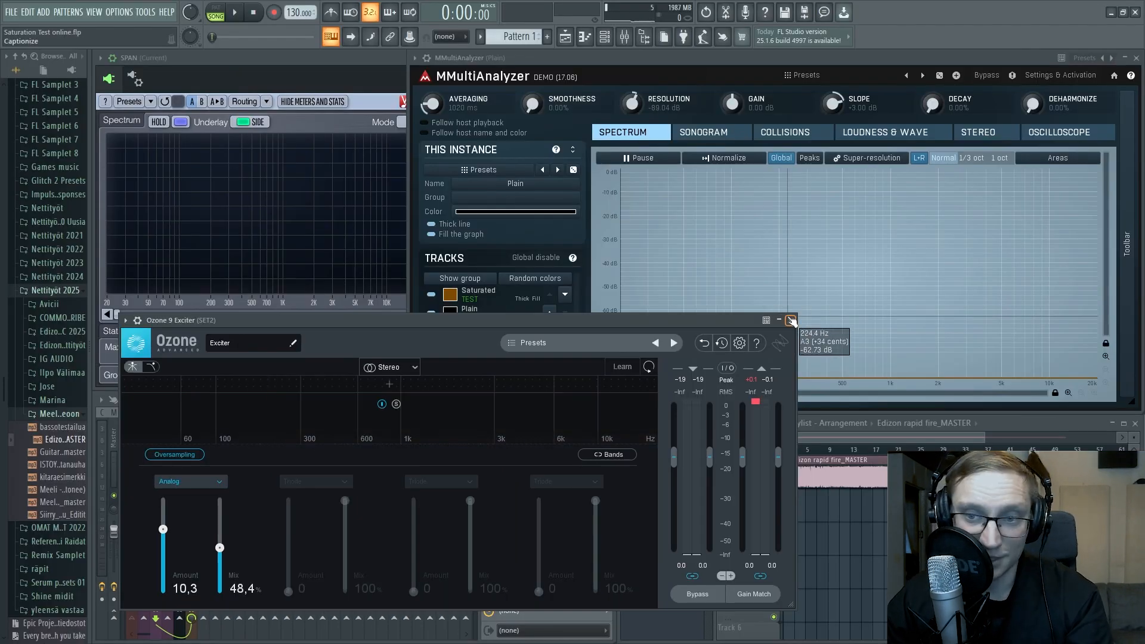
- Set the Exciter band's mode to Tape, start playback and raise the Mix to 100%
left_click(201, 481)
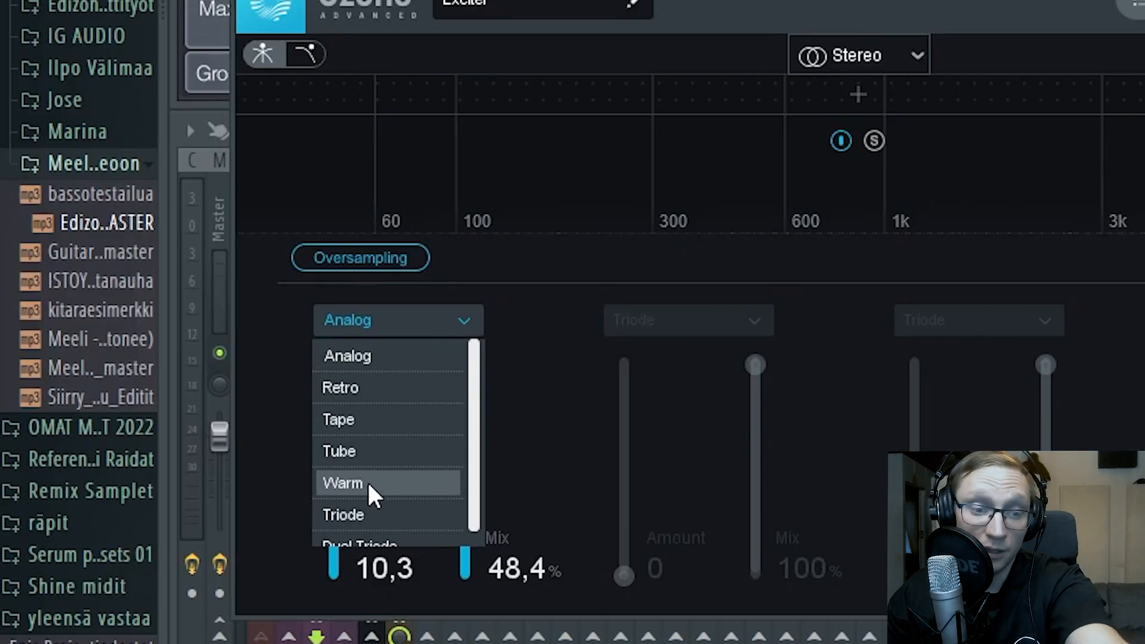
left_click(382, 420)
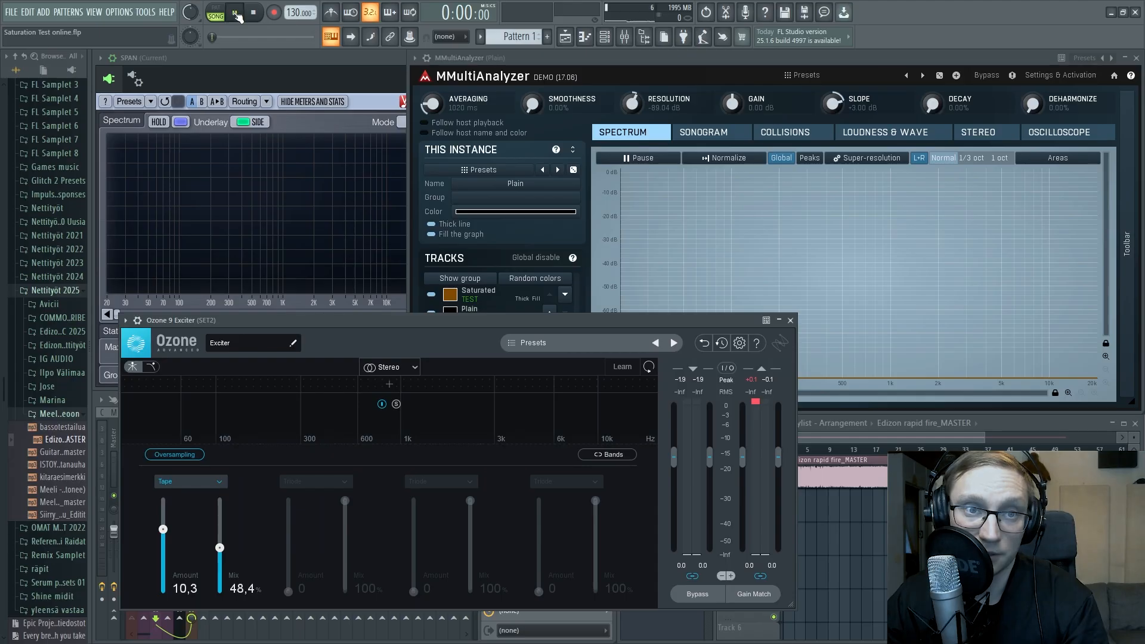
left_click(235, 13)
left_click_drag(465, 474, 465, 361)
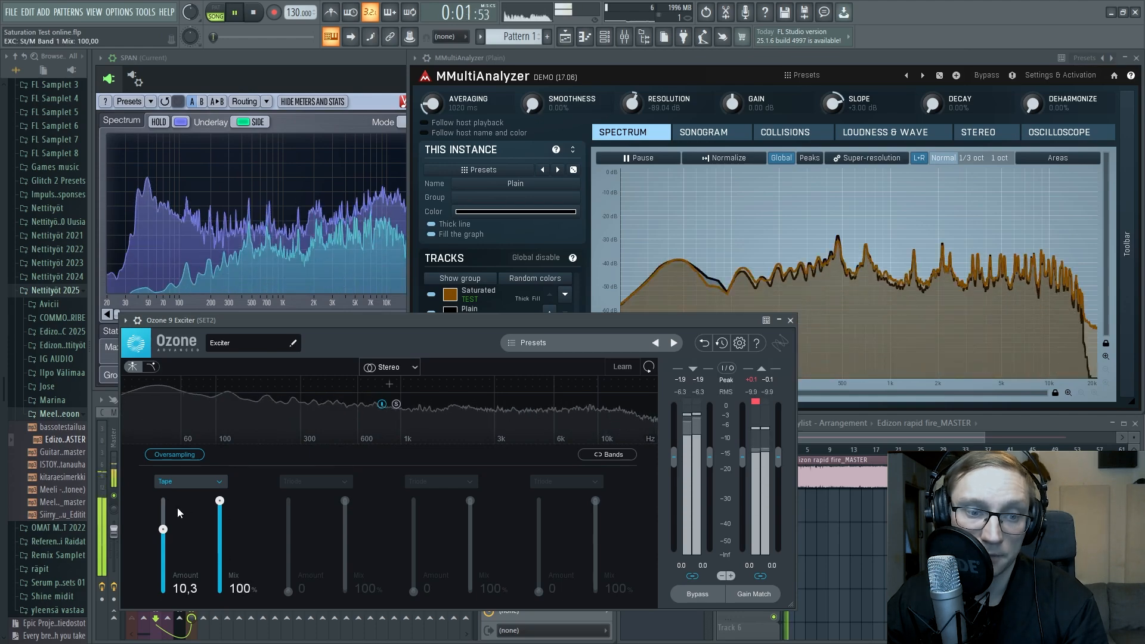
- Try the Exciter band's Warm mode and Triode mode during playback
left_click(187, 483)
left_click(183, 539)
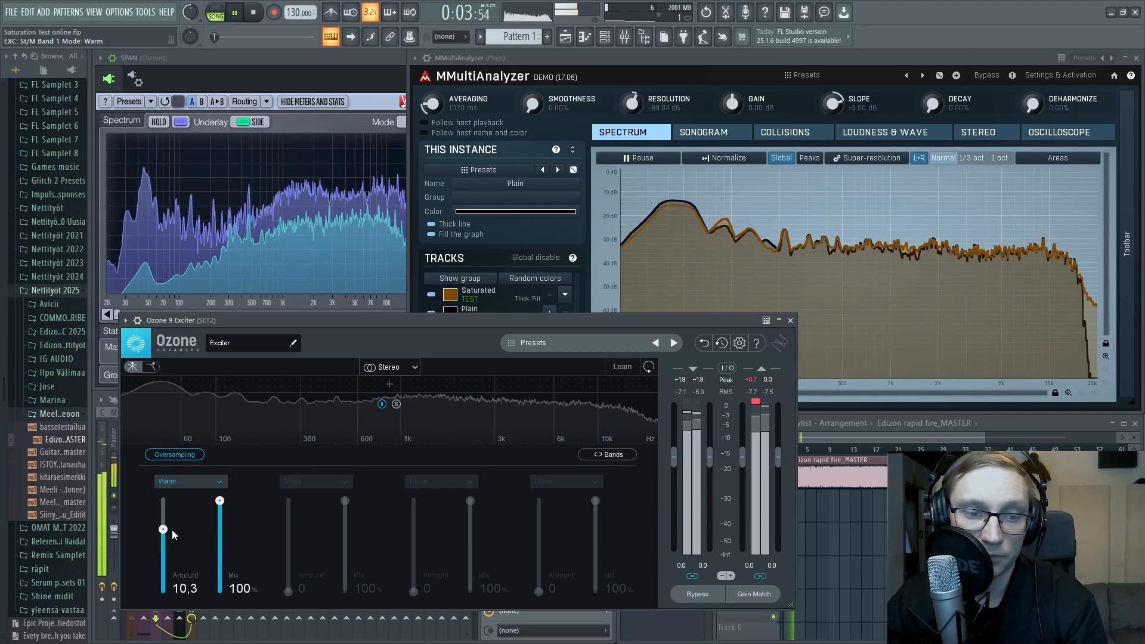
left_click(187, 481)
left_click(181, 560)
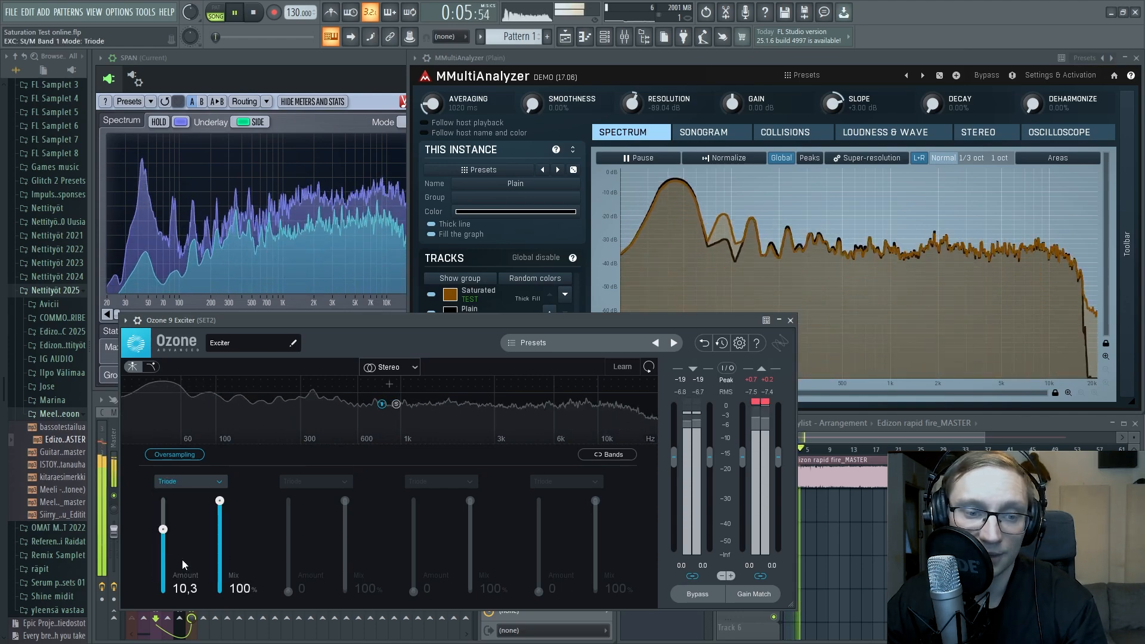
- Lower the Exciter's Amount to 9.1, return the band to Tape mode and stop playback
mouse_move(162, 529)
left_mouse_down()
mouse_move(163, 483)
mouse_move(165, 536)
left_mouse_up()
left_click(187, 481)
left_click(189, 520)
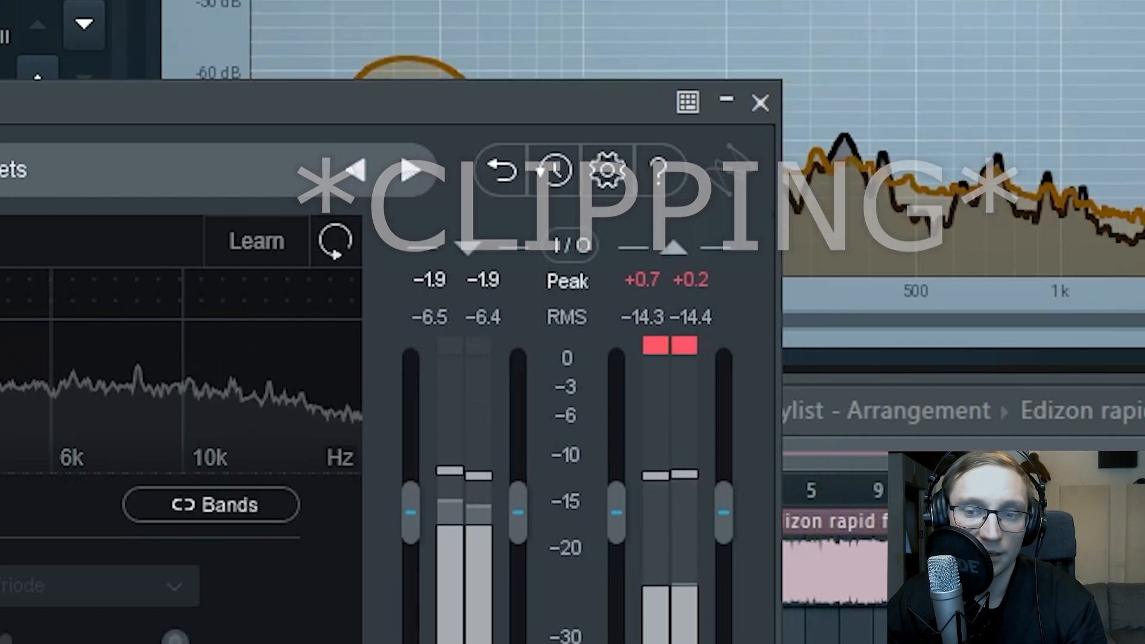
key("space")
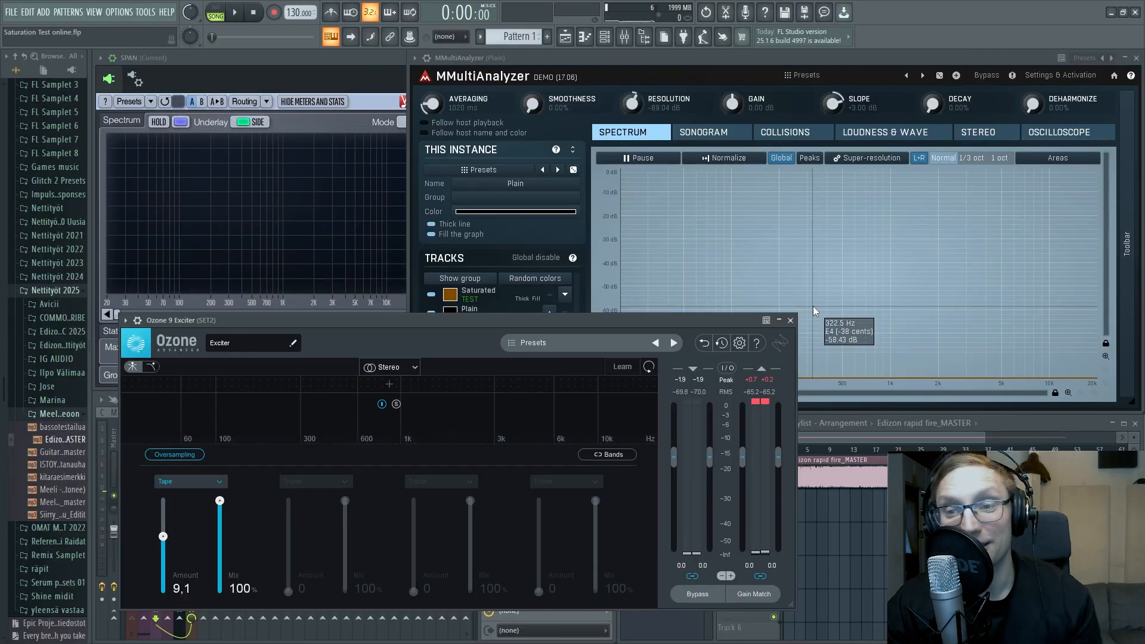
- Switch the Exciter band to Analog mode and reduce its Amount to 6.8 during playback
left_click(220, 482)
left_click(204, 485)
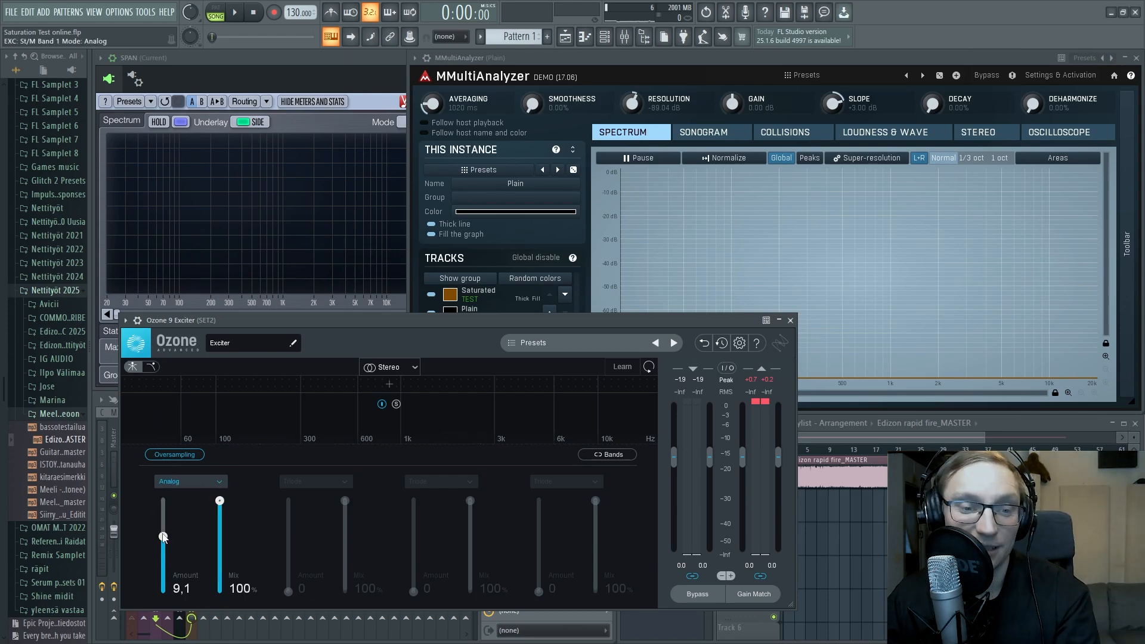
key("space")
mouse_move(163, 534)
left_mouse_down()
mouse_move(166, 599)
mouse_move(163, 525)
mouse_move(164, 550)
left_mouse_up()
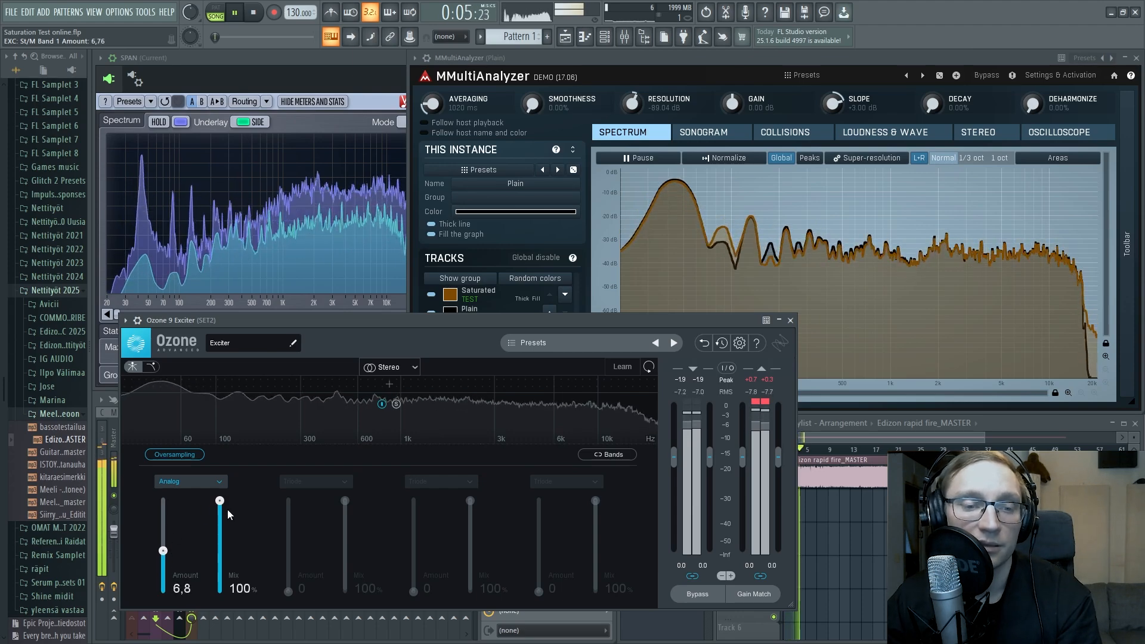
- Set the Exciter's Mix to 56.2%, clear the output clip indicators and lower the output gain to -0.9 dB
left_click_drag(219, 502, 227, 527)
left_click_drag(219, 585, 219, 541)
left_click(764, 402)
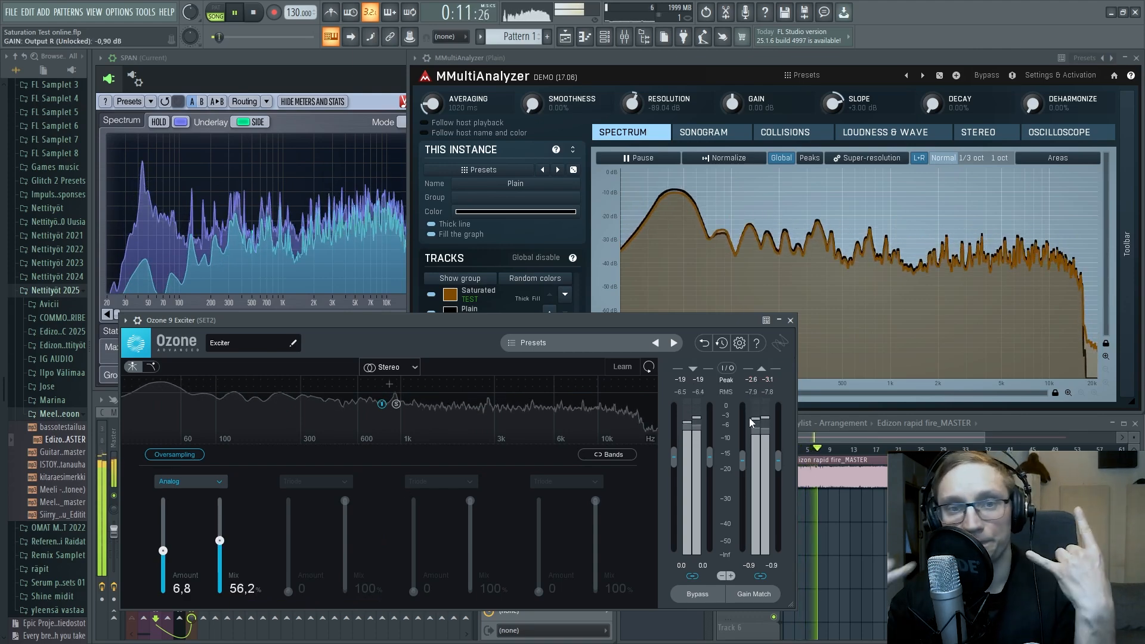
- Close the Exciter and restart playback with the Ozone 9 Vintage Tape window positioned clear of the analyzers
left_click(791, 321)
key("space")
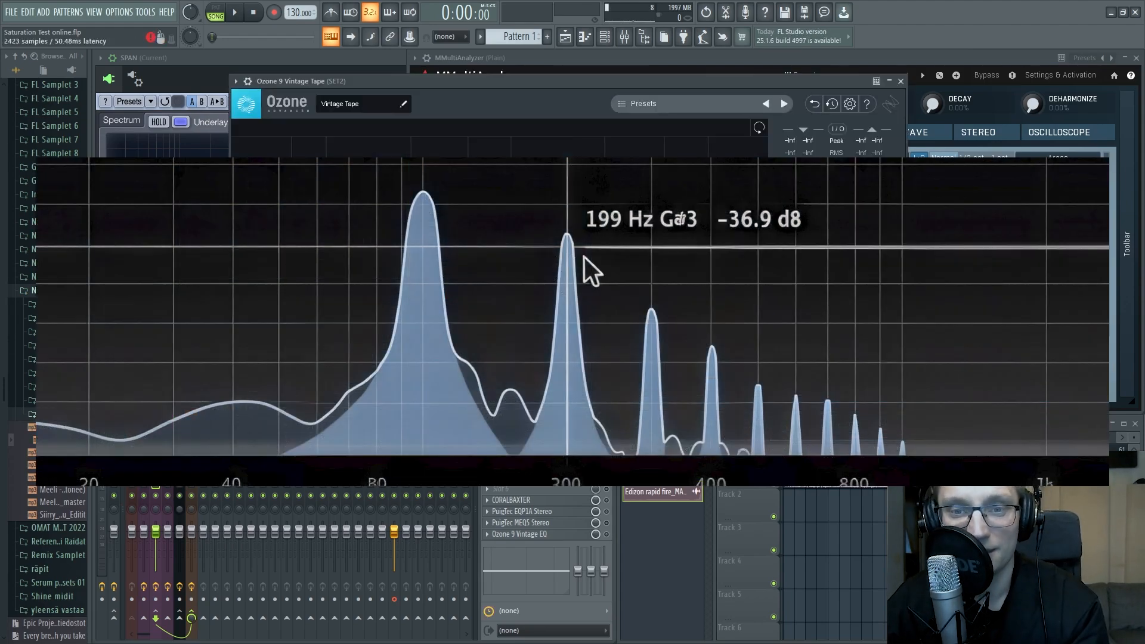
left_click_drag(414, 79, 428, 220)
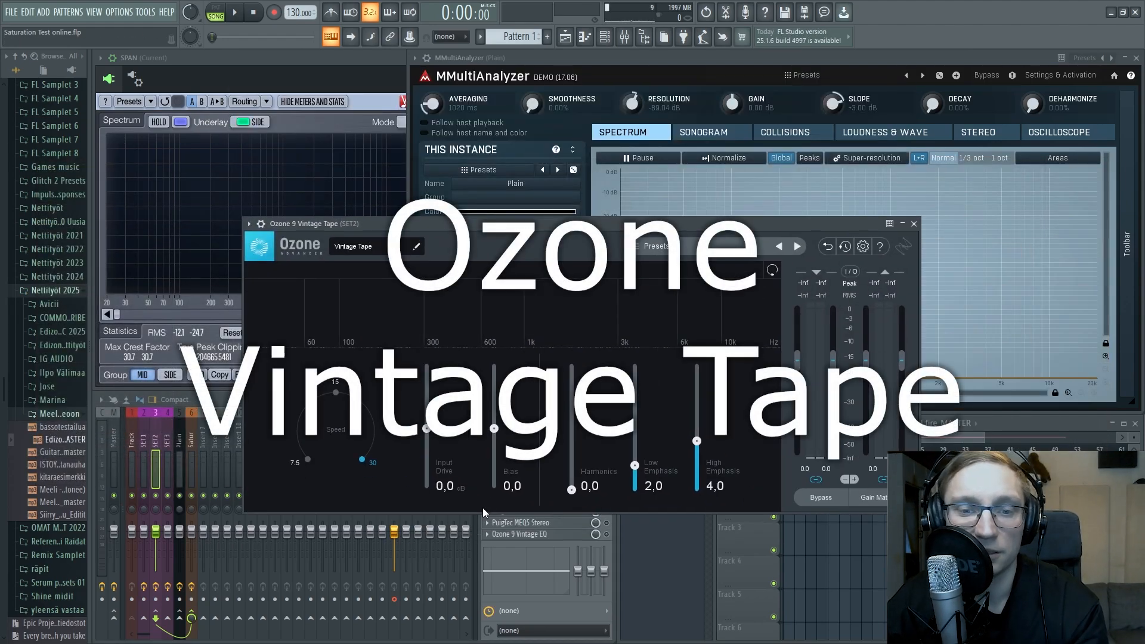
key("space")
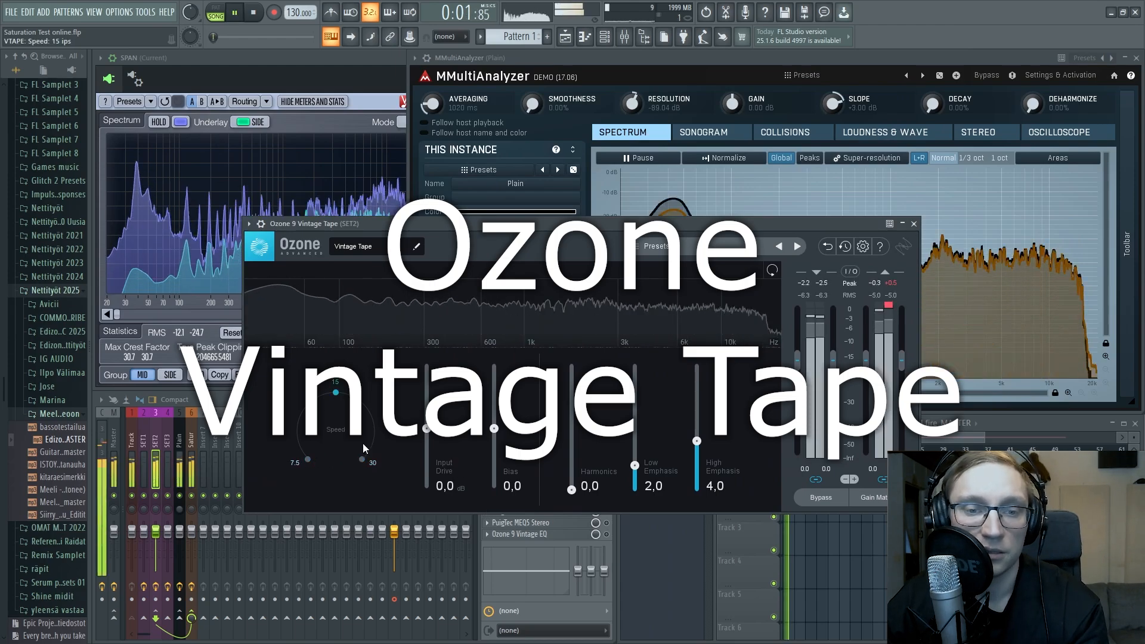
left_click_drag(511, 225, 468, 369)
- Set Vintage Tape's Input Drive to 3.9 dB, Bias to 1.1, Harmonics to 3.5 and output gain to -3.0 dB during playback
mouse_move(385, 549)
left_mouse_down()
mouse_move(392, 480)
mouse_move(387, 527)
left_mouse_up()
left_click(453, 547)
mouse_move(453, 548)
left_mouse_down()
mouse_move(466, 481)
mouse_move(455, 529)
left_mouse_up()
left_click_drag(546, 614, 537, 587)
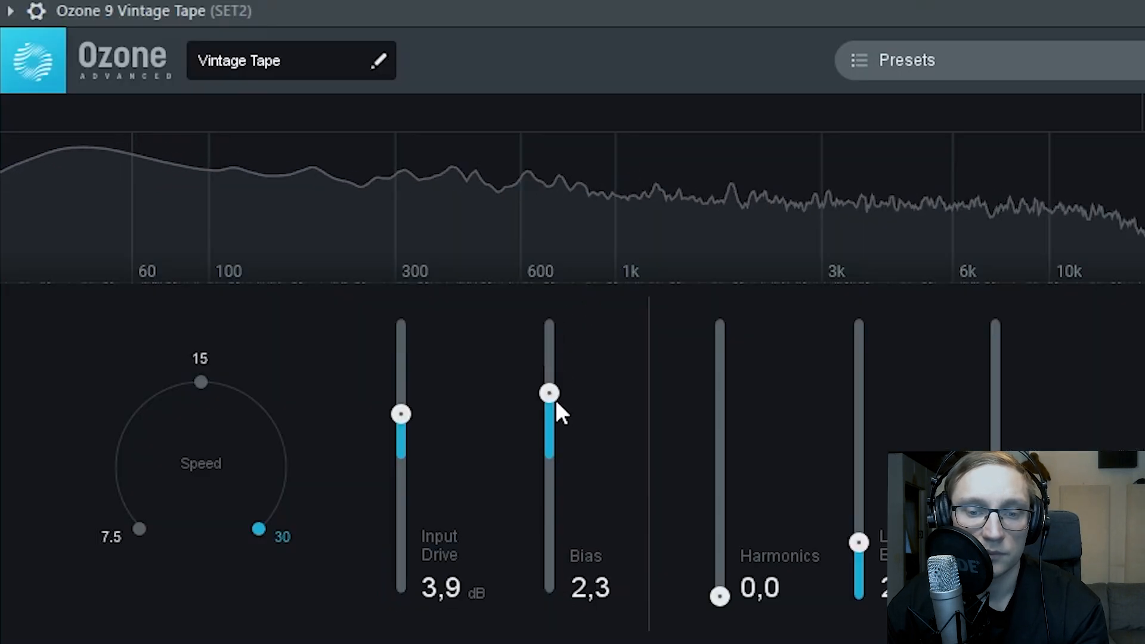
left_click_drag(736, 546, 725, 507)
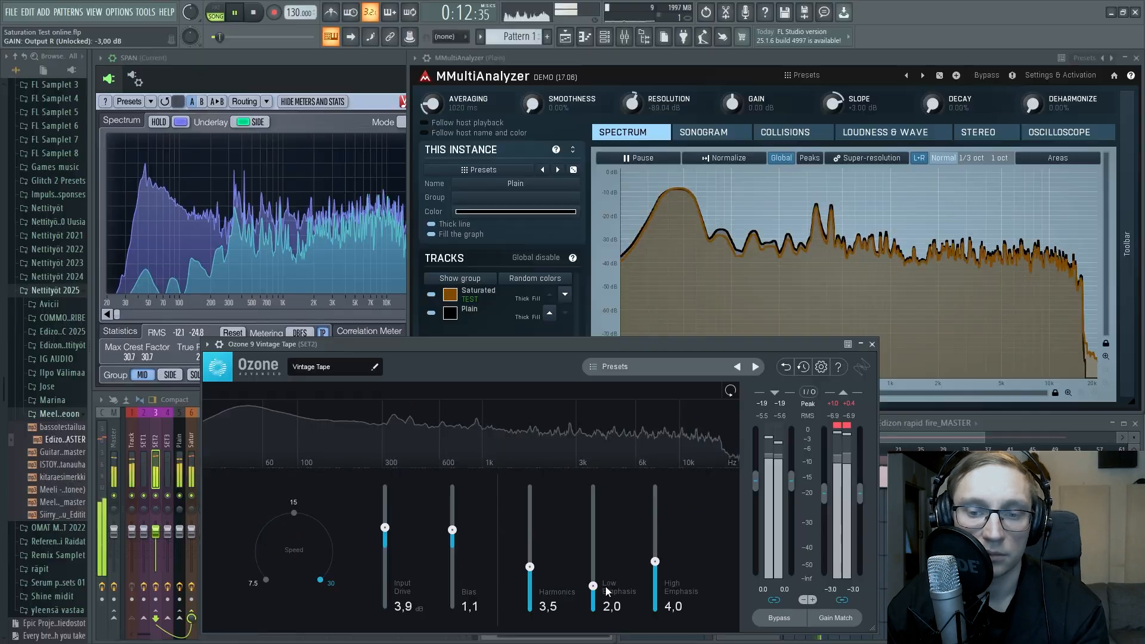
- Test Vintage Tape with Low Emphasis at 10.0 and at 1.9, High Emphasis at 10.0 and Input Drive at 30.0 dB
left_click_drag(847, 544, 851, 471)
left_click_drag(594, 550, 593, 488)
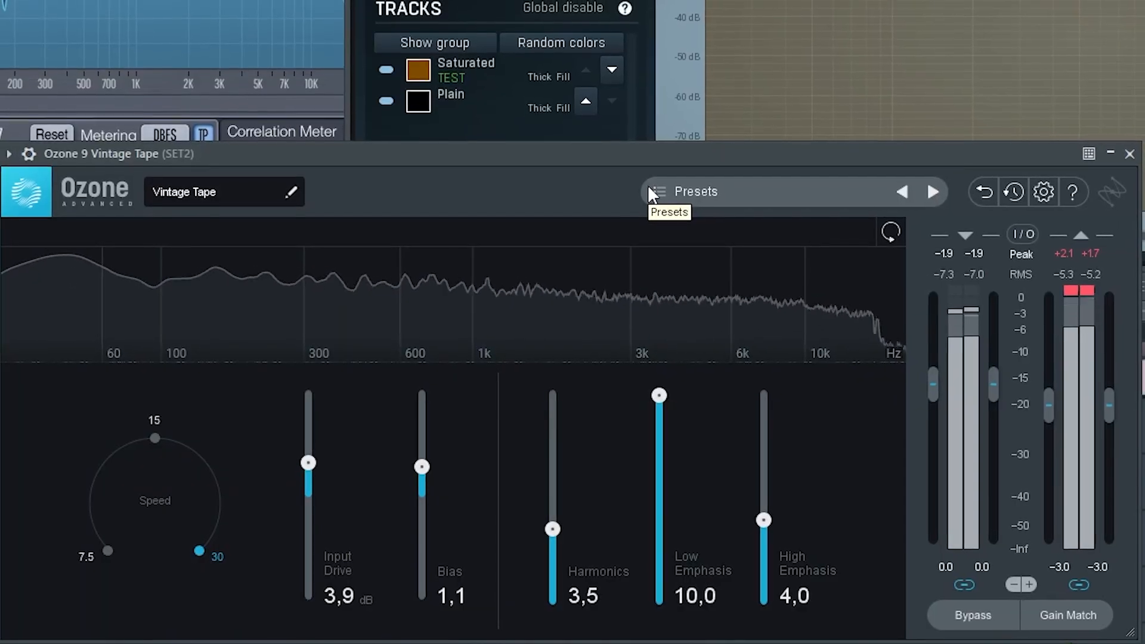
left_click_drag(657, 398, 656, 564)
left_click_drag(759, 520, 764, 160)
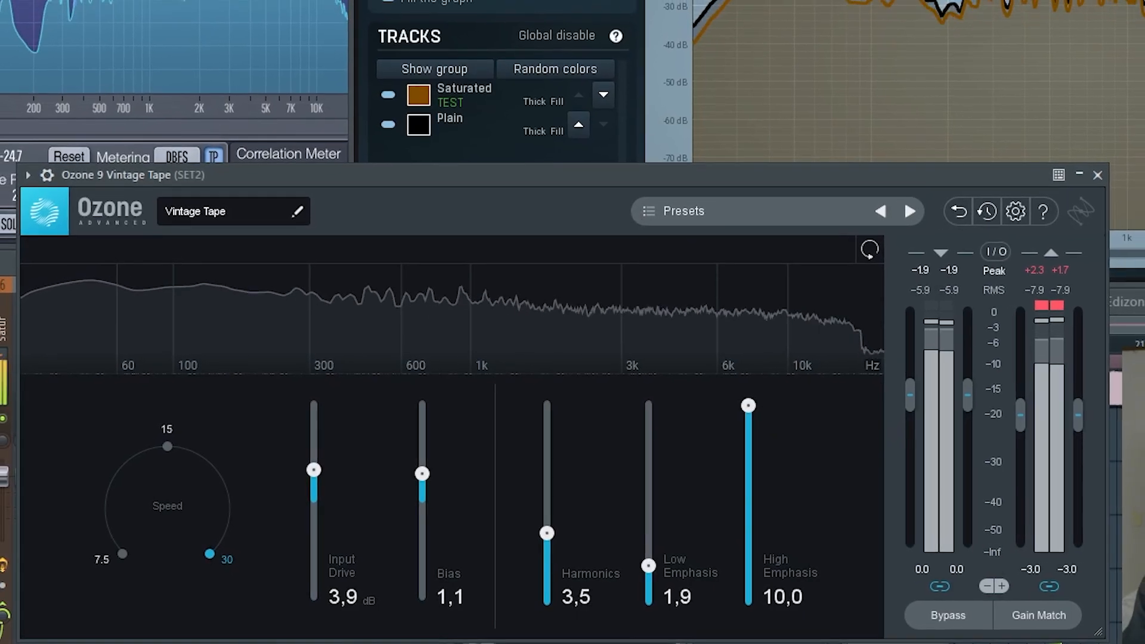
left_click_drag(316, 472, 315, 458)
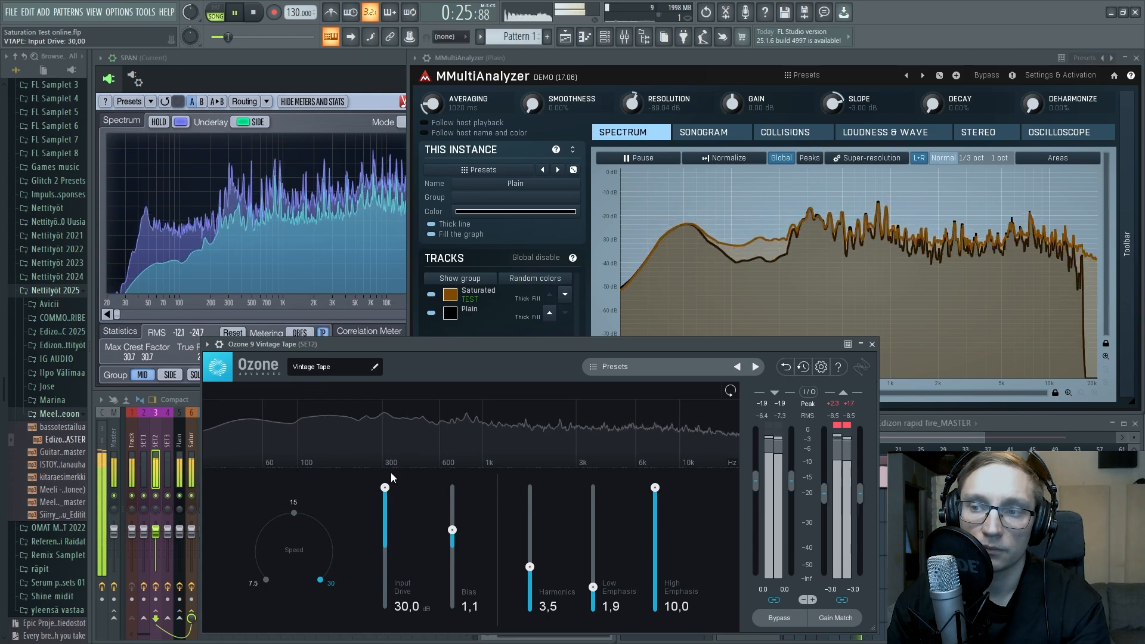
left_click_drag(389, 485, 389, 549)
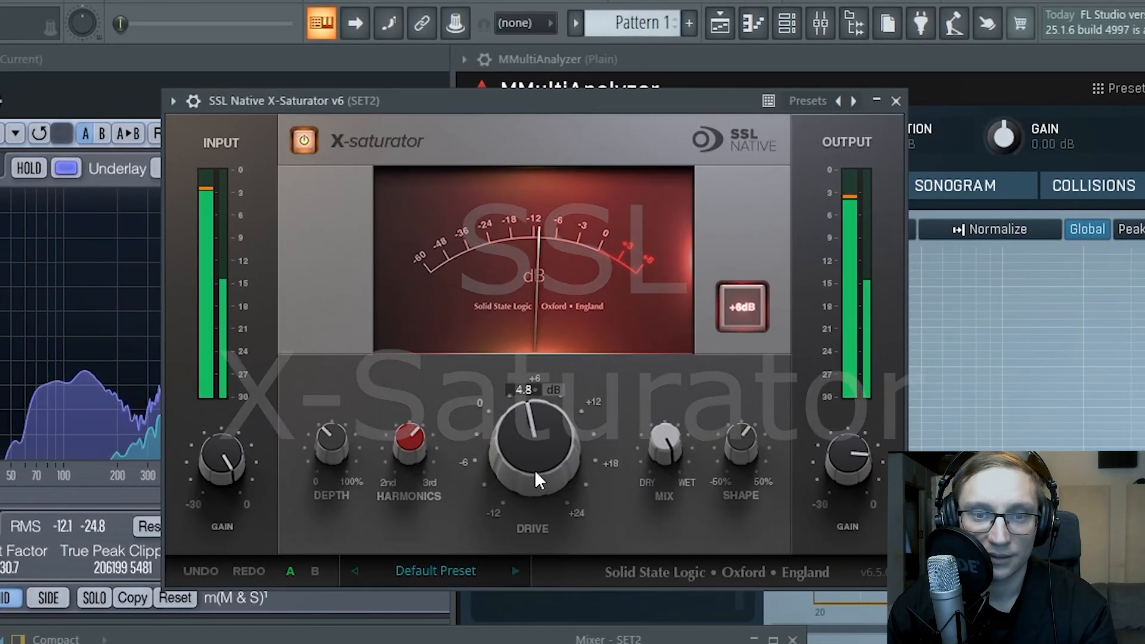
- Try X-Saturator's Drive, Harmonics, Depth and Shape controls during playback, and set its Mix to 100%
left_click_drag(495, 349, 495, 331)
mouse_move(538, 413)
left_mouse_down()
mouse_move(552, 334)
mouse_move(539, 417)
left_mouse_up()
left_click_drag(528, 463, 544, 425)
mouse_move(409, 437)
left_mouse_down()
mouse_move(422, 376)
mouse_move(407, 441)
left_mouse_up()
left_click_drag(329, 428, 341, 366)
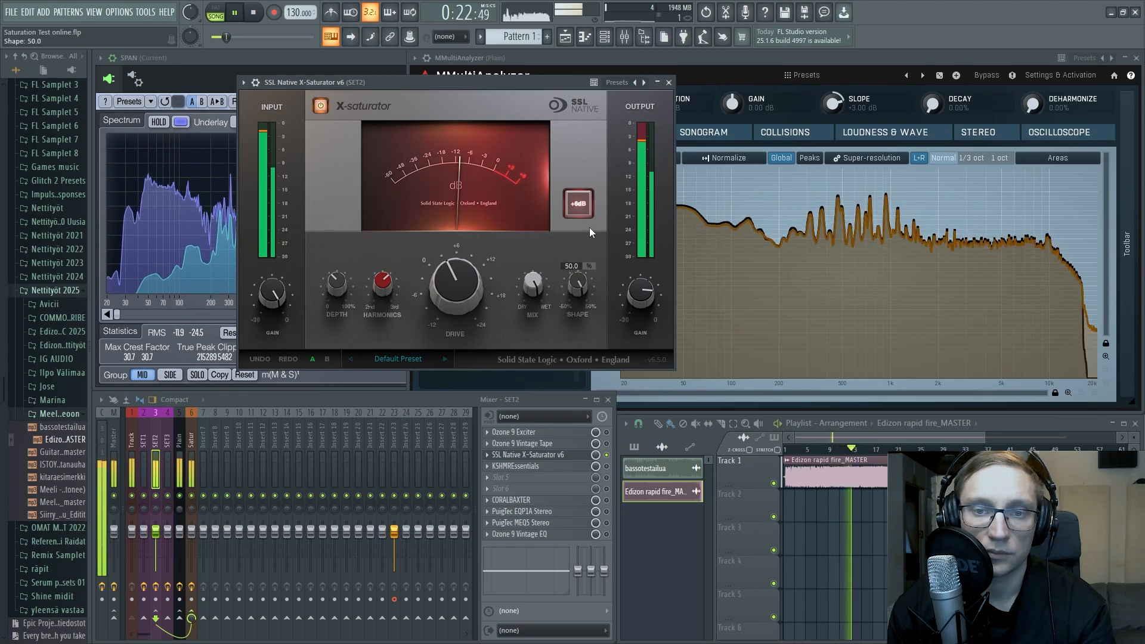
left_click_drag(578, 285, 579, 264)
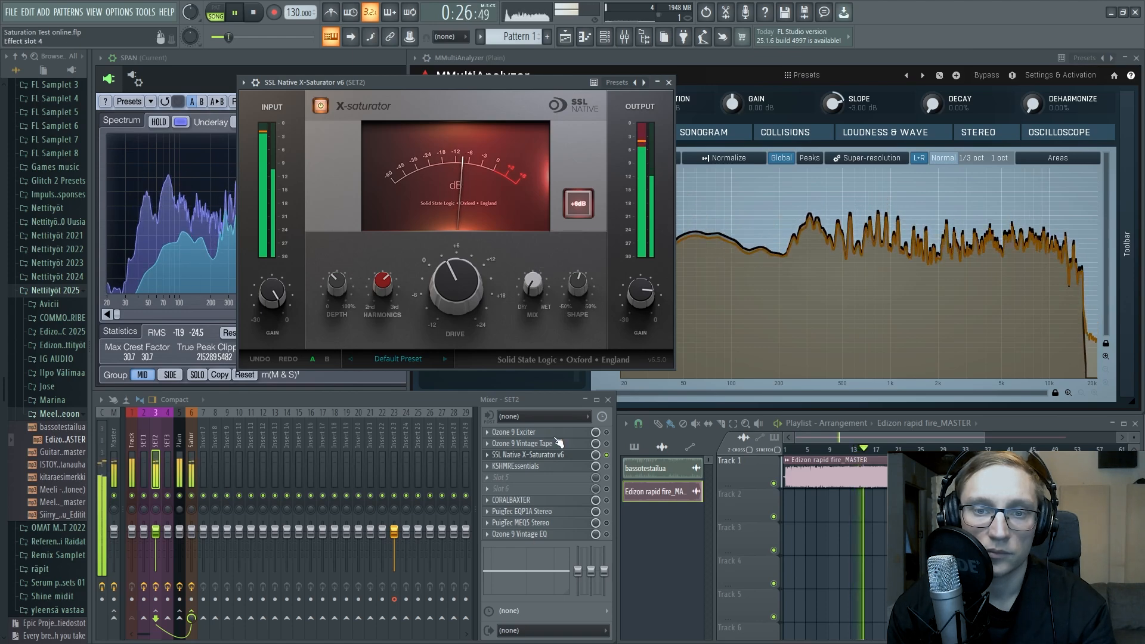
left_click_drag(535, 211, 526, 150)
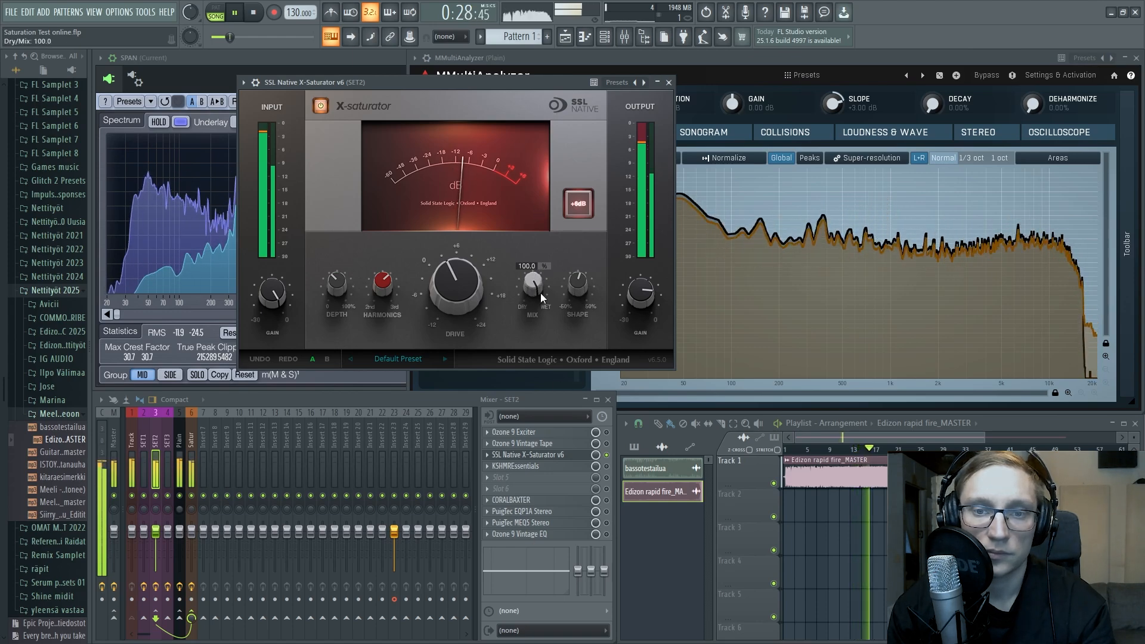
- Compare X-Saturator with the +6 dB headroom switched off and on
left_click(579, 203)
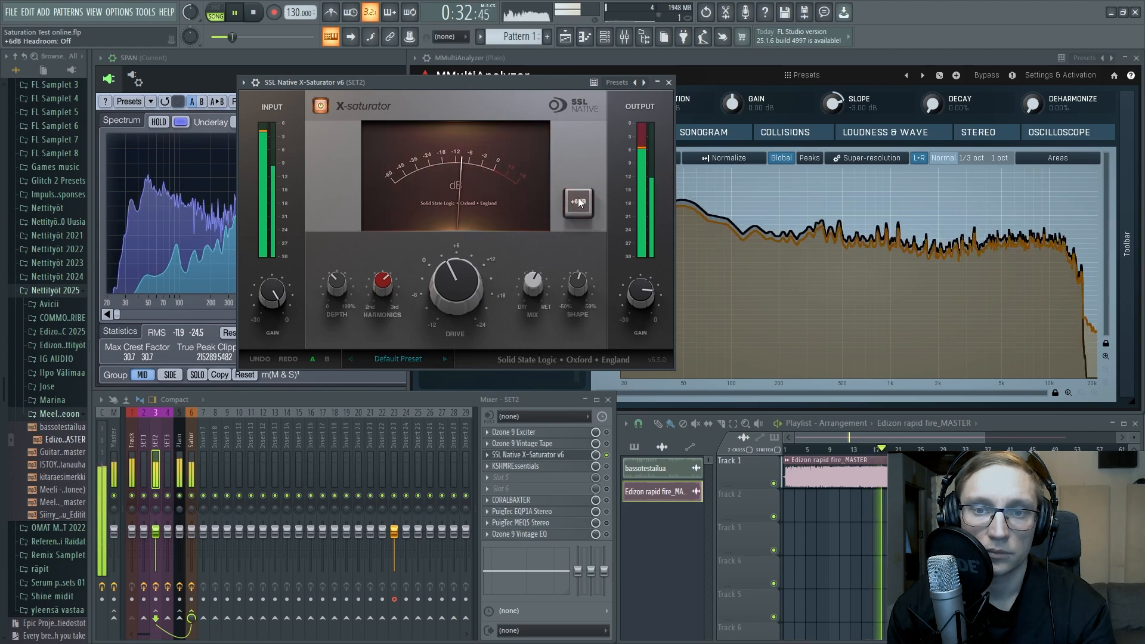
left_click(579, 203)
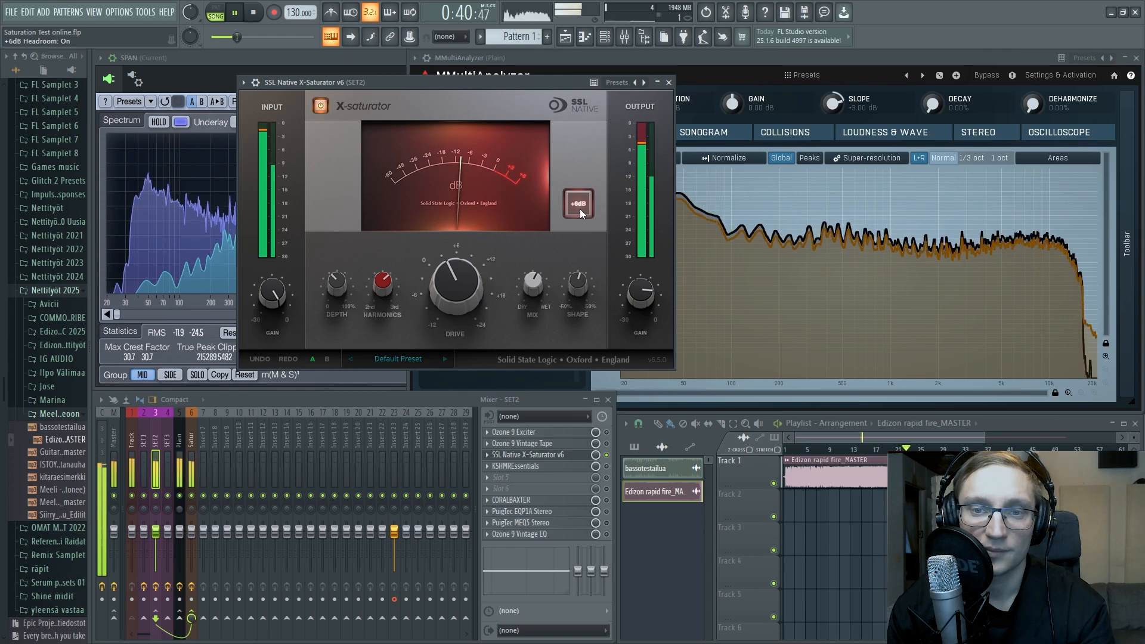
left_click(580, 209)
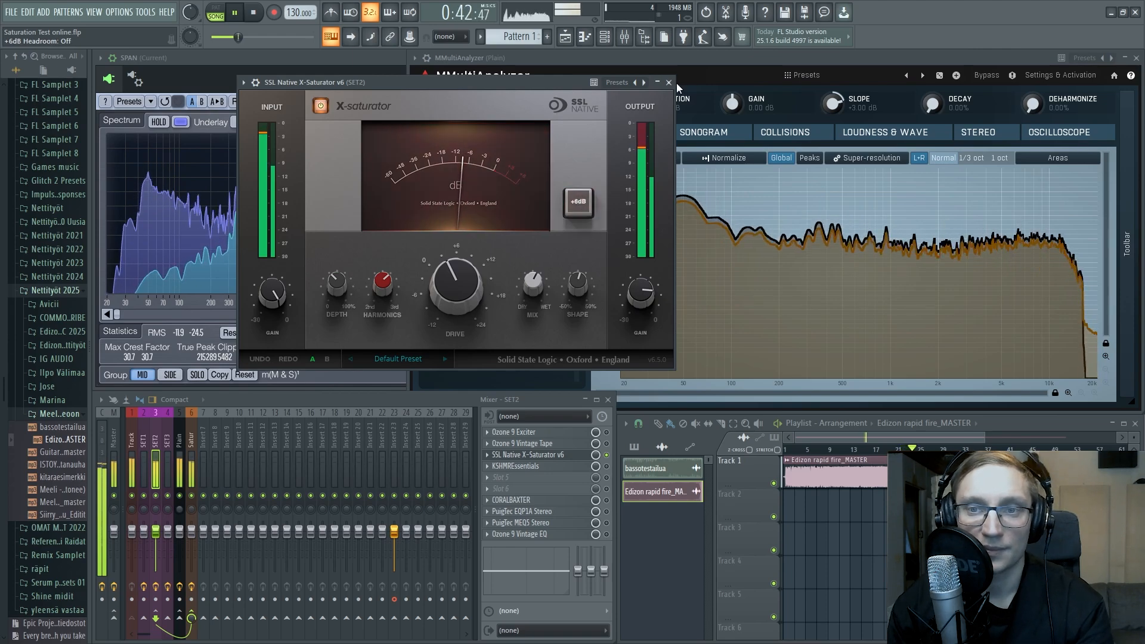
left_click(573, 208)
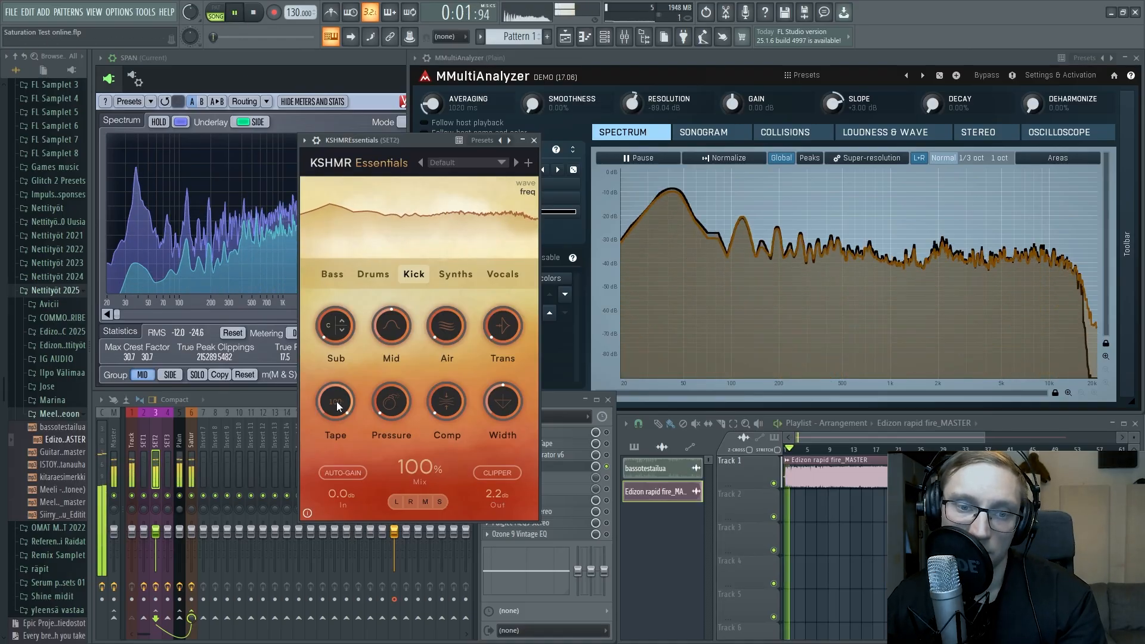
- Adjust the Tape amount in KSHMR Essentials during playback, stop the song and close the plugin
left_click_drag(334, 406, 335, 398)
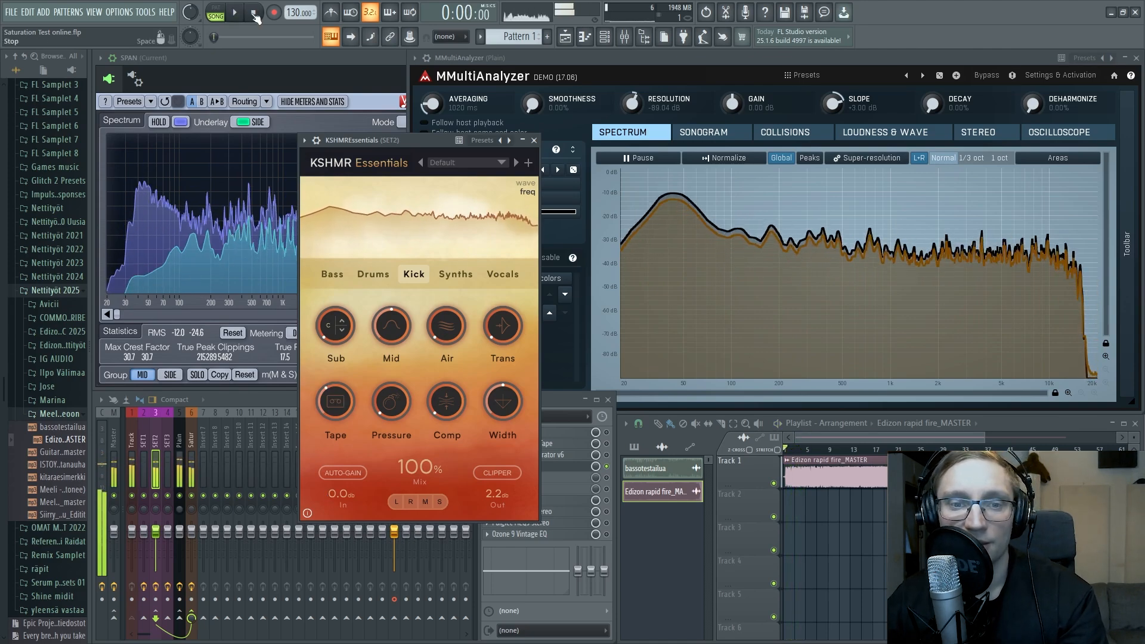
left_click(254, 17)
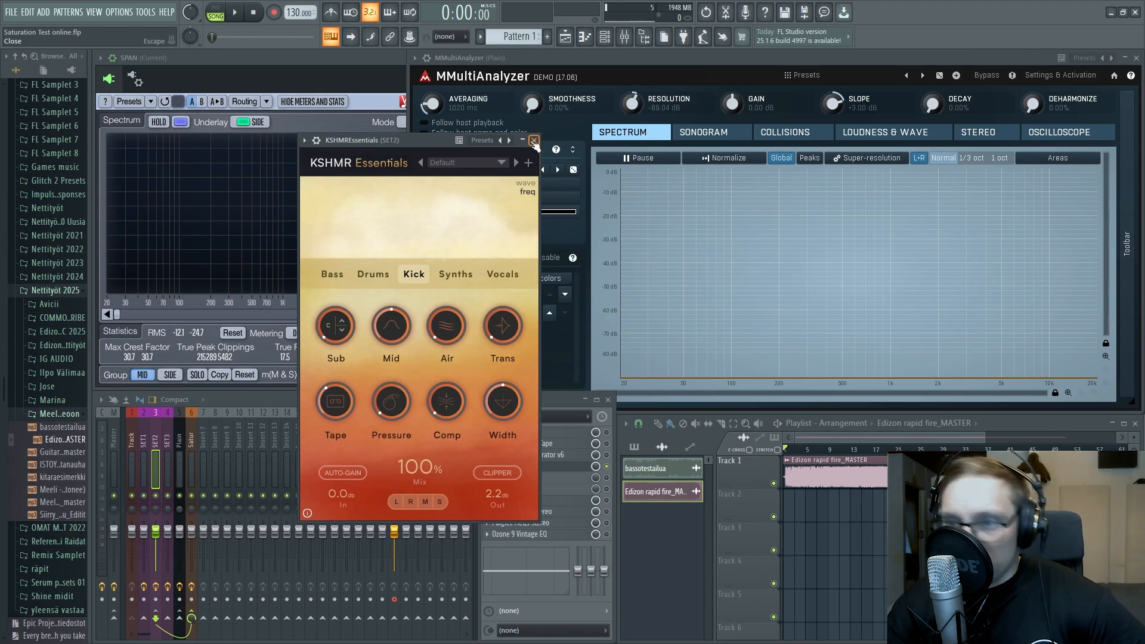
left_click(534, 142)
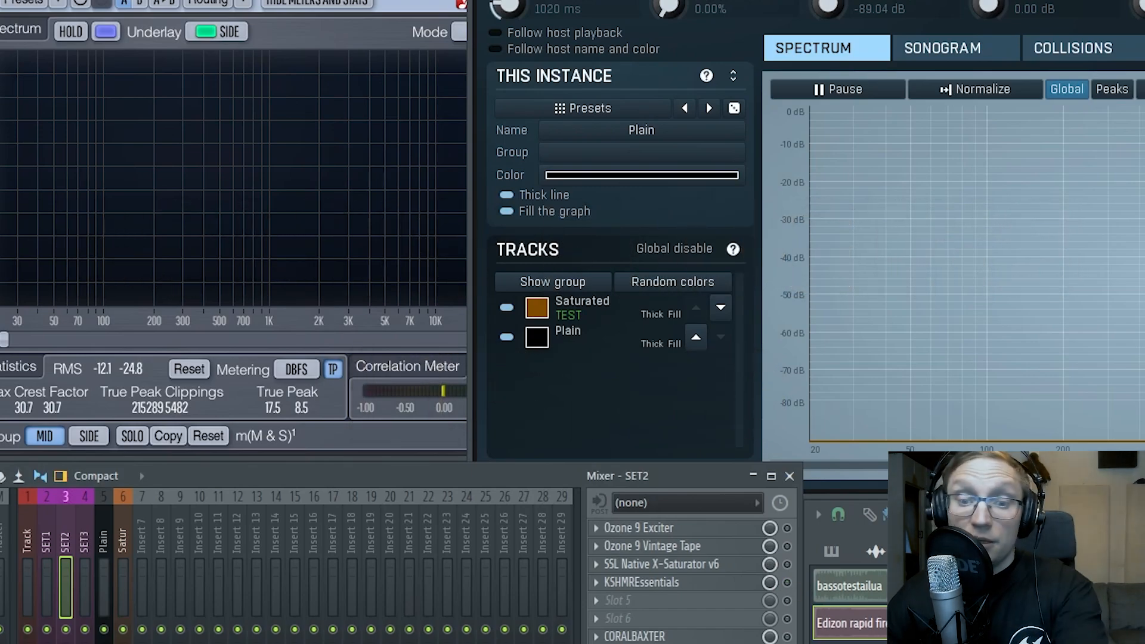
- Examine the CORALBAXTER, PuigTec EQP1A, PuigTec MEQ5 and Ozone 9 Vintage EQ equalizers on SET2
left_click(660, 637)
left_click_drag(603, 70, 676, 257)
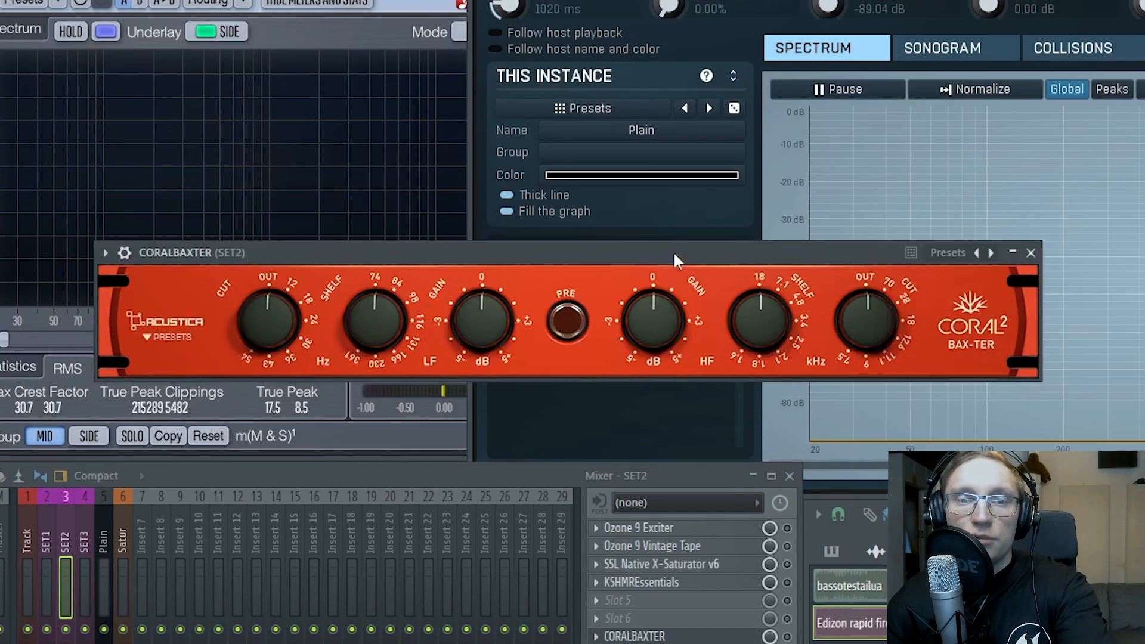
left_click(1031, 253)
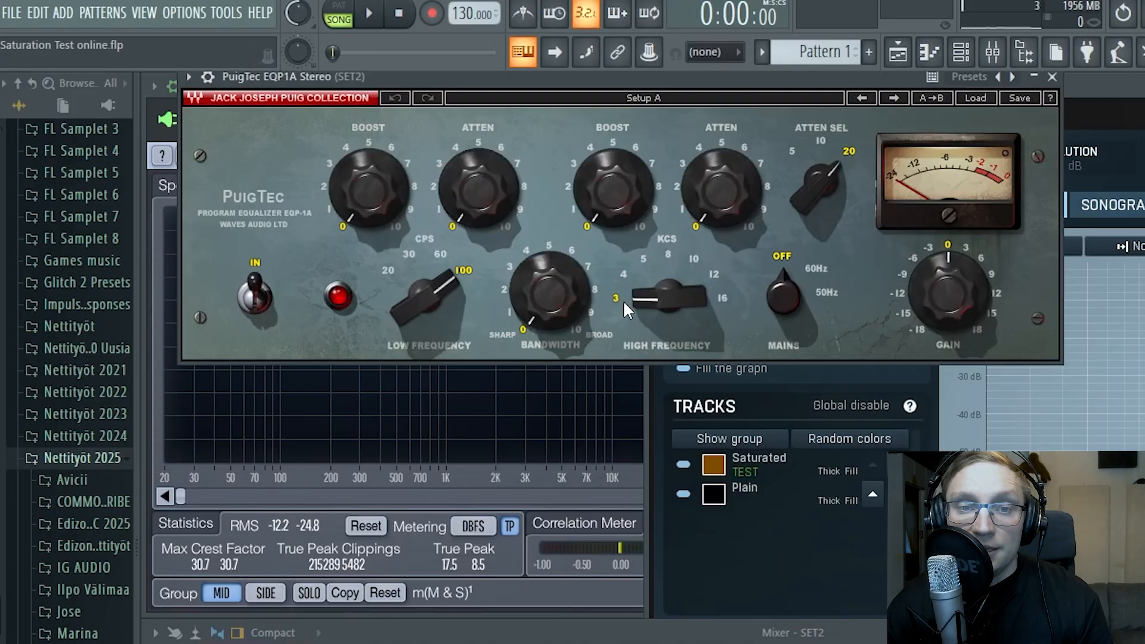
left_click(1053, 78)
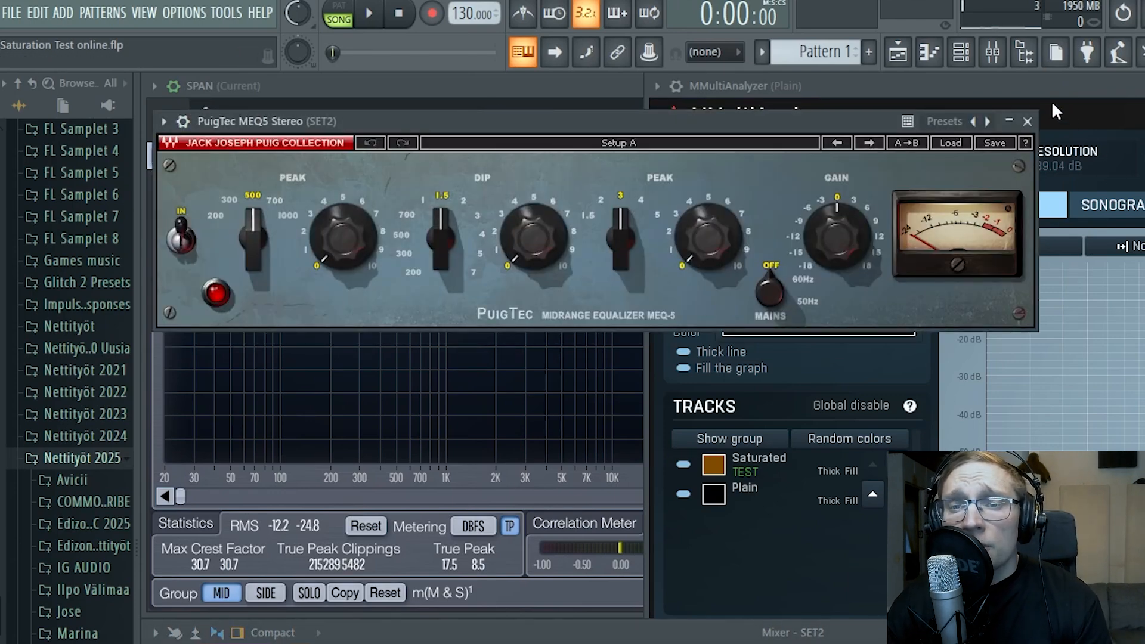
left_click(1028, 122)
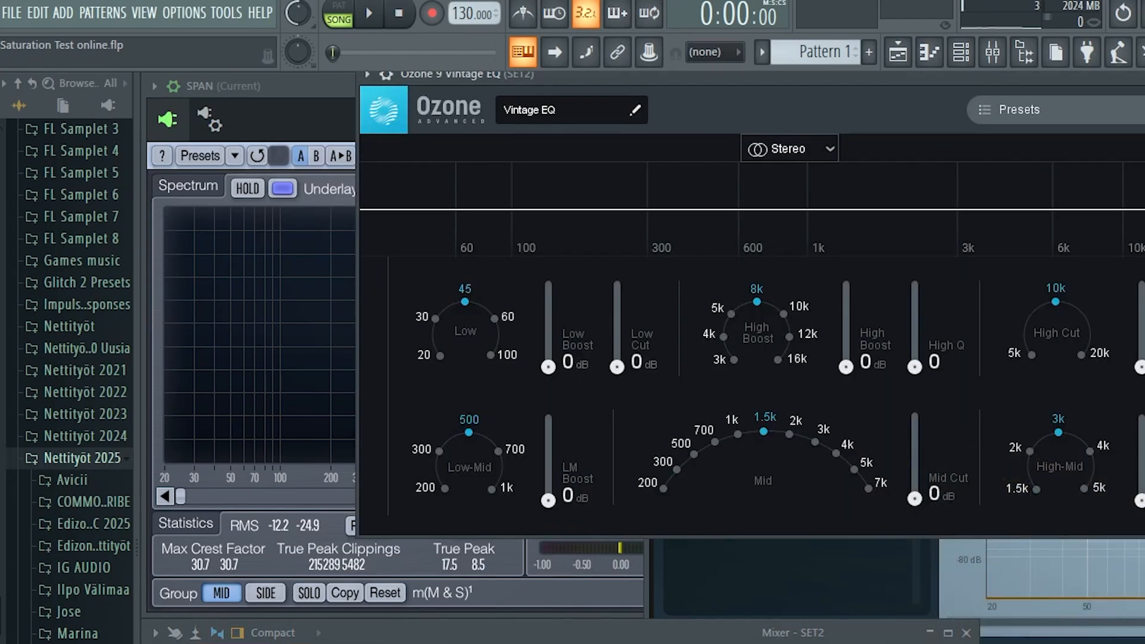
left_click_drag(489, 90, 491, 179)
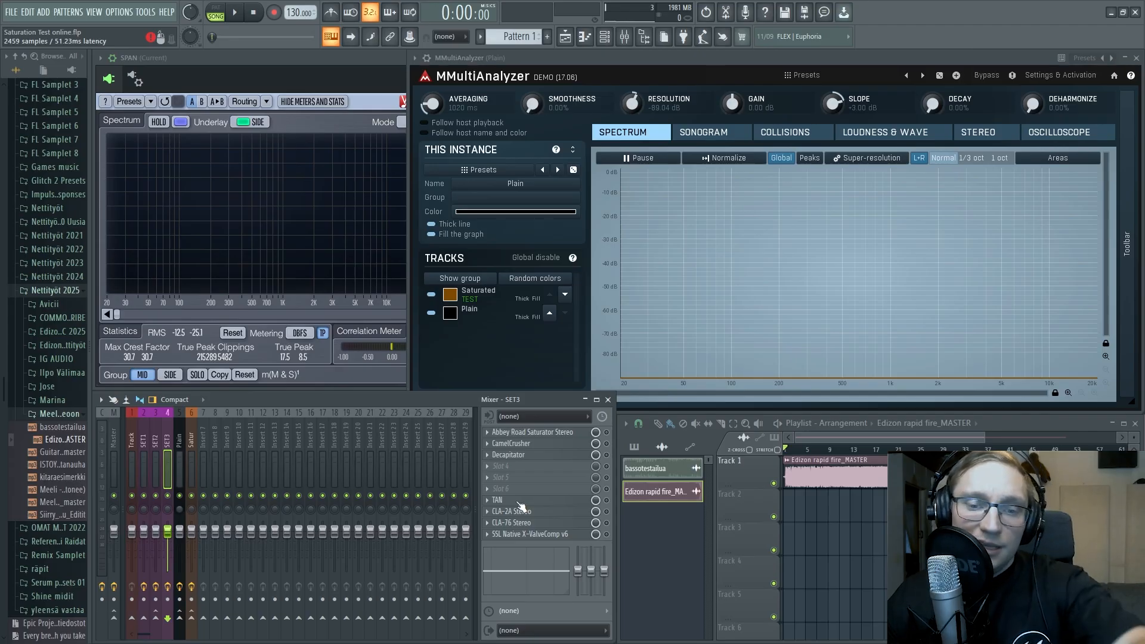
- Open the TAN, CLA-2A Stereo and CLA-76 Stereo compressors on SET3 to examine their controls
left_click(133, 454)
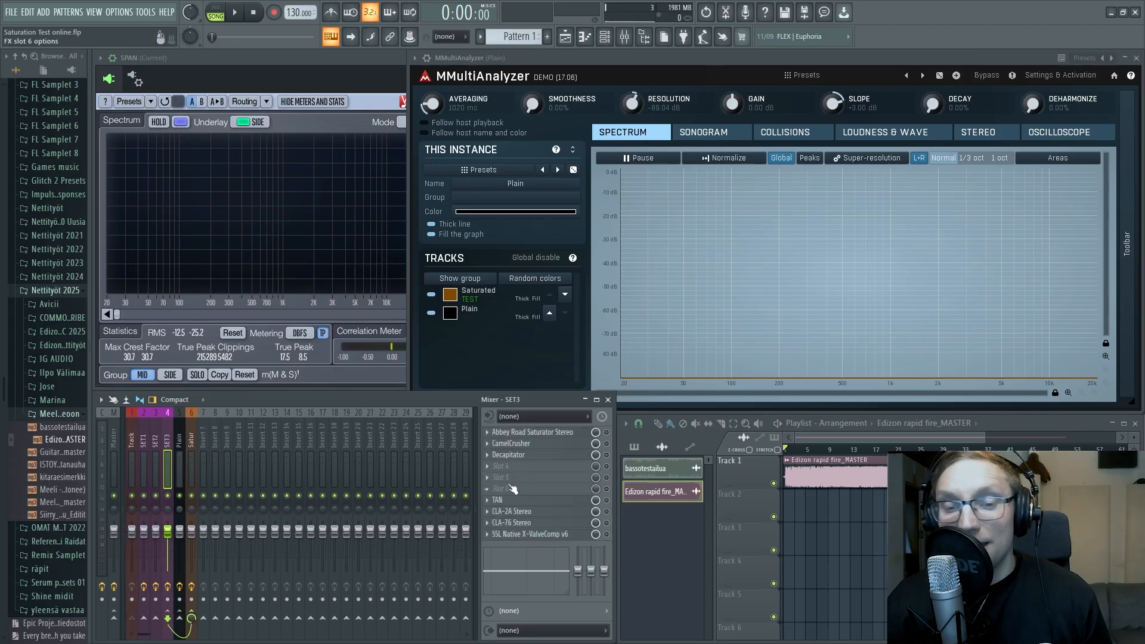
left_click(513, 500)
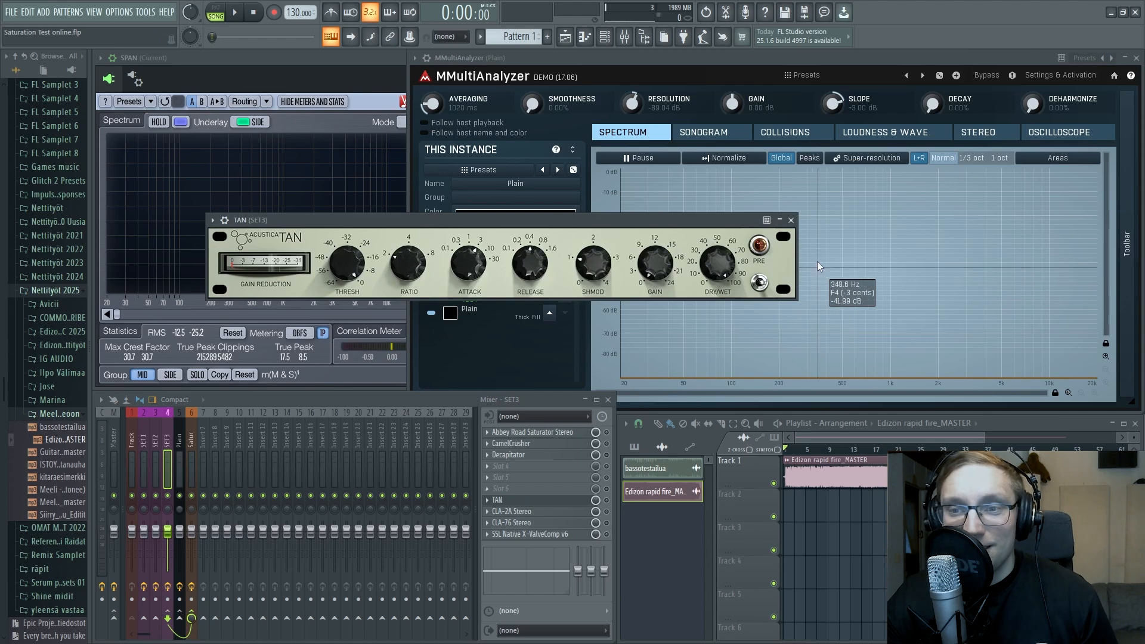
left_click(792, 220)
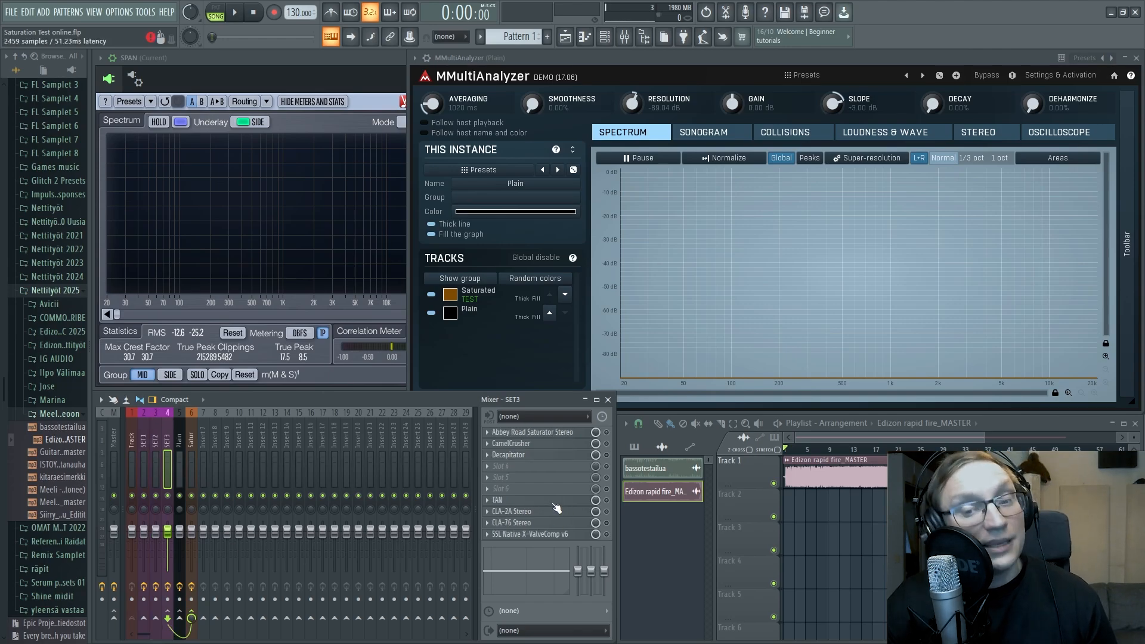
left_click(554, 503)
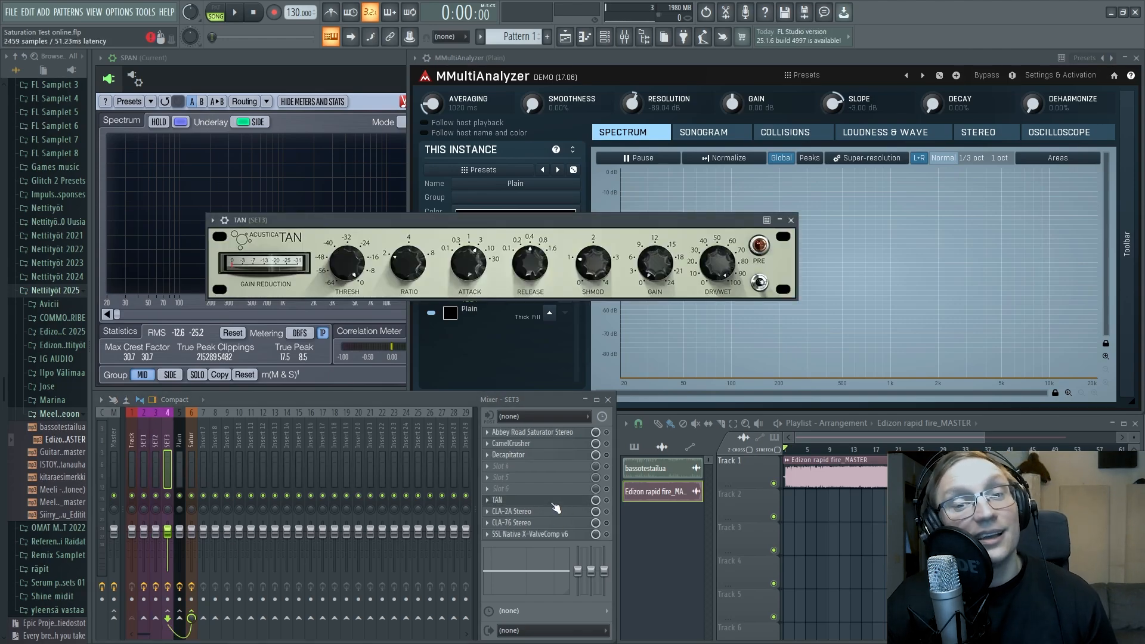
left_click(523, 512)
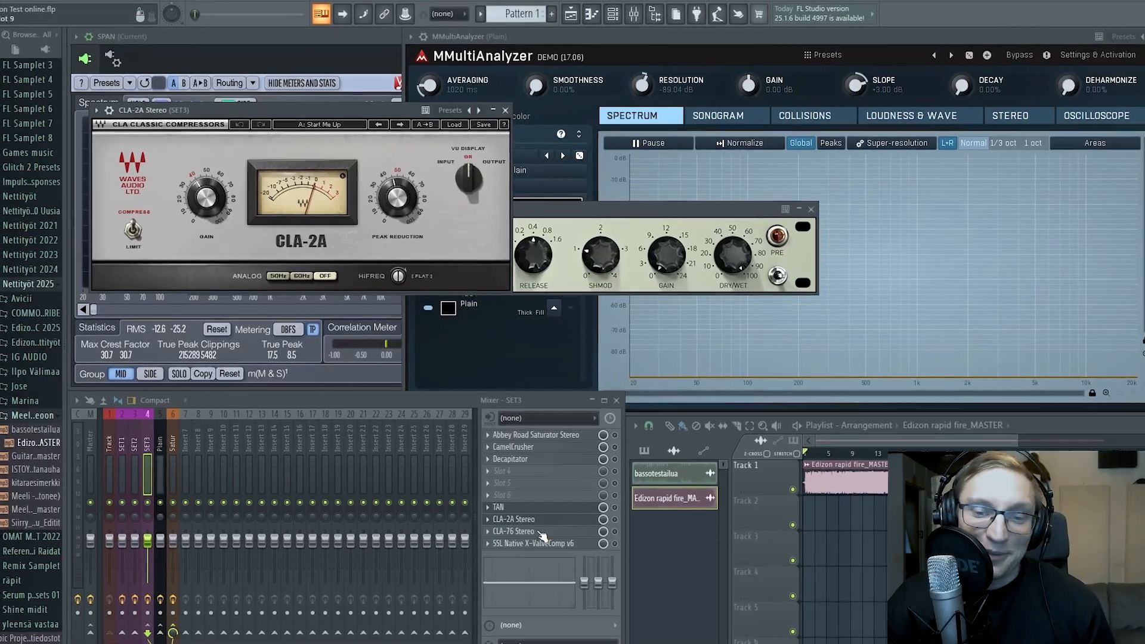
left_click(511, 523)
left_click_drag(414, 118, 415, 281)
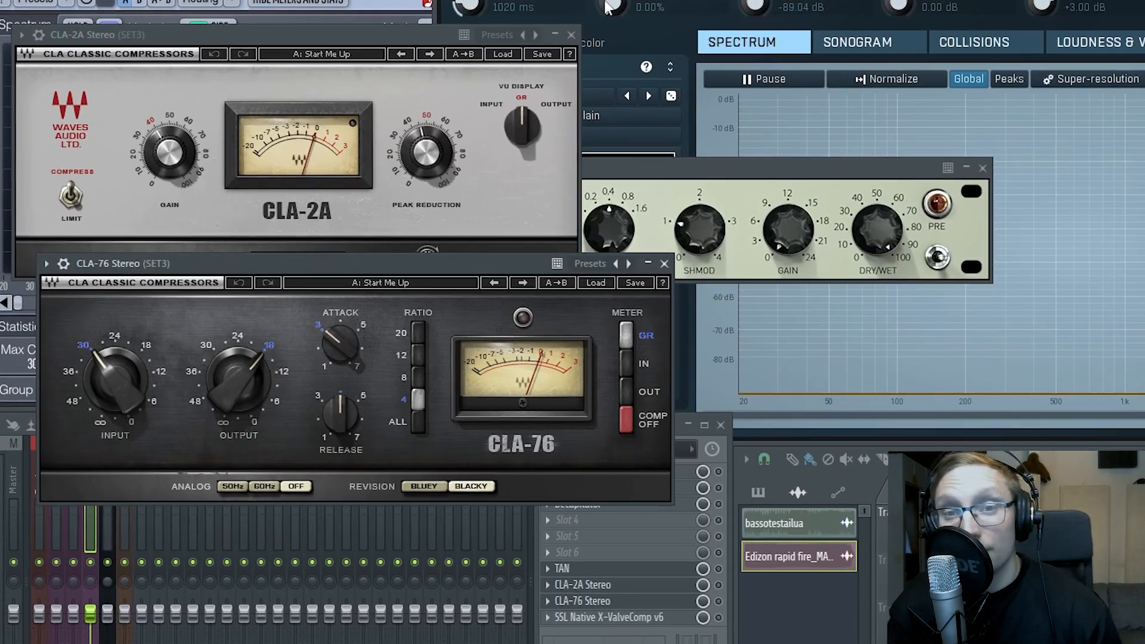
- Close the CLA-2A and CLA-76, switch on TAN's PRE and close it, and open SSL Native X-ValveComp
left_click(564, 42)
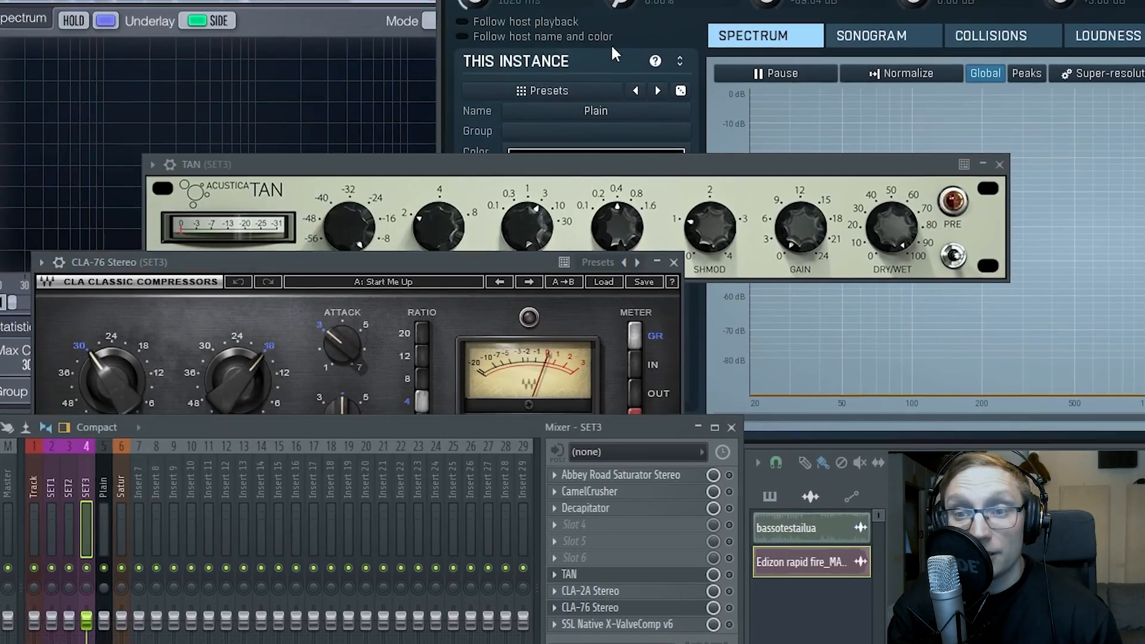
left_click(655, 265)
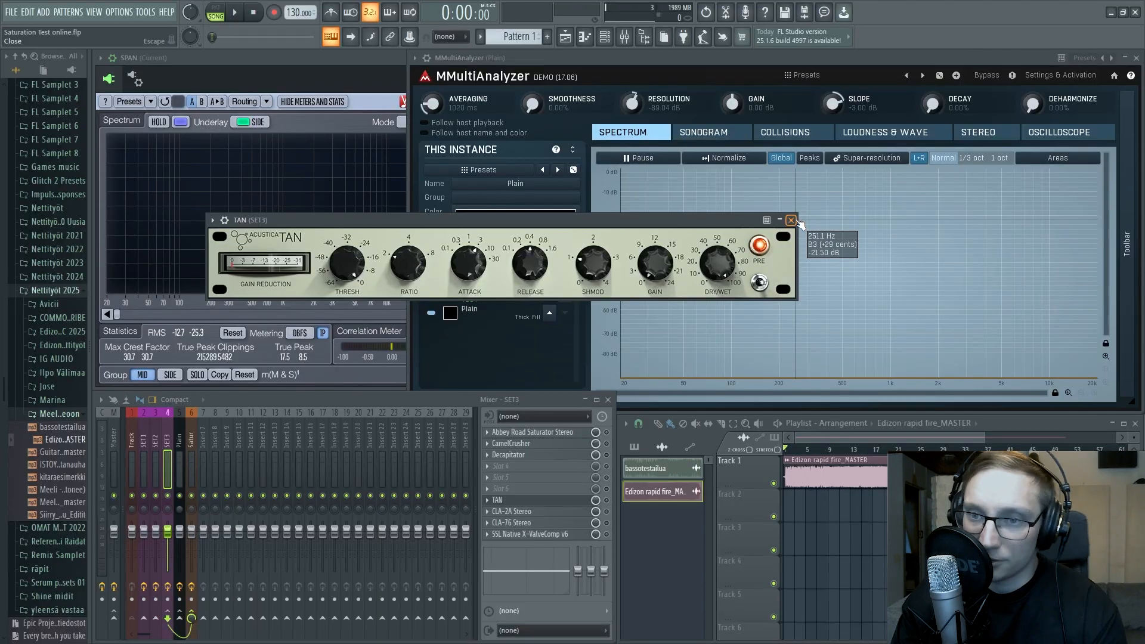
left_click(791, 220)
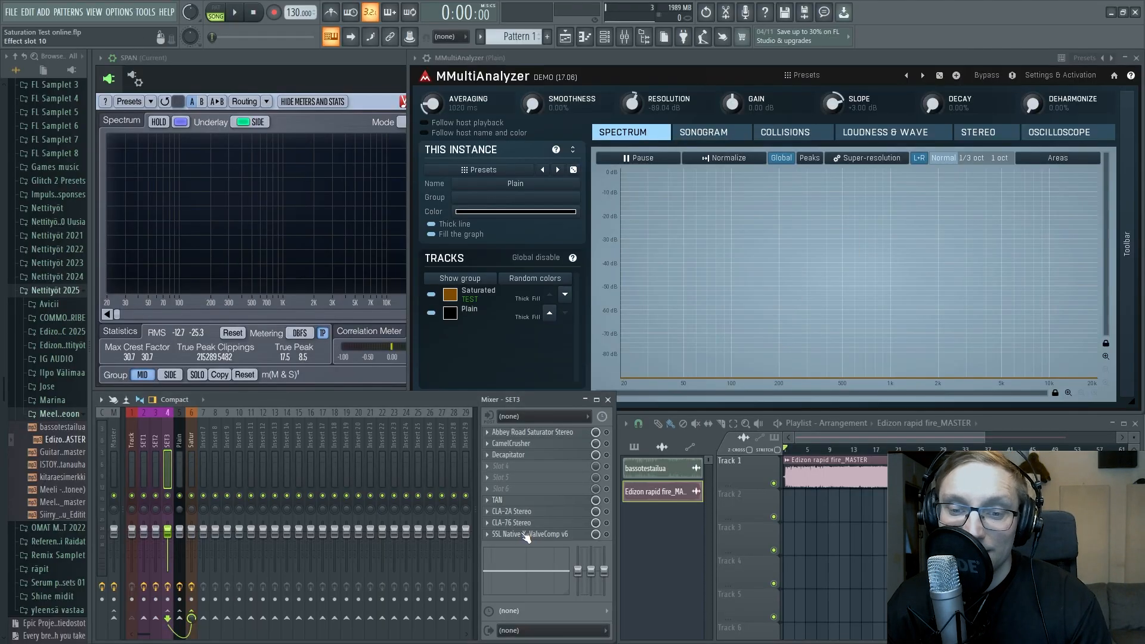
left_click(527, 535)
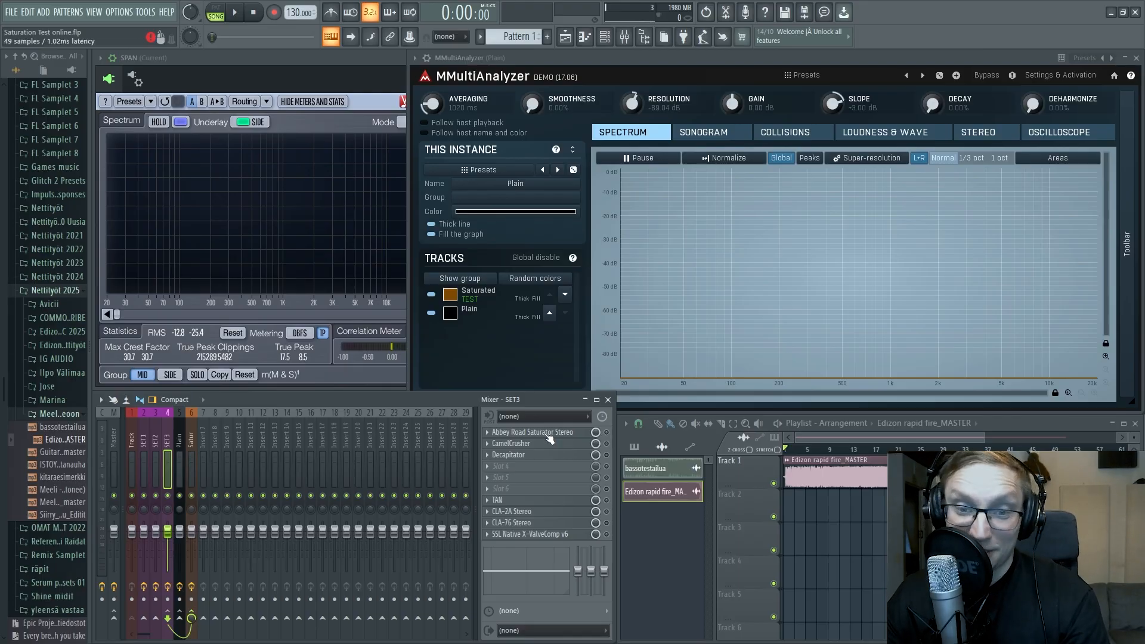
- Switch on and open Abbey Road Saturator Stereo on SET3, and move its window clear of the analyzers
left_click(608, 437)
left_click(366, 187)
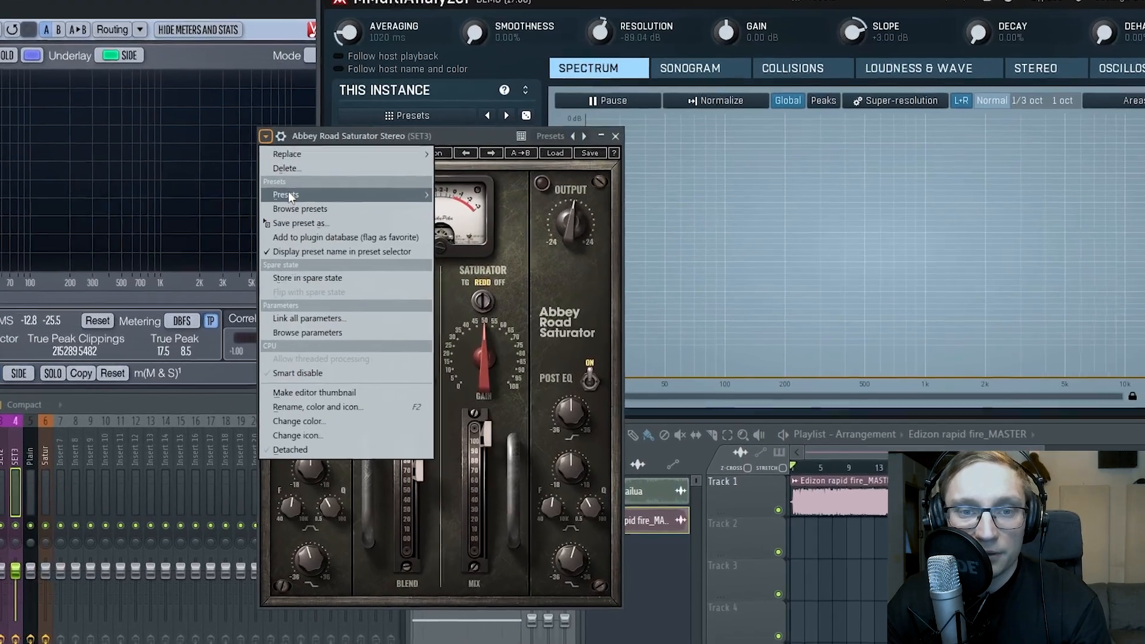
mouse_move(349, 219)
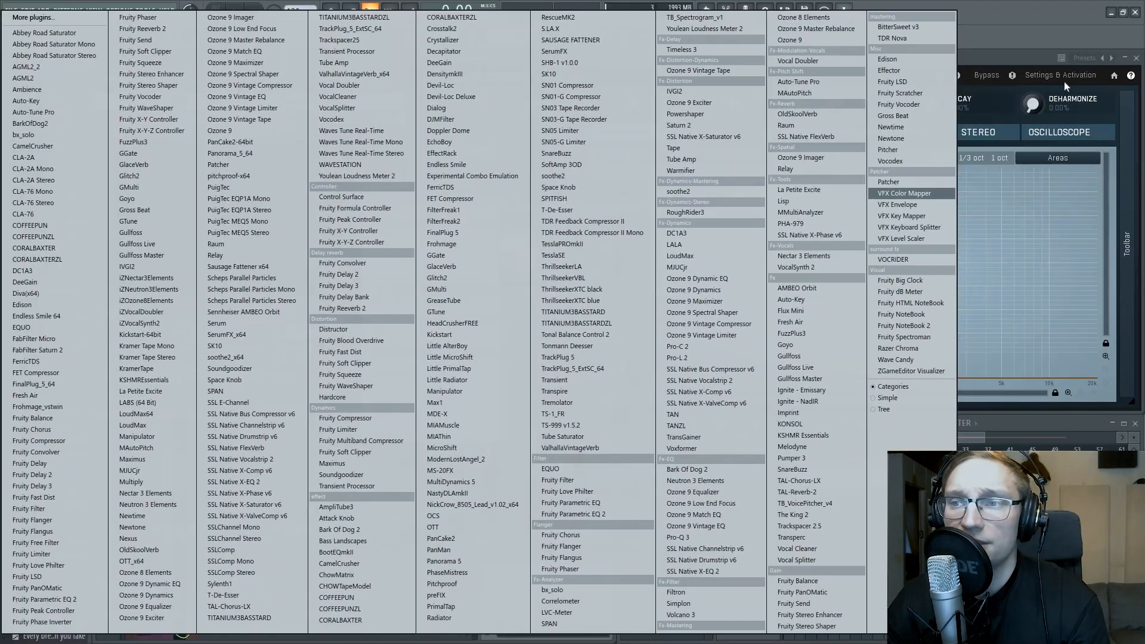
left_click(1018, 61)
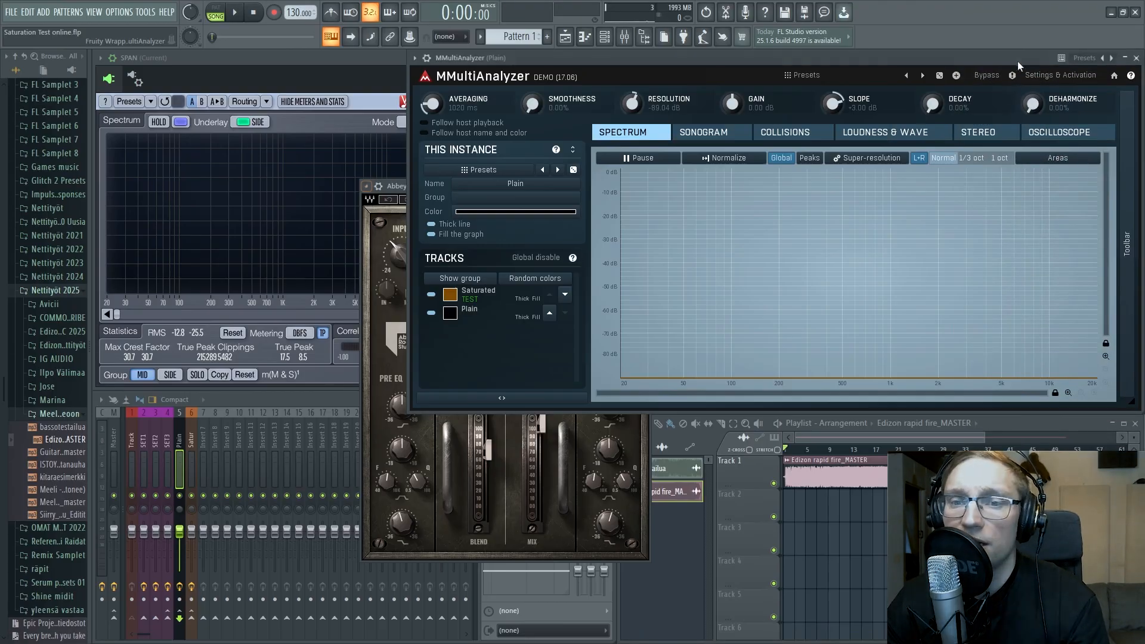
left_click(396, 188)
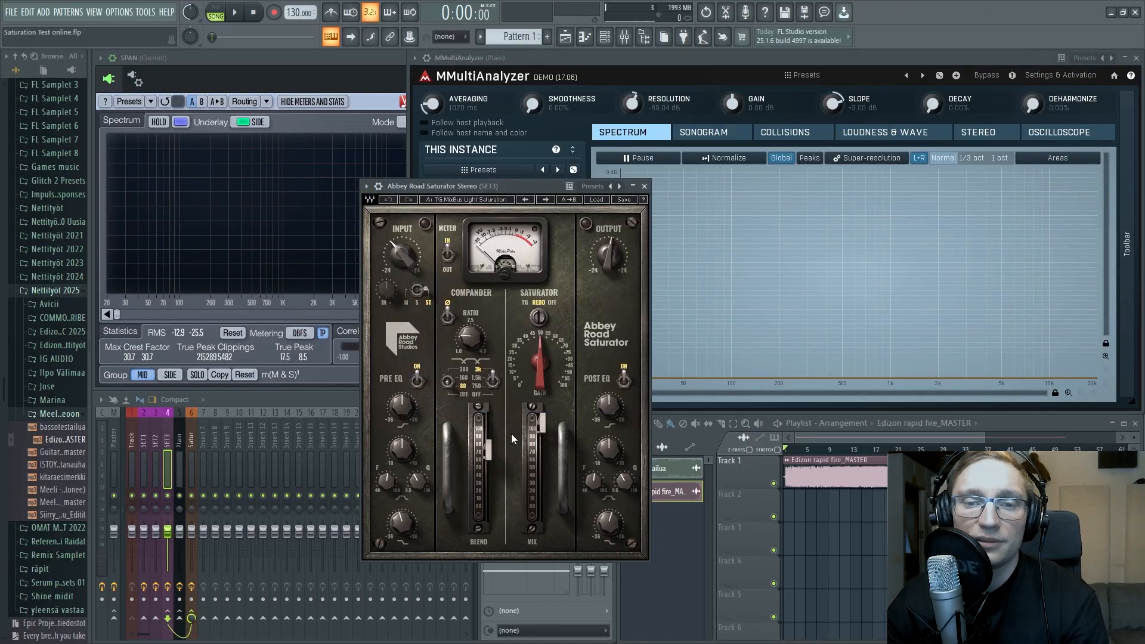
left_click_drag(499, 184, 474, 151)
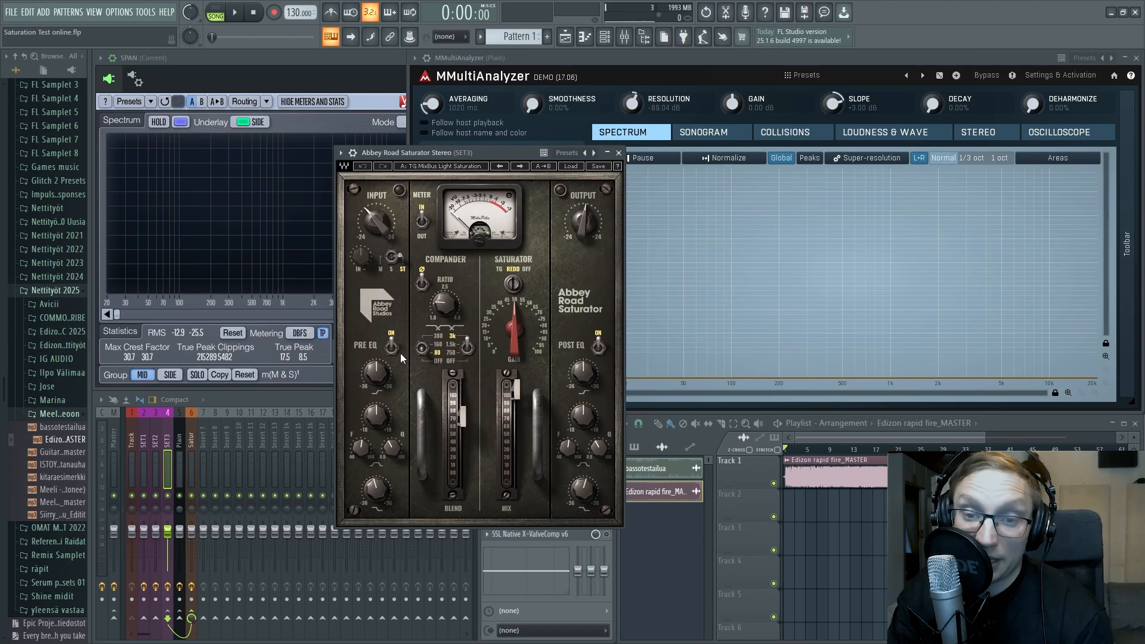
- Play the song and adjust Abbey Road Saturator's input level, setting its output to 0.0
key("space")
left_click_drag(497, 151, 522, 127)
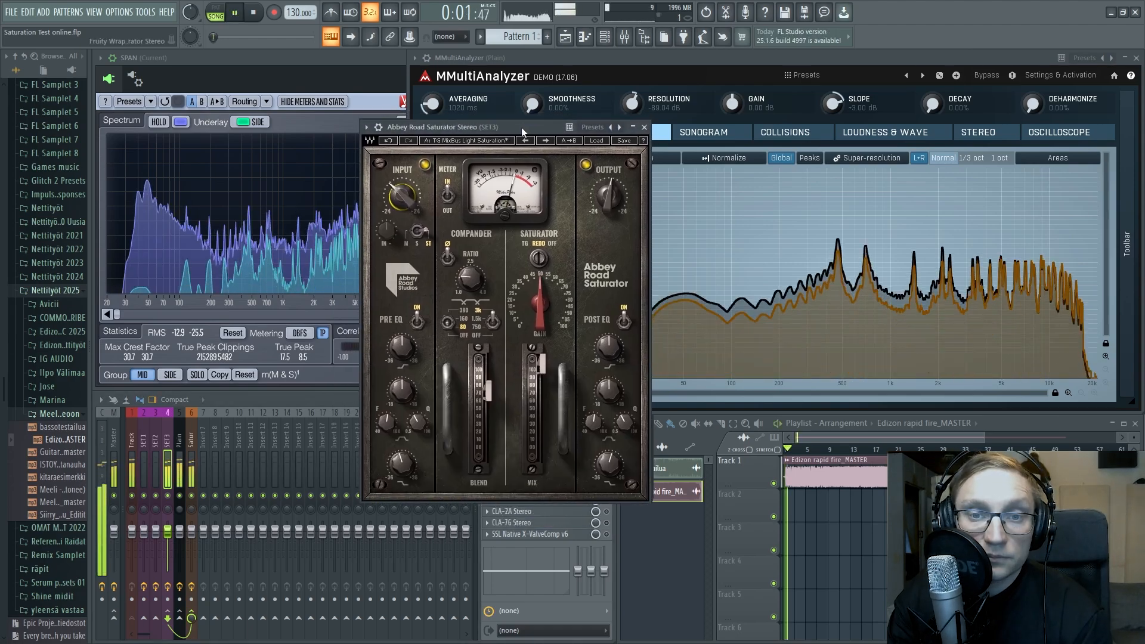
left_click_drag(413, 213, 413, 217)
left_click_drag(370, 159, 370, 162)
mouse_move(659, 160)
left_mouse_down()
mouse_move(659, 149)
mouse_move(658, 160)
left_mouse_up()
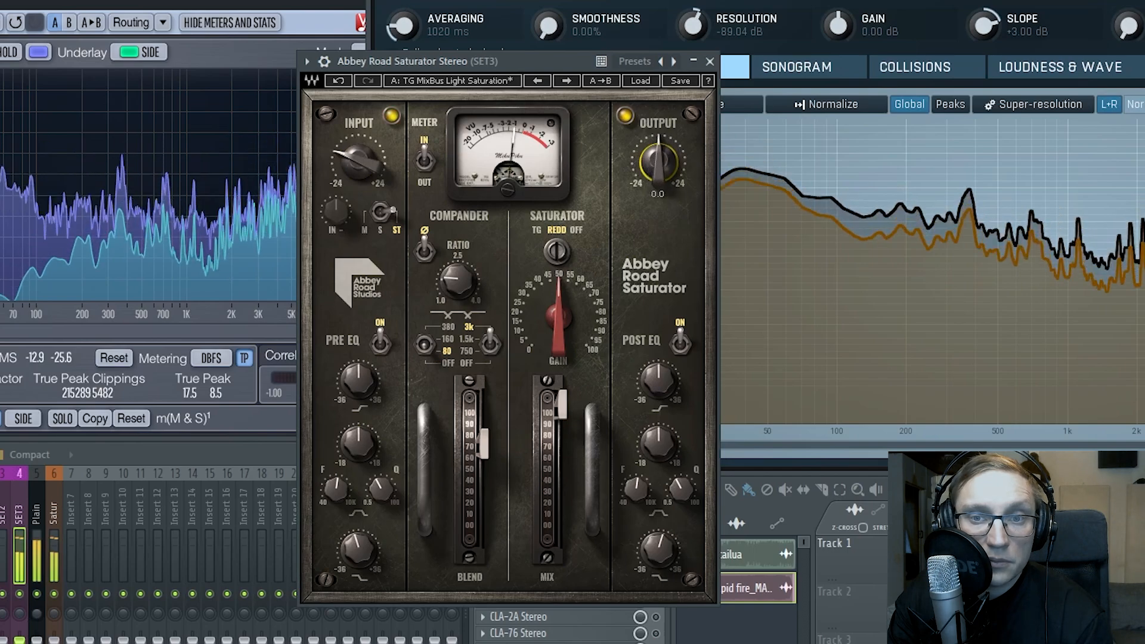
- Set the saturator gain to 49.6 and compare the sound with the saturator OFF and on REDD
mouse_move(561, 327)
left_mouse_down()
mouse_move(561, 292)
mouse_move(561, 327)
left_mouse_up()
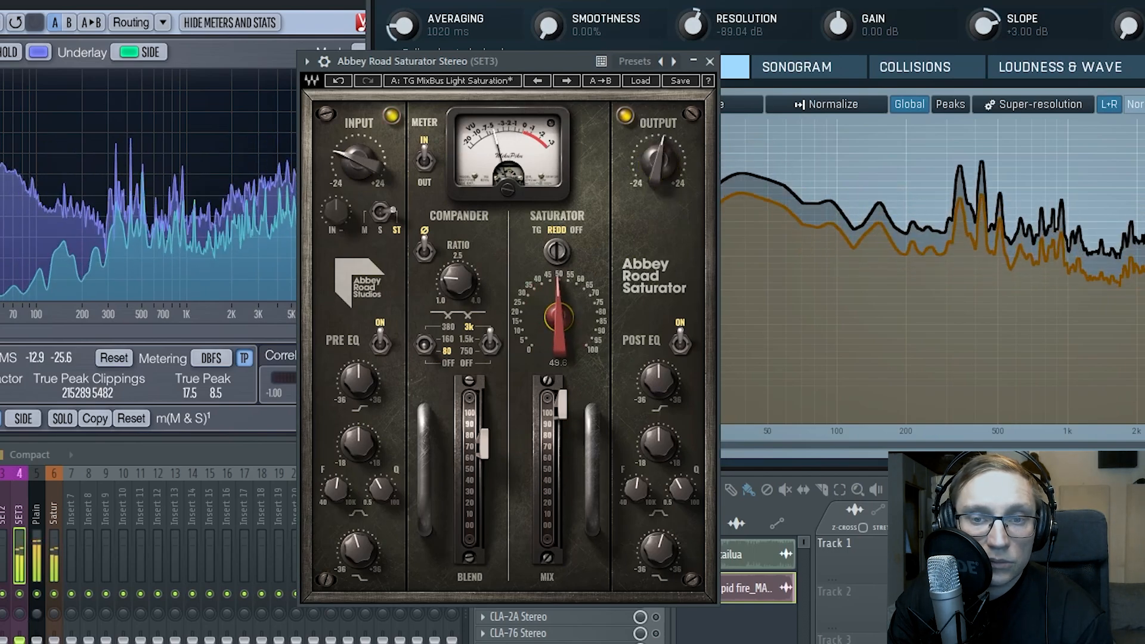
left_click(555, 251)
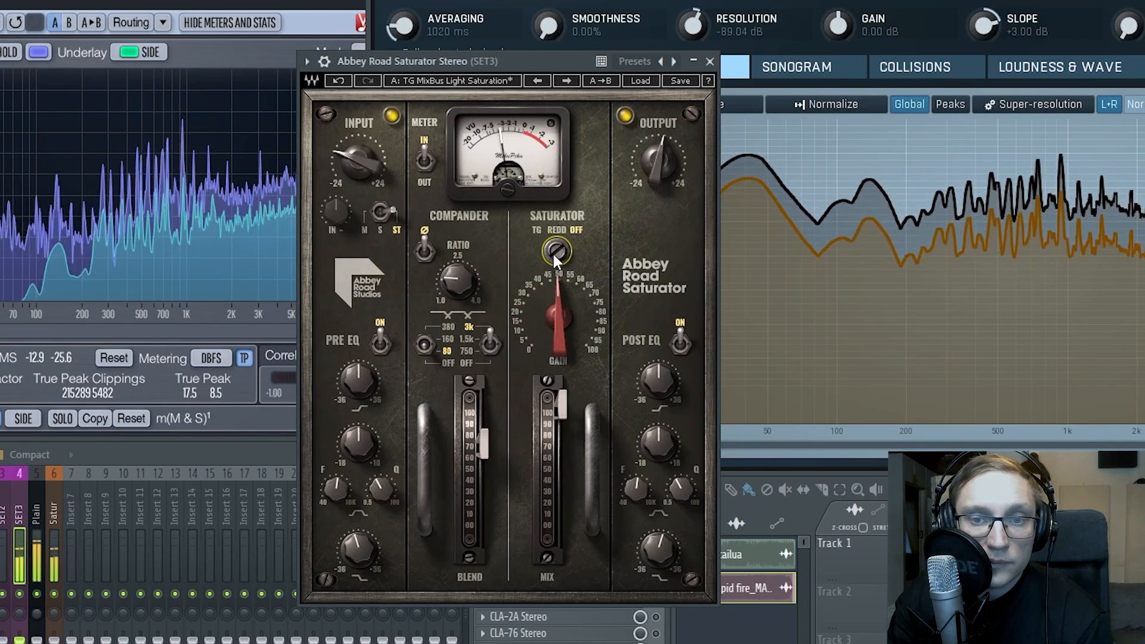
left_click(555, 252)
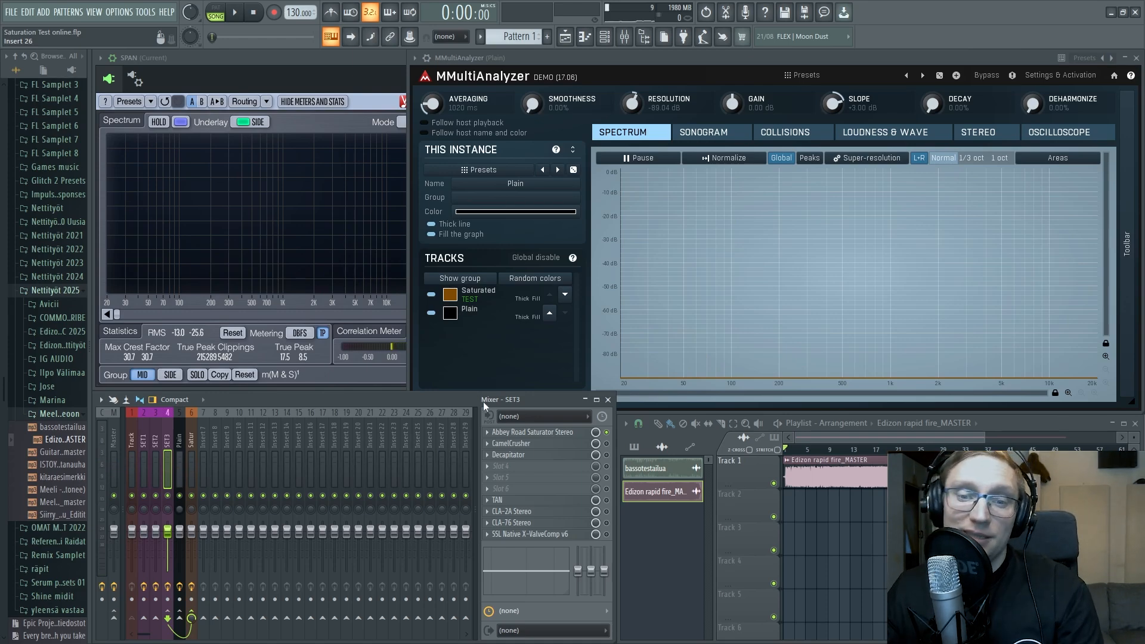
- Set Abbey Road Saturator's compander Blend to 64.3 and Mix to 81.7 during playback, stop the song and close the plugin
left_click(532, 432)
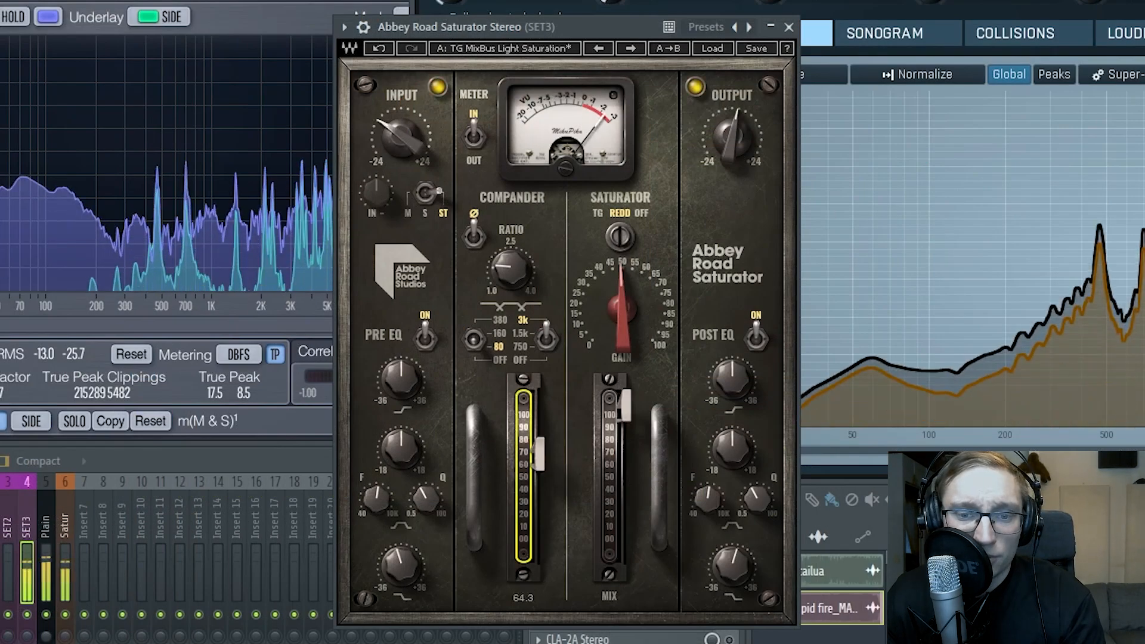
left_click_drag(539, 544, 539, 445)
left_click_drag(625, 406, 625, 440)
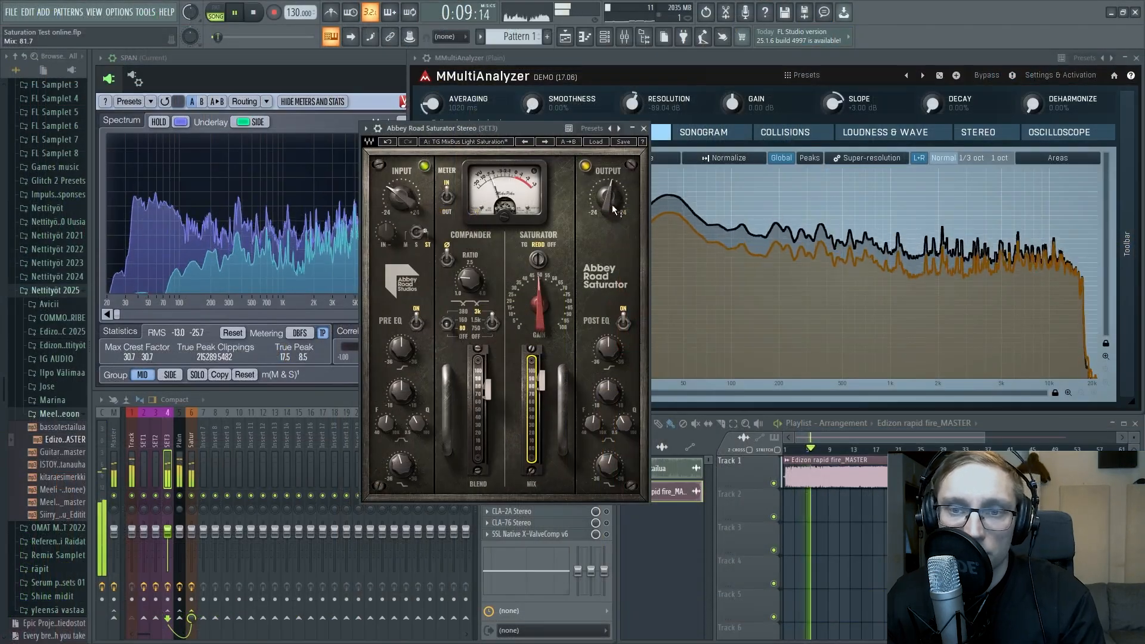
key("space")
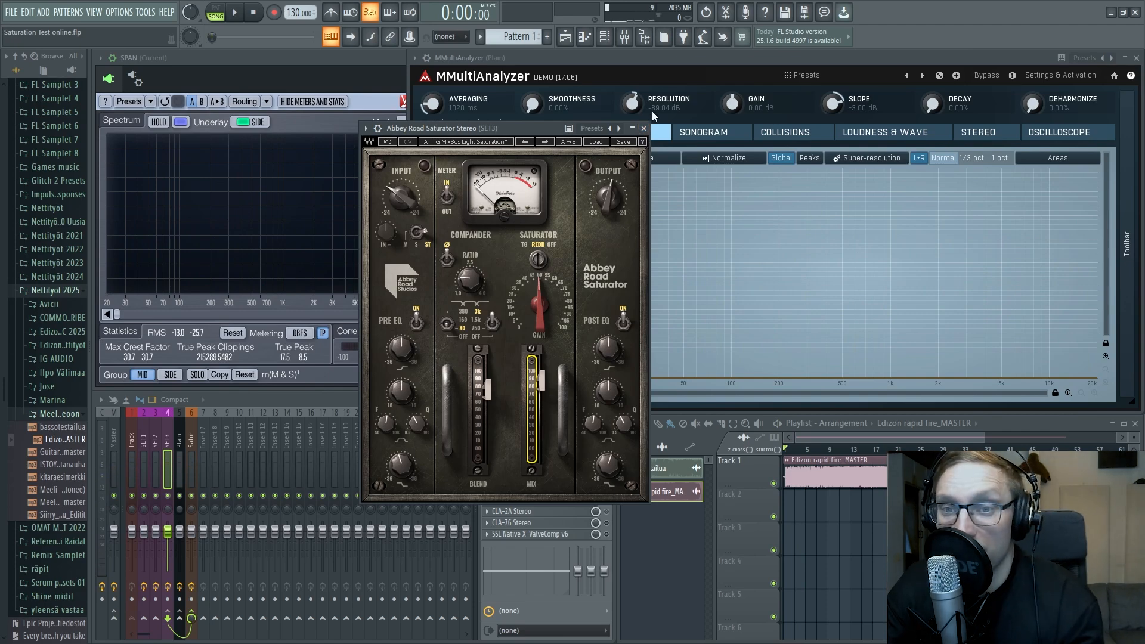
left_click(645, 129)
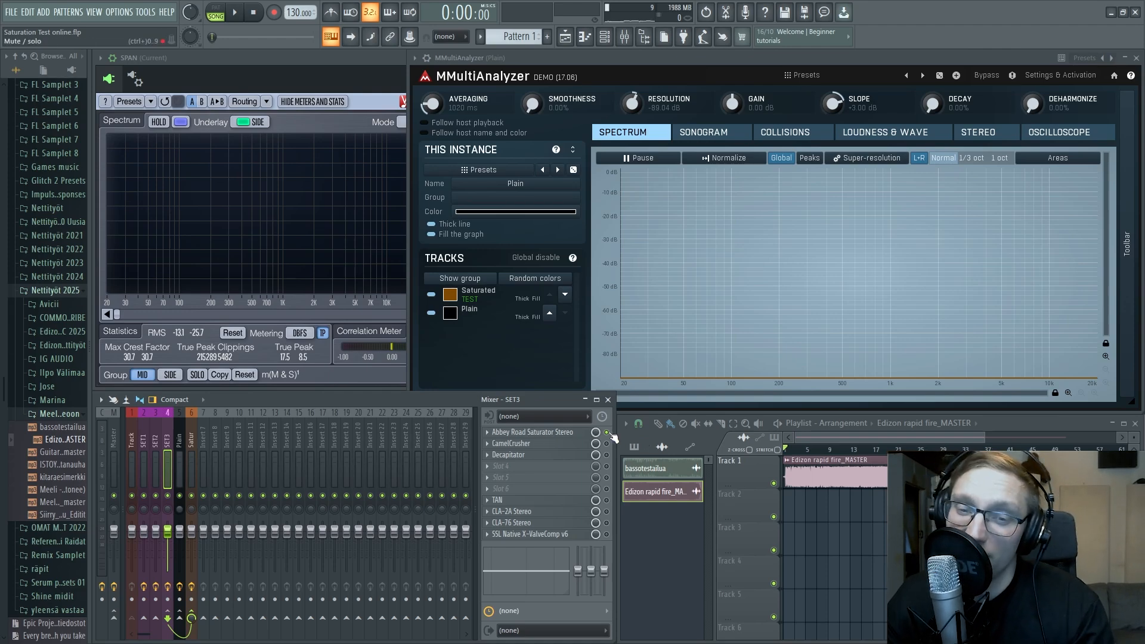
- Open CamelCrusher, lower its master volume, and bypass and re-enable it during playback to compare, ending with the song stopped
left_click(519, 446)
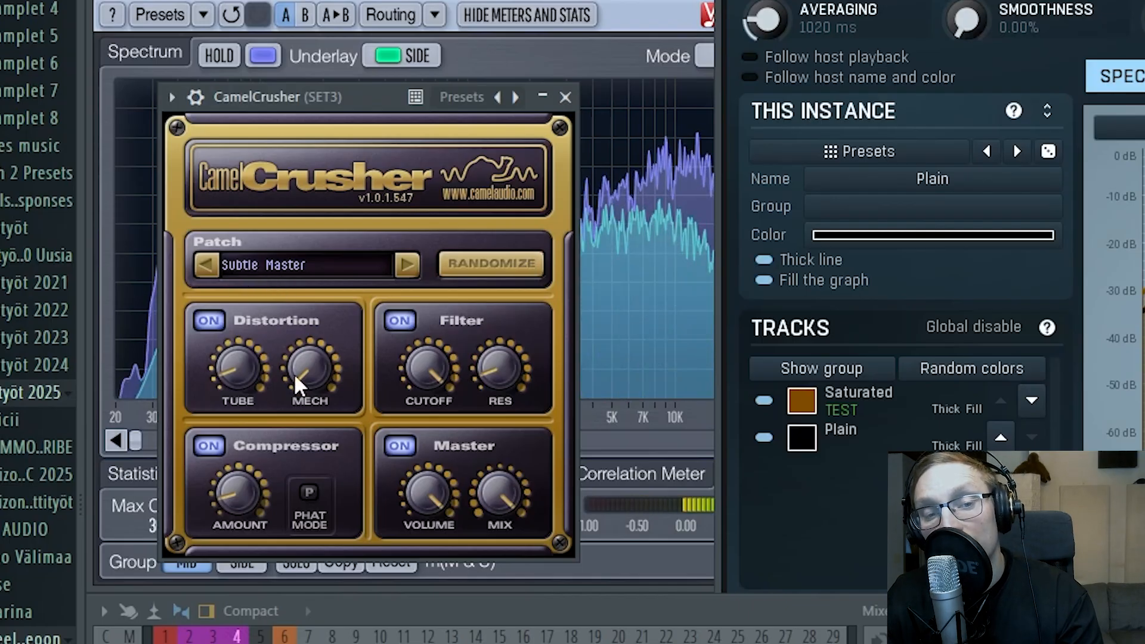
left_click_drag(428, 513, 414, 581)
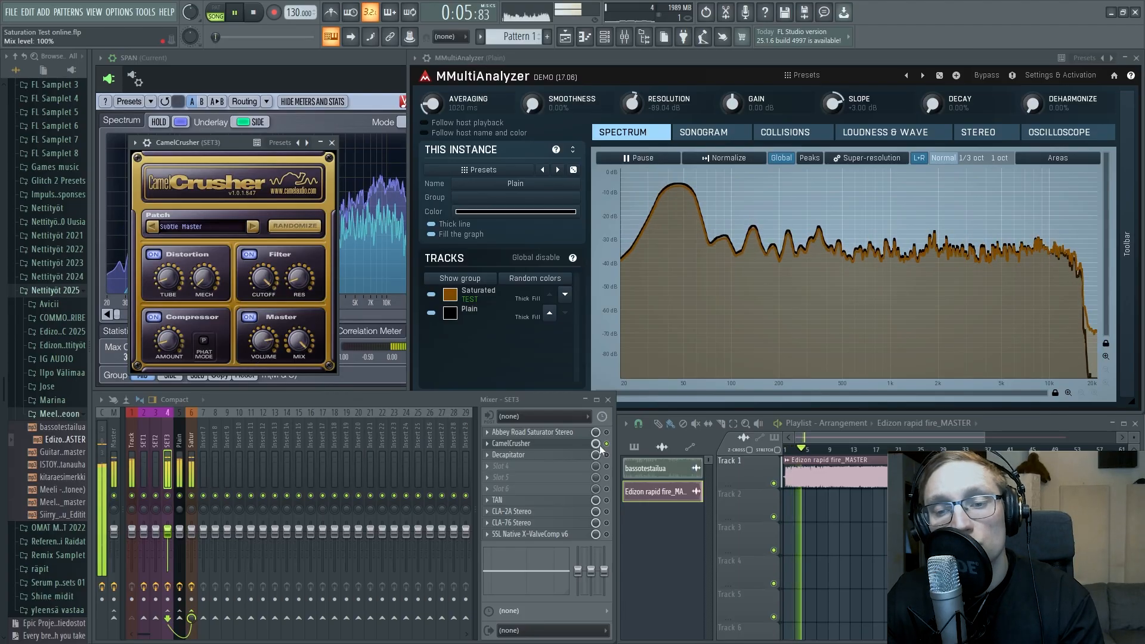
left_click(607, 444)
left_click(607, 444)
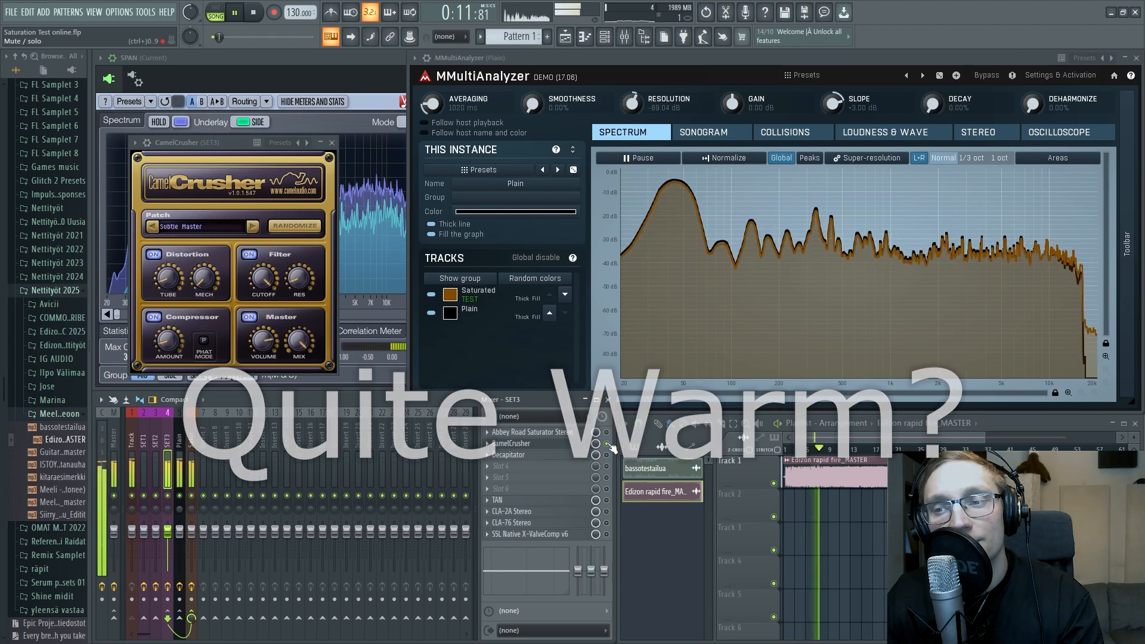
key("space")
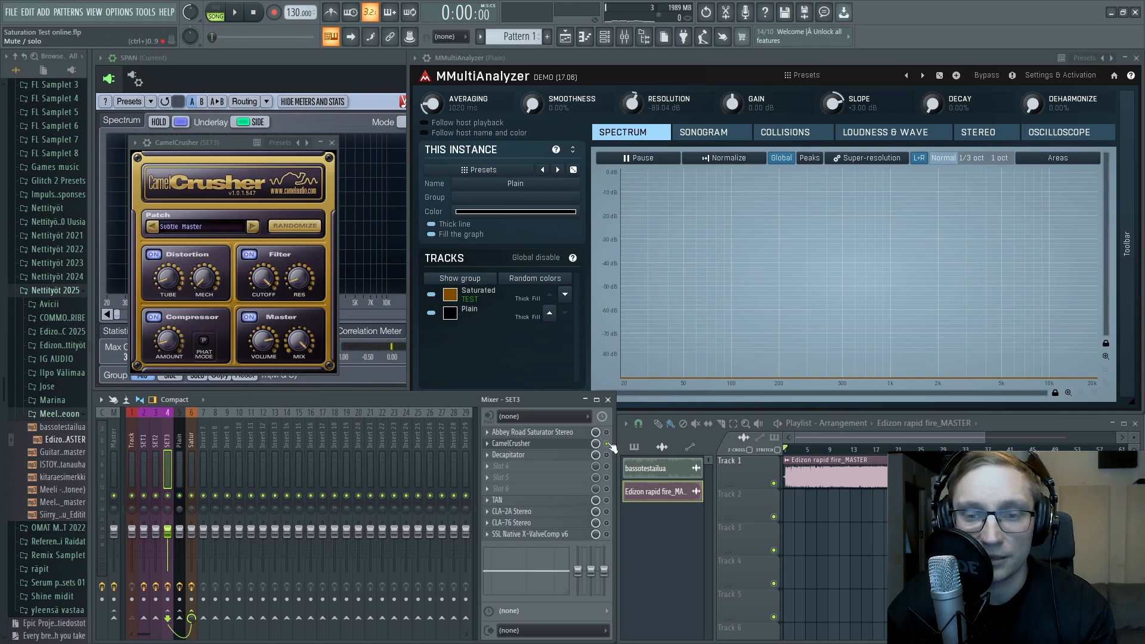
- Open Decapitator, raise its Drive to 4.8, try PUNISH, and reduce Drive to 2.5 with PUNISH off
left_click(509, 454)
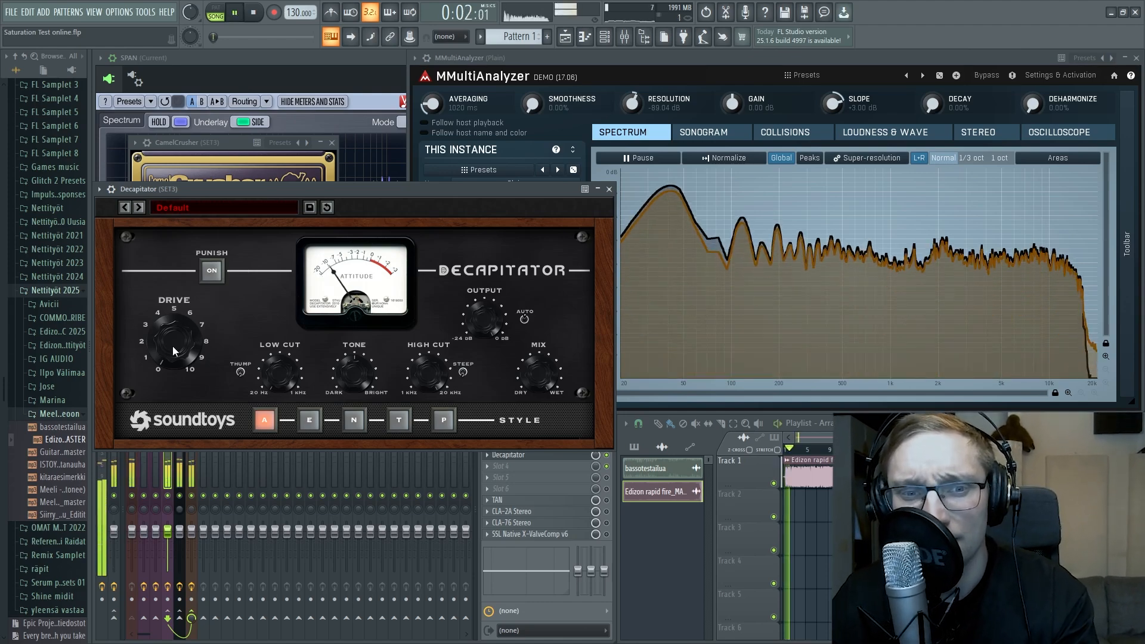
left_click_drag(173, 346, 163, 308)
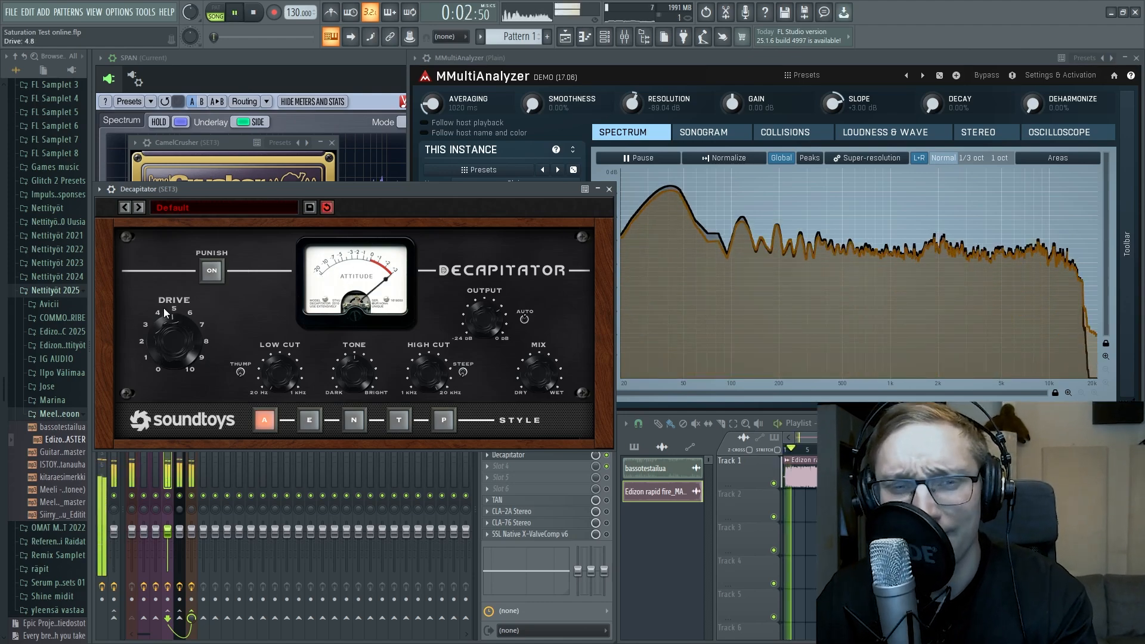
left_click(212, 271)
mouse_move(172, 346)
left_mouse_down()
mouse_move(172, 275)
mouse_move(172, 351)
mouse_move(177, 338)
left_mouse_up()
left_click(210, 276)
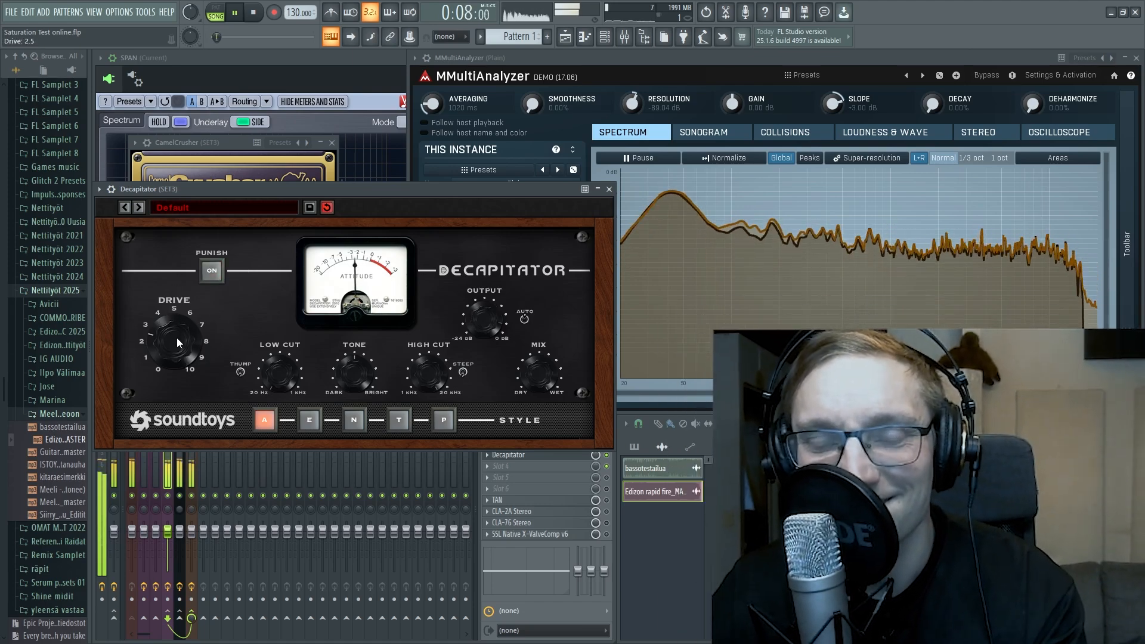
- Move Decapitator below the analyzers, readjust its Drive, and sweep Low Cut up and back to 31.0 Hz
left_click_drag(369, 198, 408, 332)
mouse_move(216, 477)
left_mouse_down()
mouse_move(218, 404)
mouse_move(198, 470)
left_mouse_up()
left_click_drag(313, 516, 324, 339)
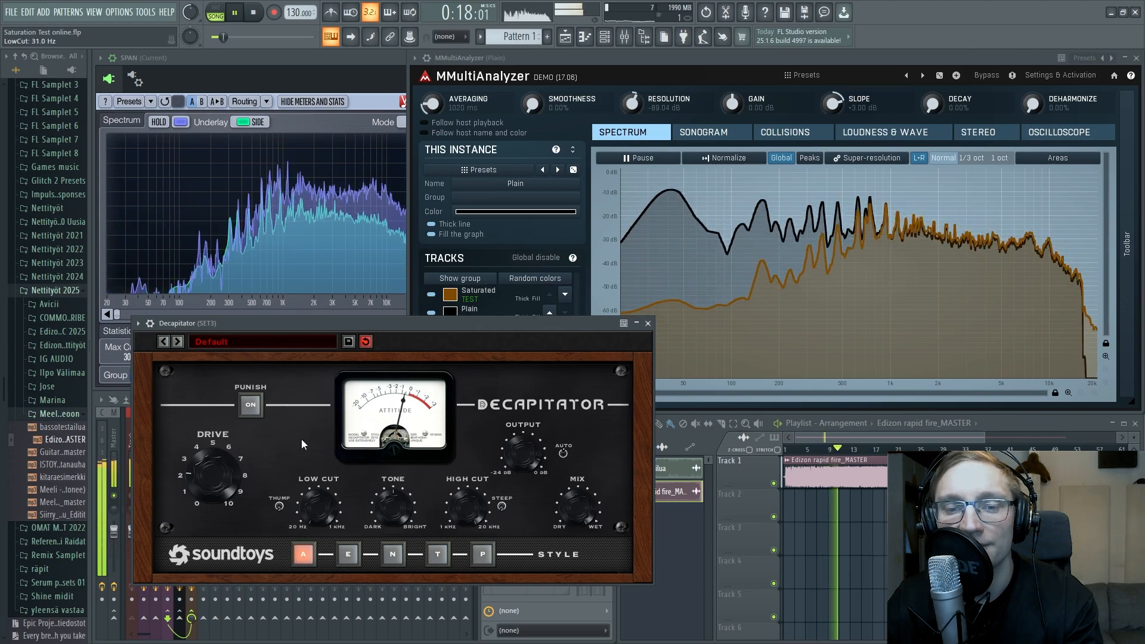
- Audition Decapitator's N and T styles, return to style A, close the plugin and stop the song
left_click(392, 556)
left_click(436, 558)
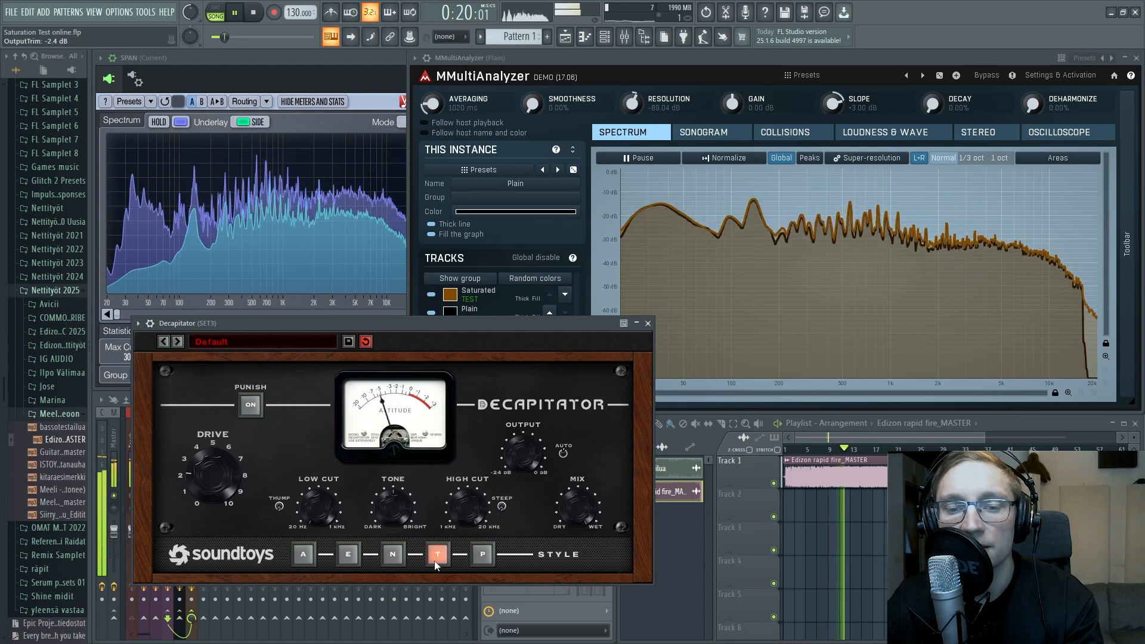
left_click(303, 554)
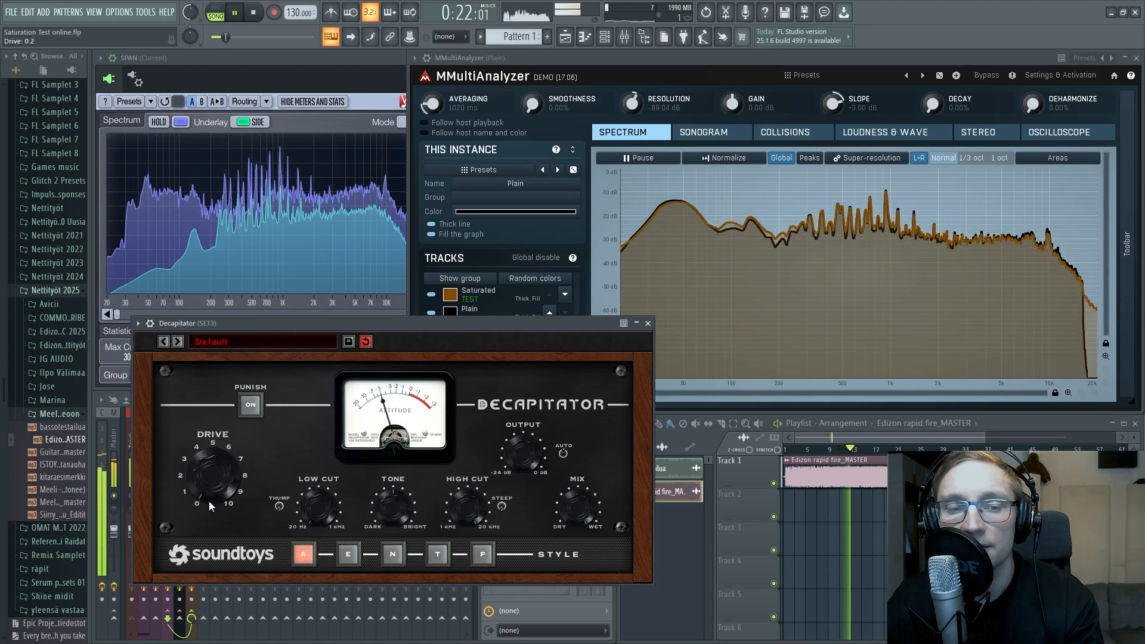
left_click(648, 323)
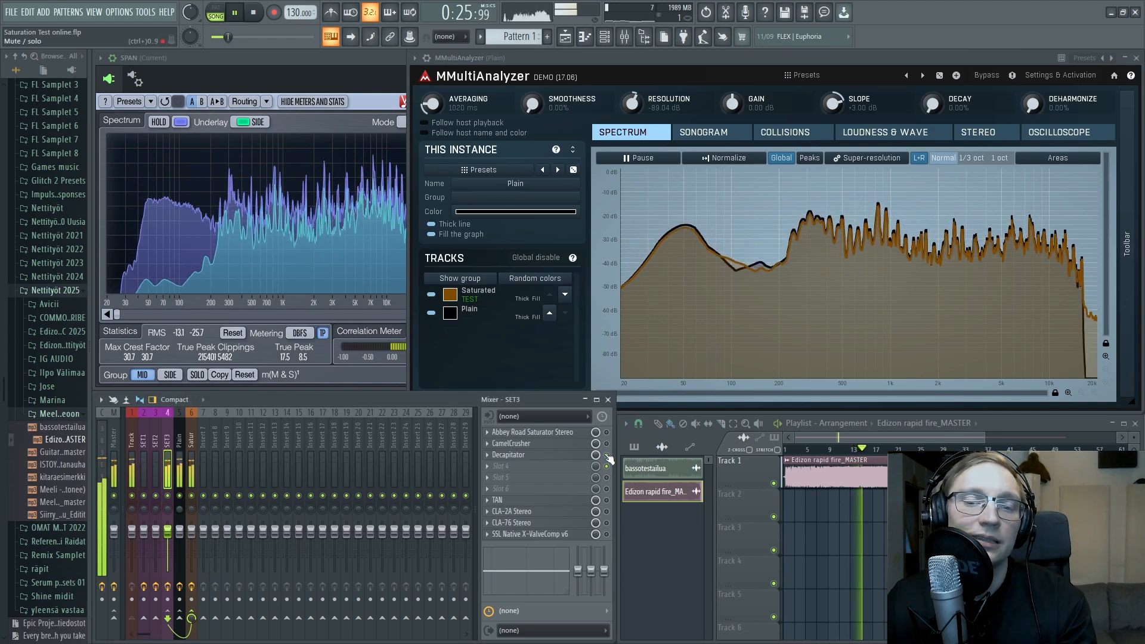
key("space")
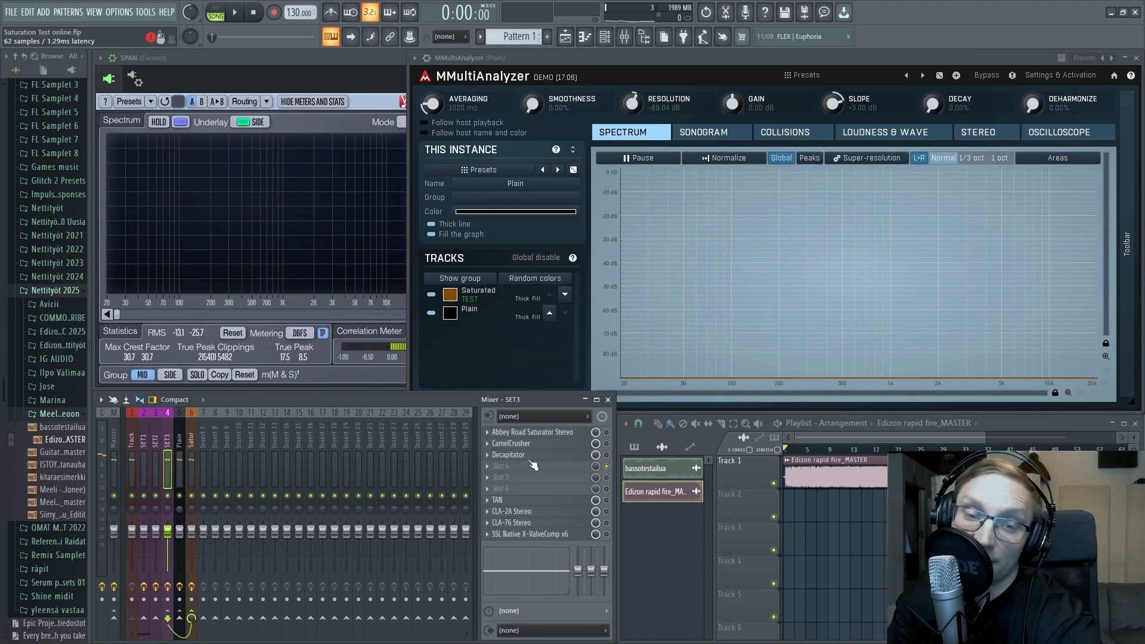
- Reopen CamelCrusher on SET3 to examine its Subtle Master patch
left_click(521, 445)
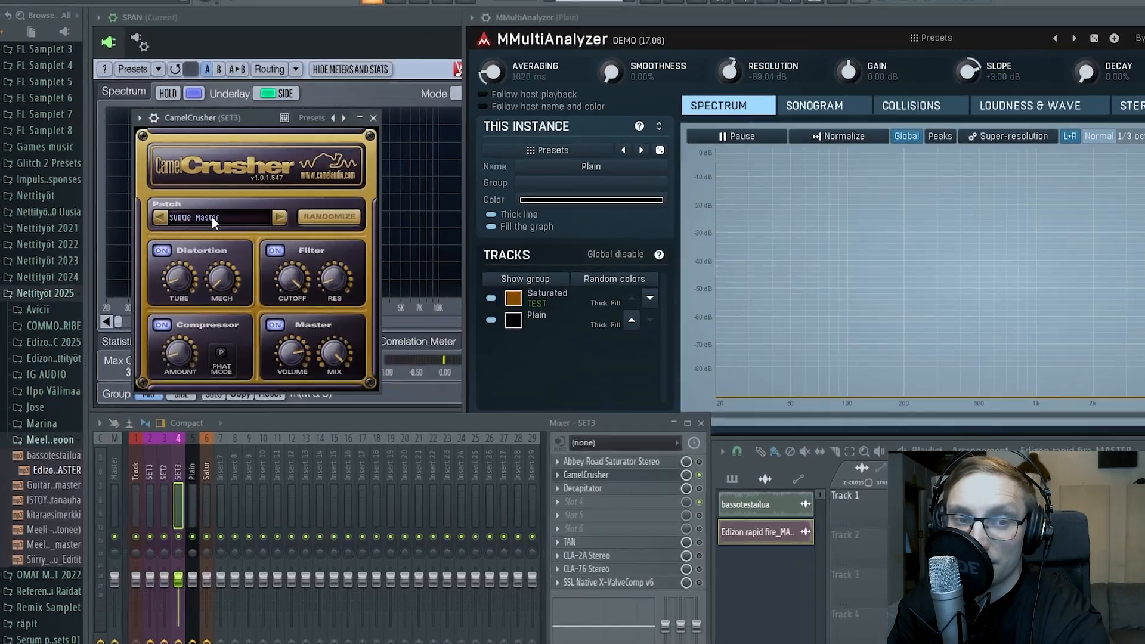
left_click(193, 226)
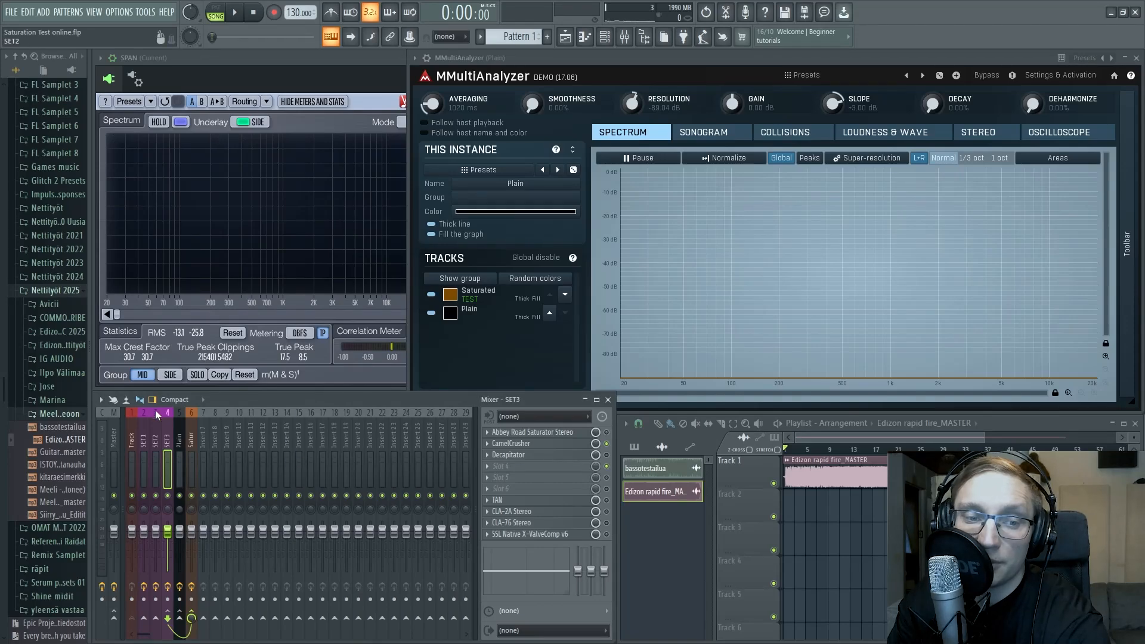
- Remove Track's send to Plain and chain SET1 into SET2 and SET2 into SET3 instead of directly into Satur
left_click(157, 443)
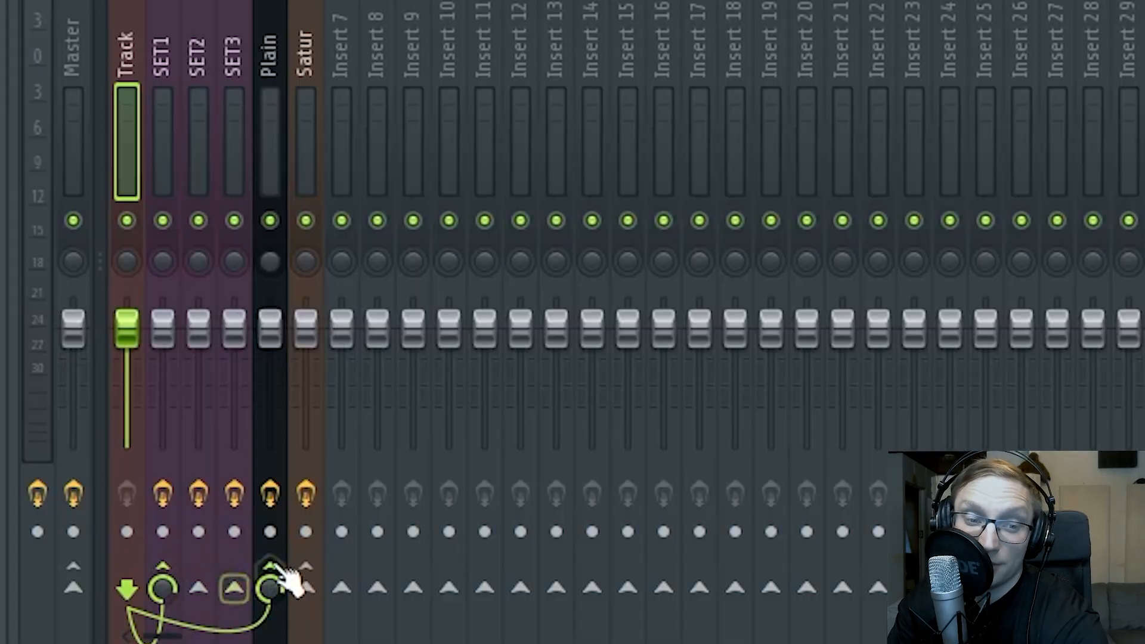
left_click(180, 618)
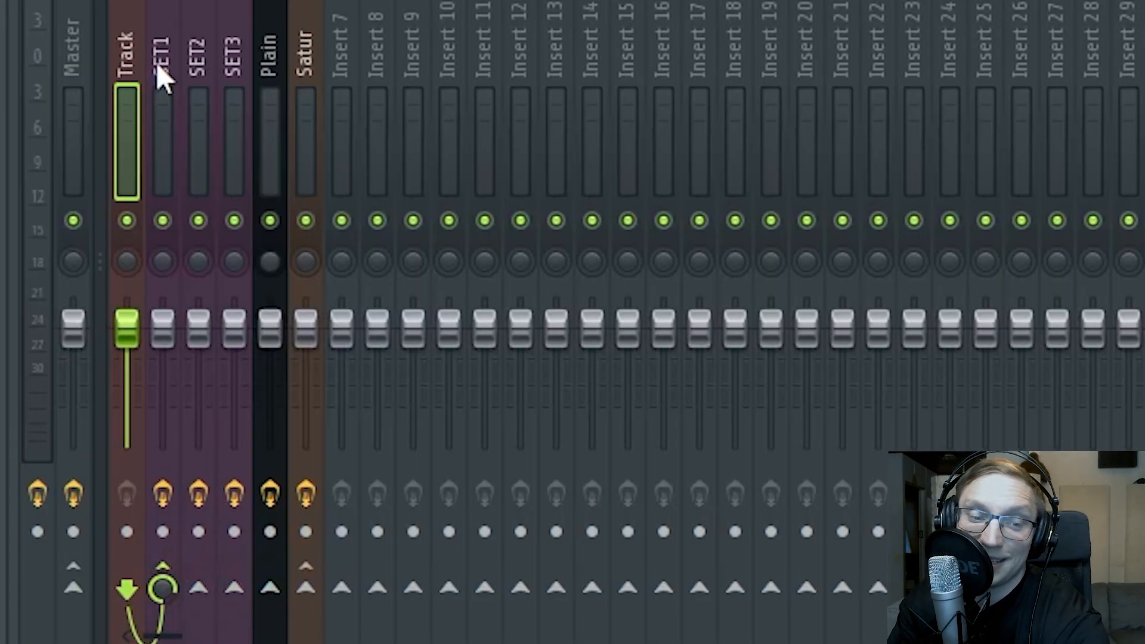
left_click(143, 444)
left_click(306, 588)
left_click(199, 588)
left_click(196, 153)
left_click(306, 588)
left_click(235, 588)
- Check the routing of Track and the three SET tracks, and switch on SET1's plugins from Kramer Tape Stereo downward
left_click(118, 141)
left_click(155, 113)
left_click(199, 117)
left_click(243, 120)
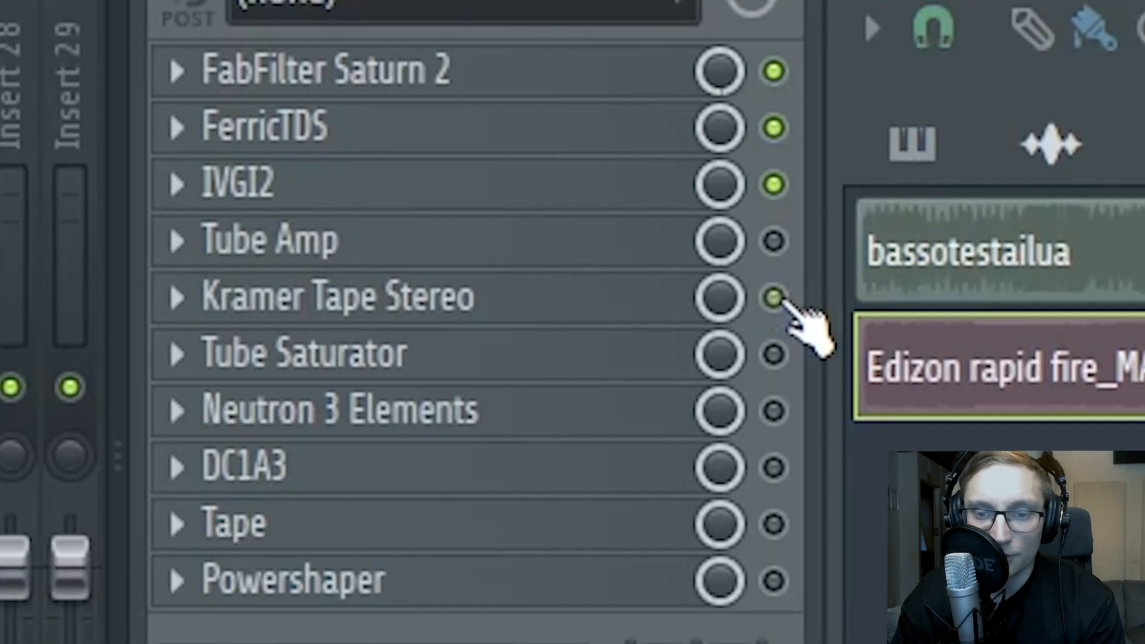
left_click_drag(777, 299, 776, 546)
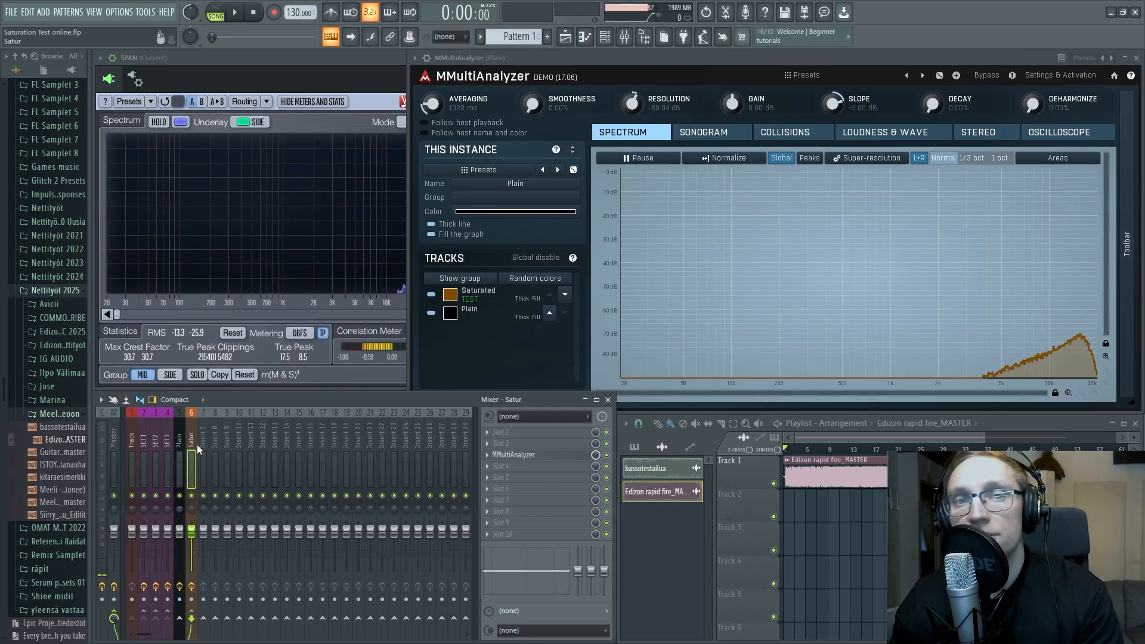